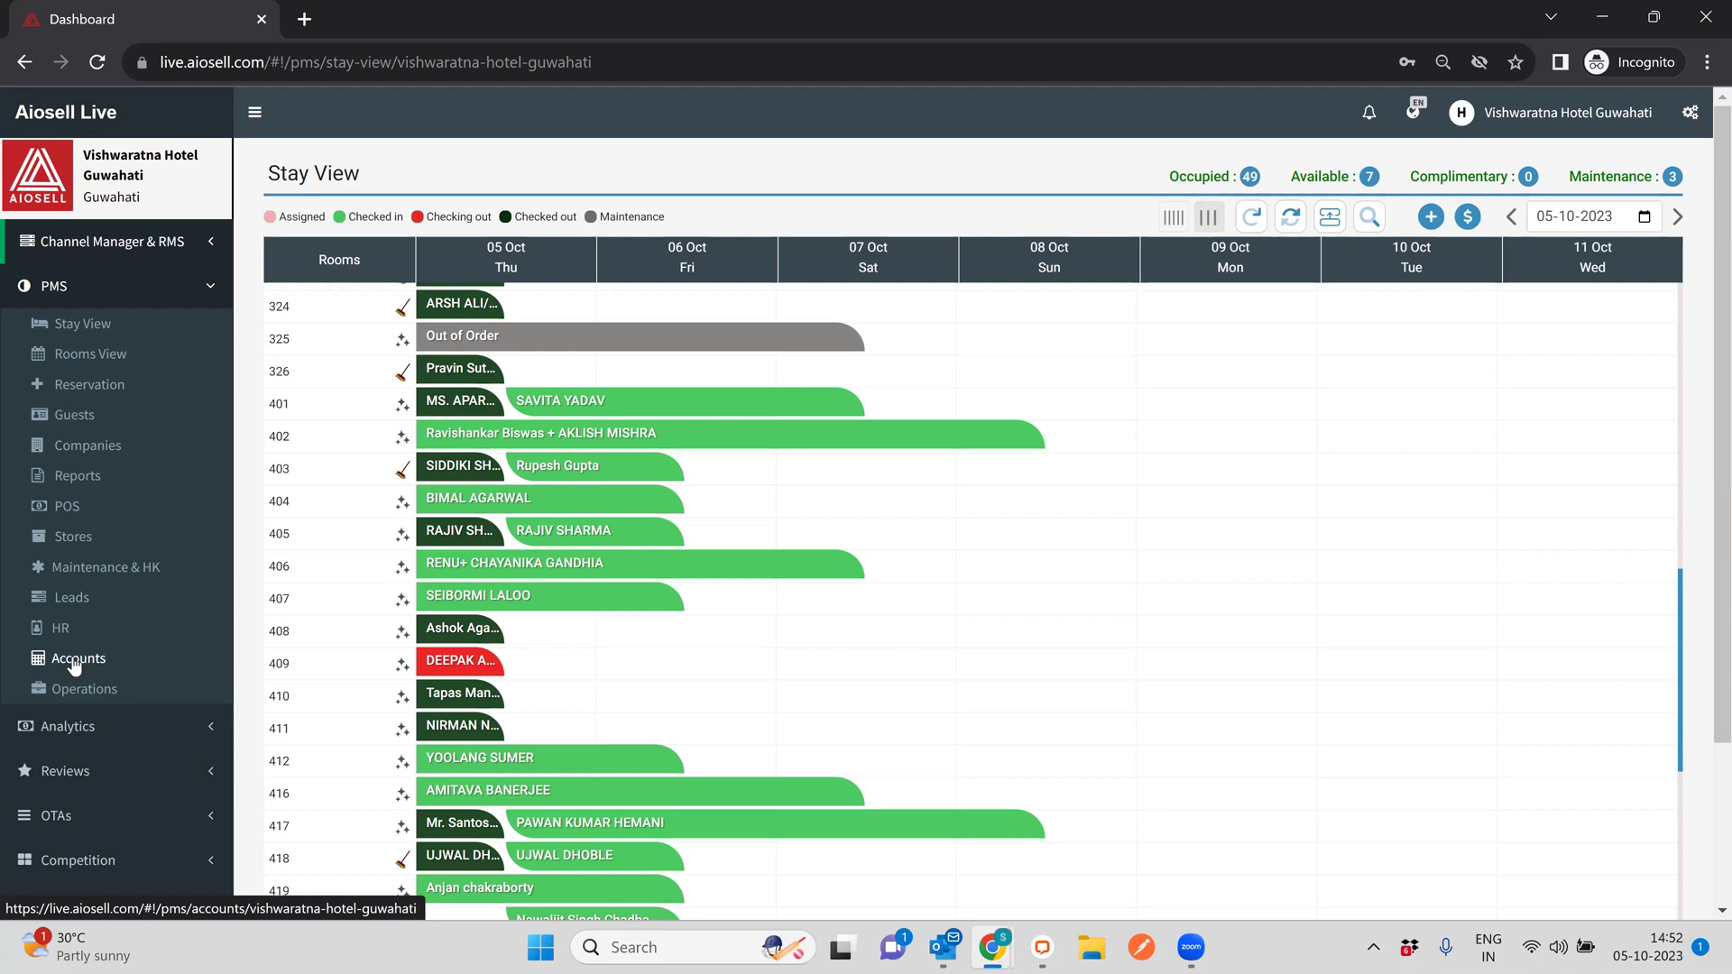
Open the Stores module from the PMS section of the sidebar.
{"action": "left_click", "coordinate": [72, 540]}
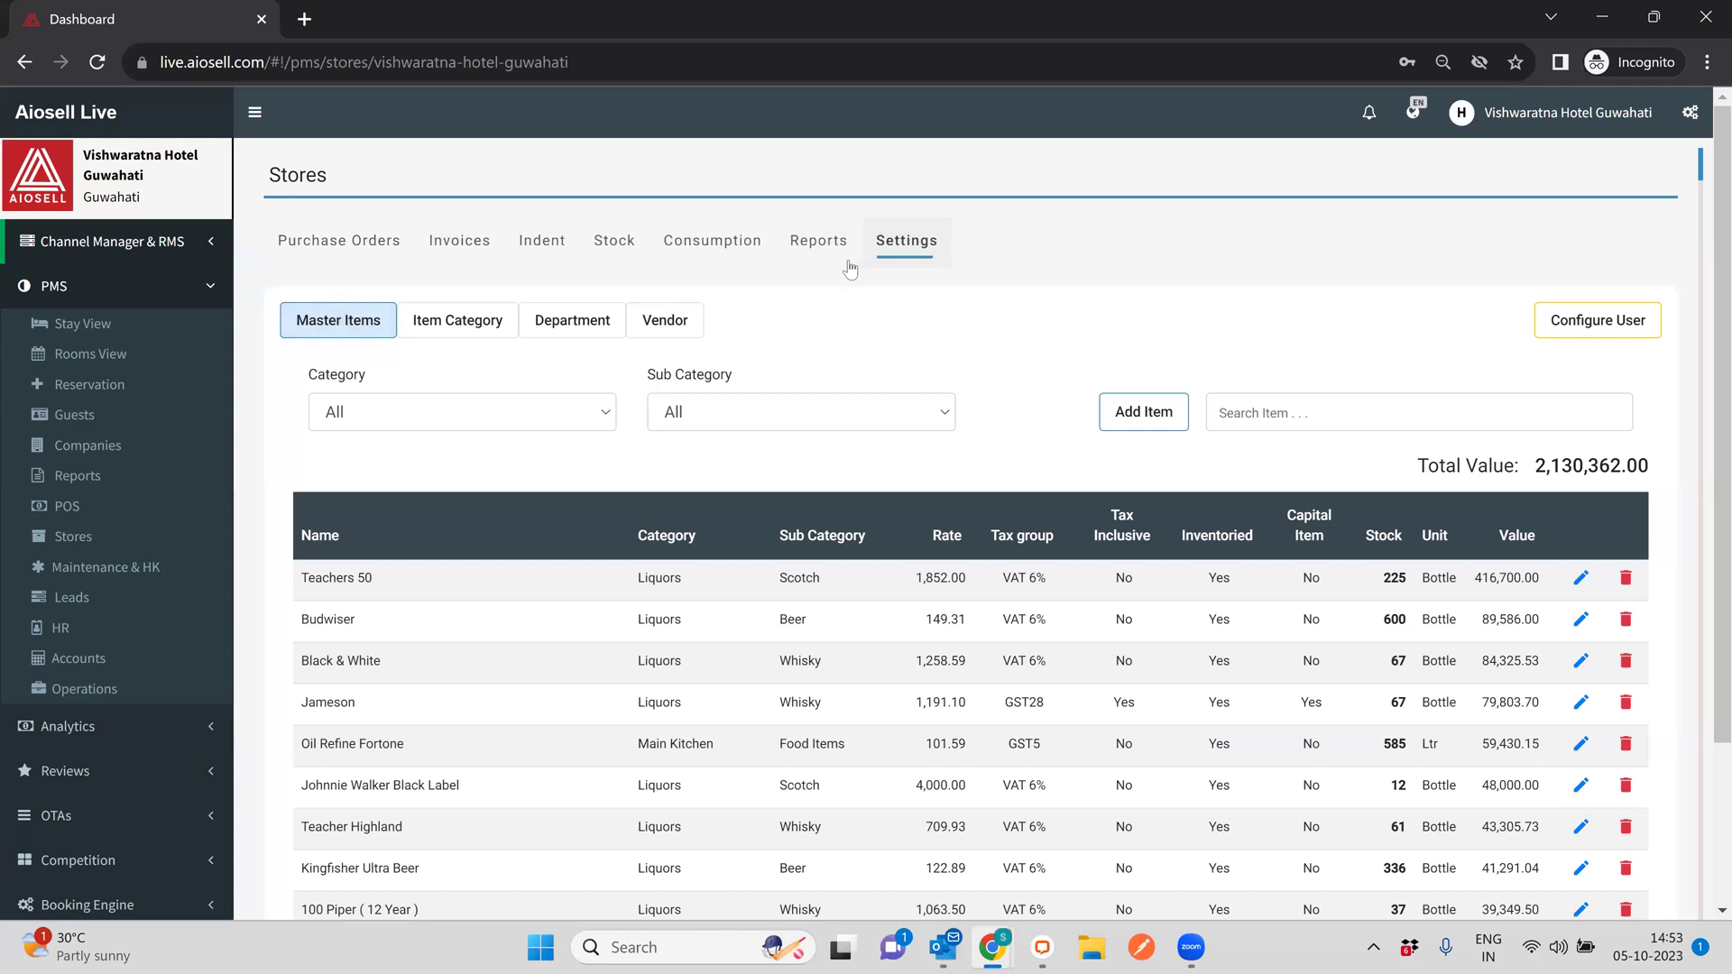
Show the Vendor list in Stores Settings and scroll through the vendors.
{"action": "left_click", "coordinate": [671, 329]}
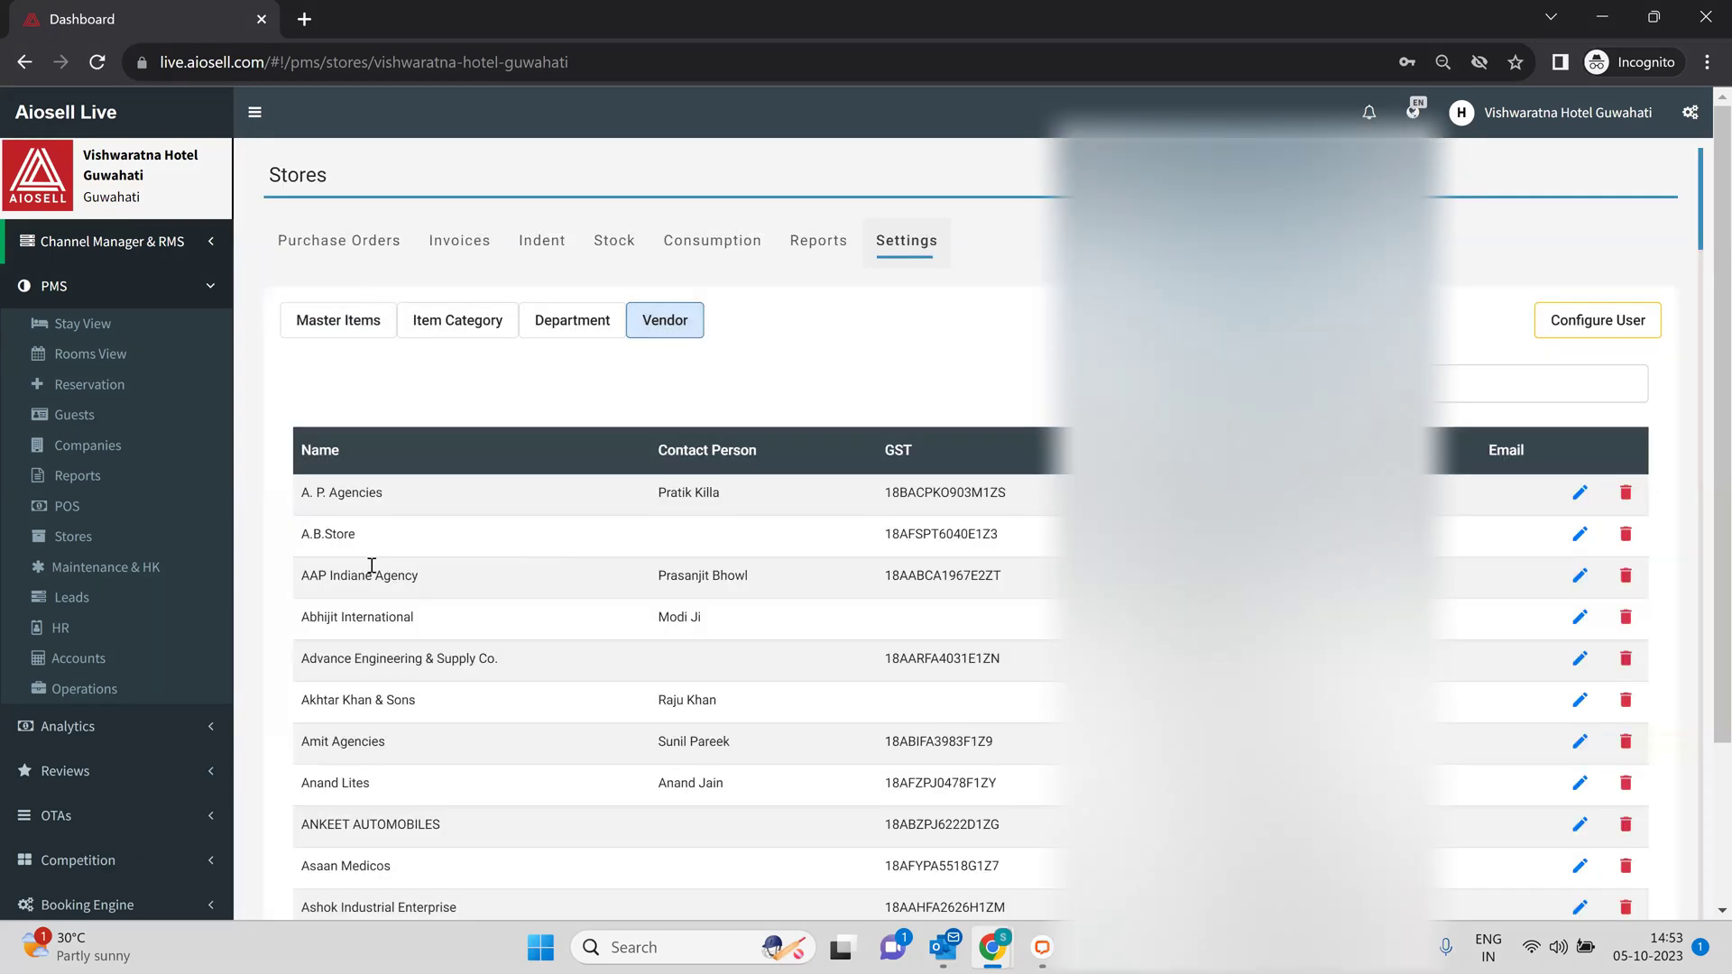
{"action": "scroll", "coordinate": [490, 620], "scroll_direction": "down", "scroll_amount": 8}
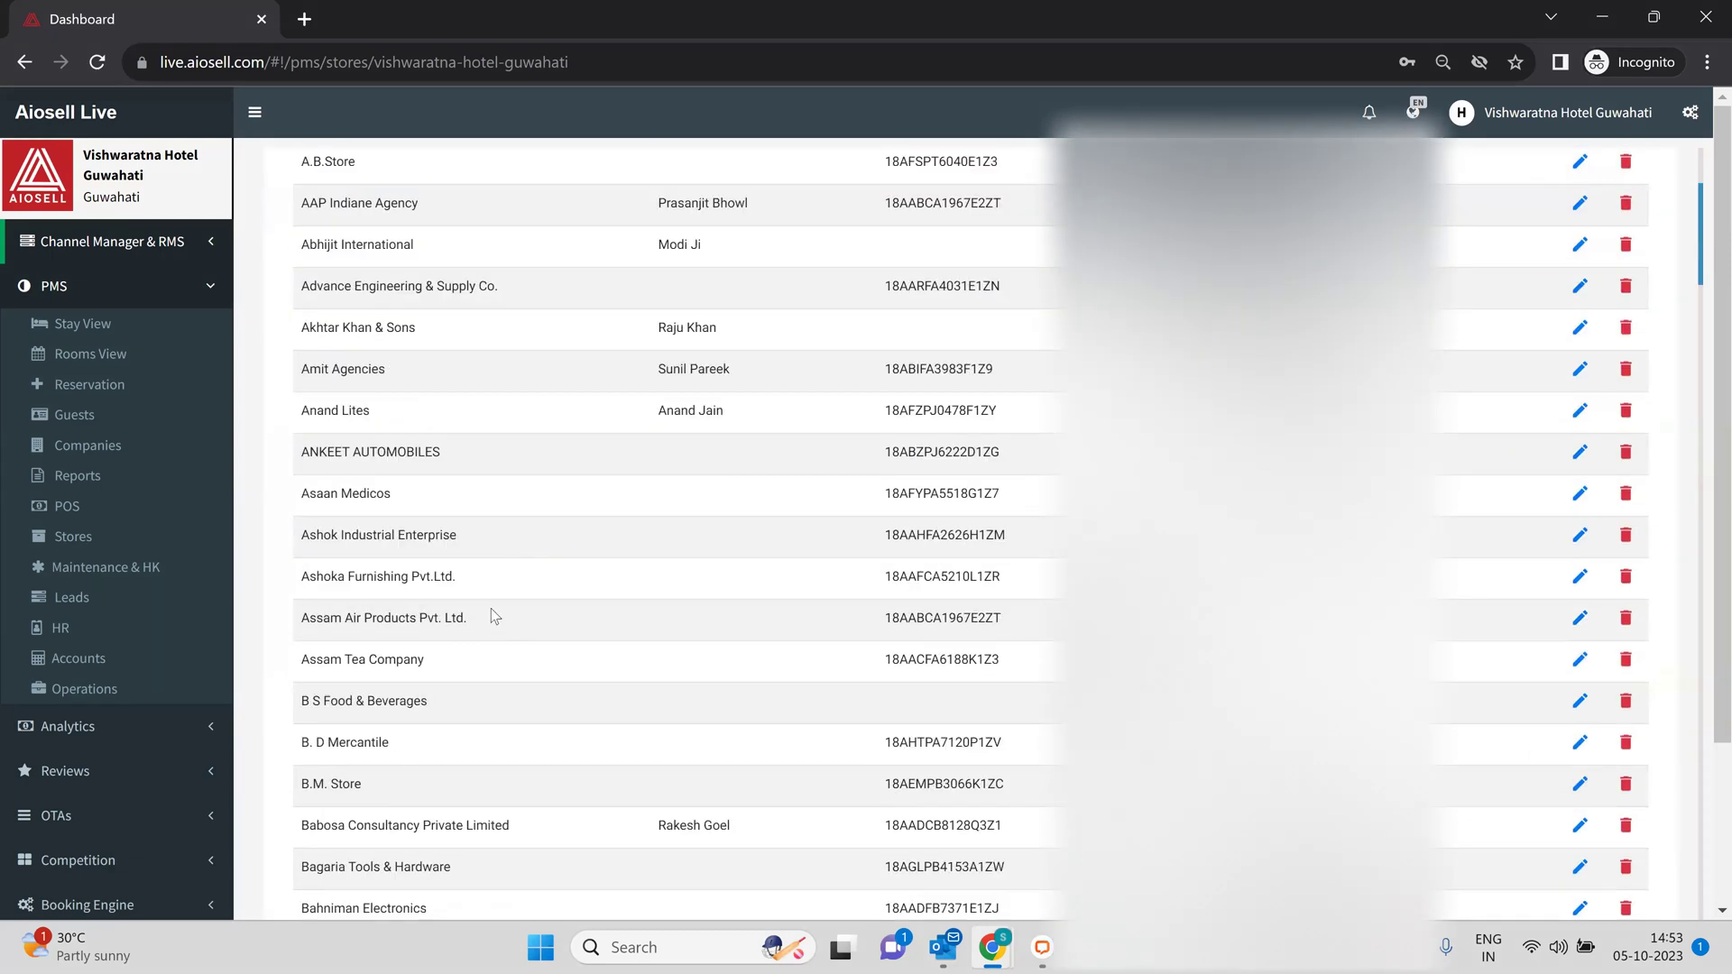
{"action": "scroll", "coordinate": [491, 608], "scroll_direction": "up", "scroll_amount": 8}
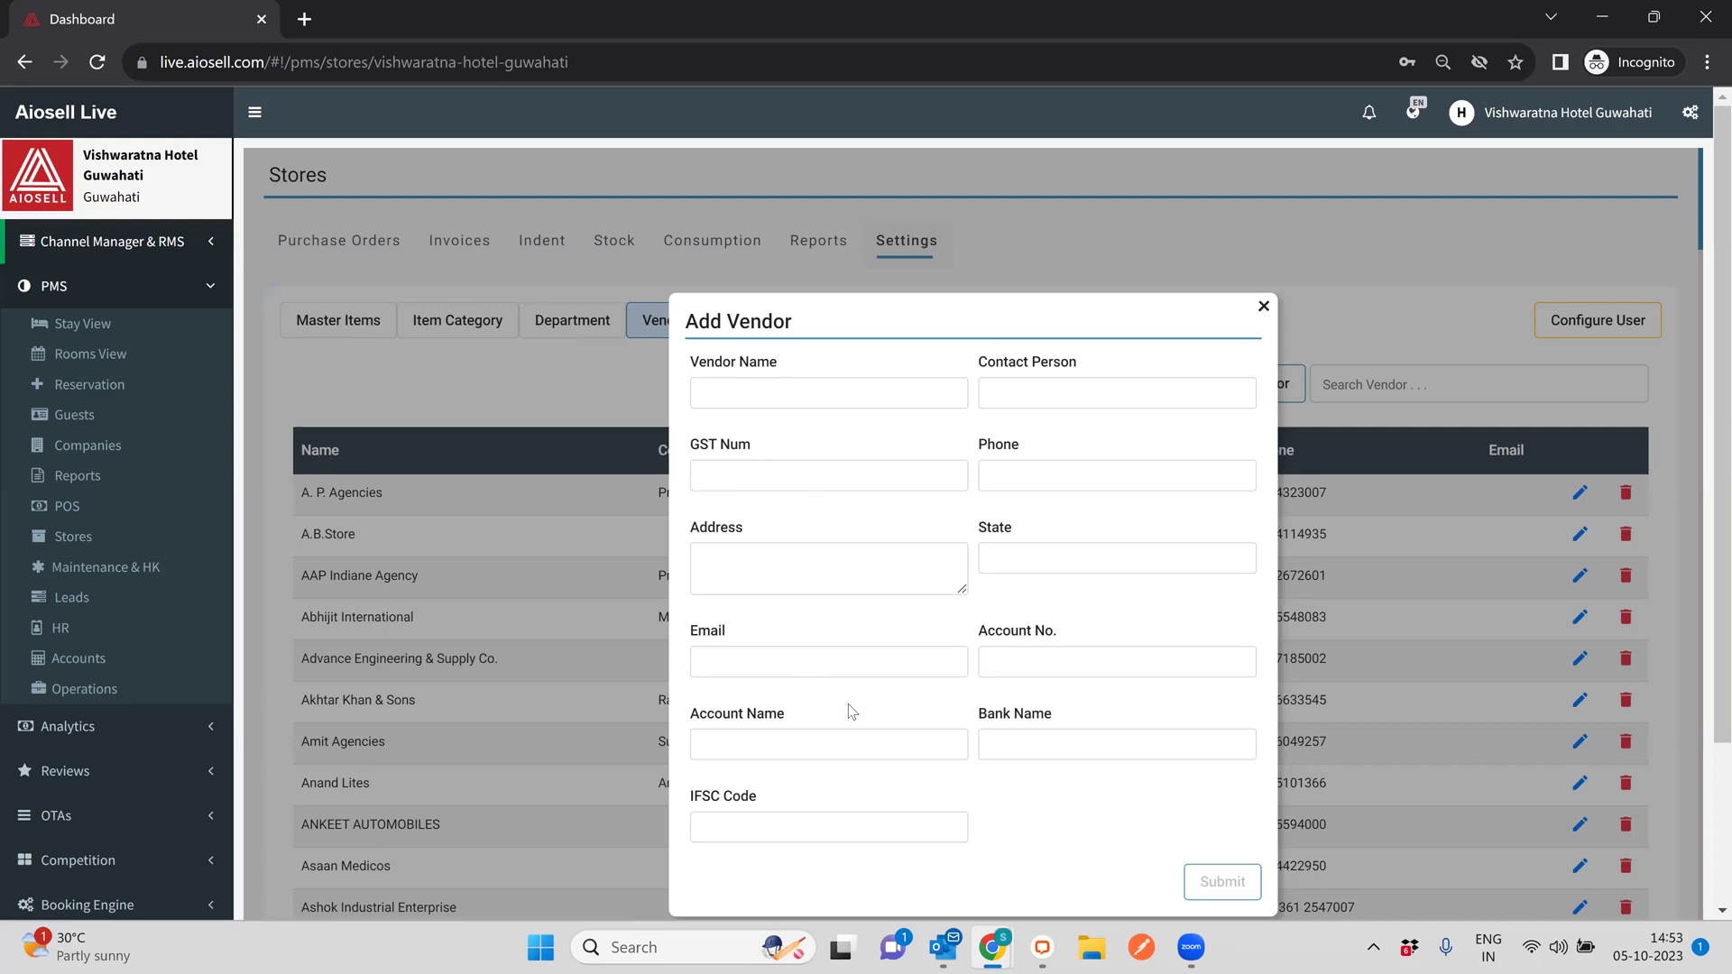
{"action": "scroll", "coordinate": [930, 668], "scroll_direction": "down", "scroll_amount": 3}
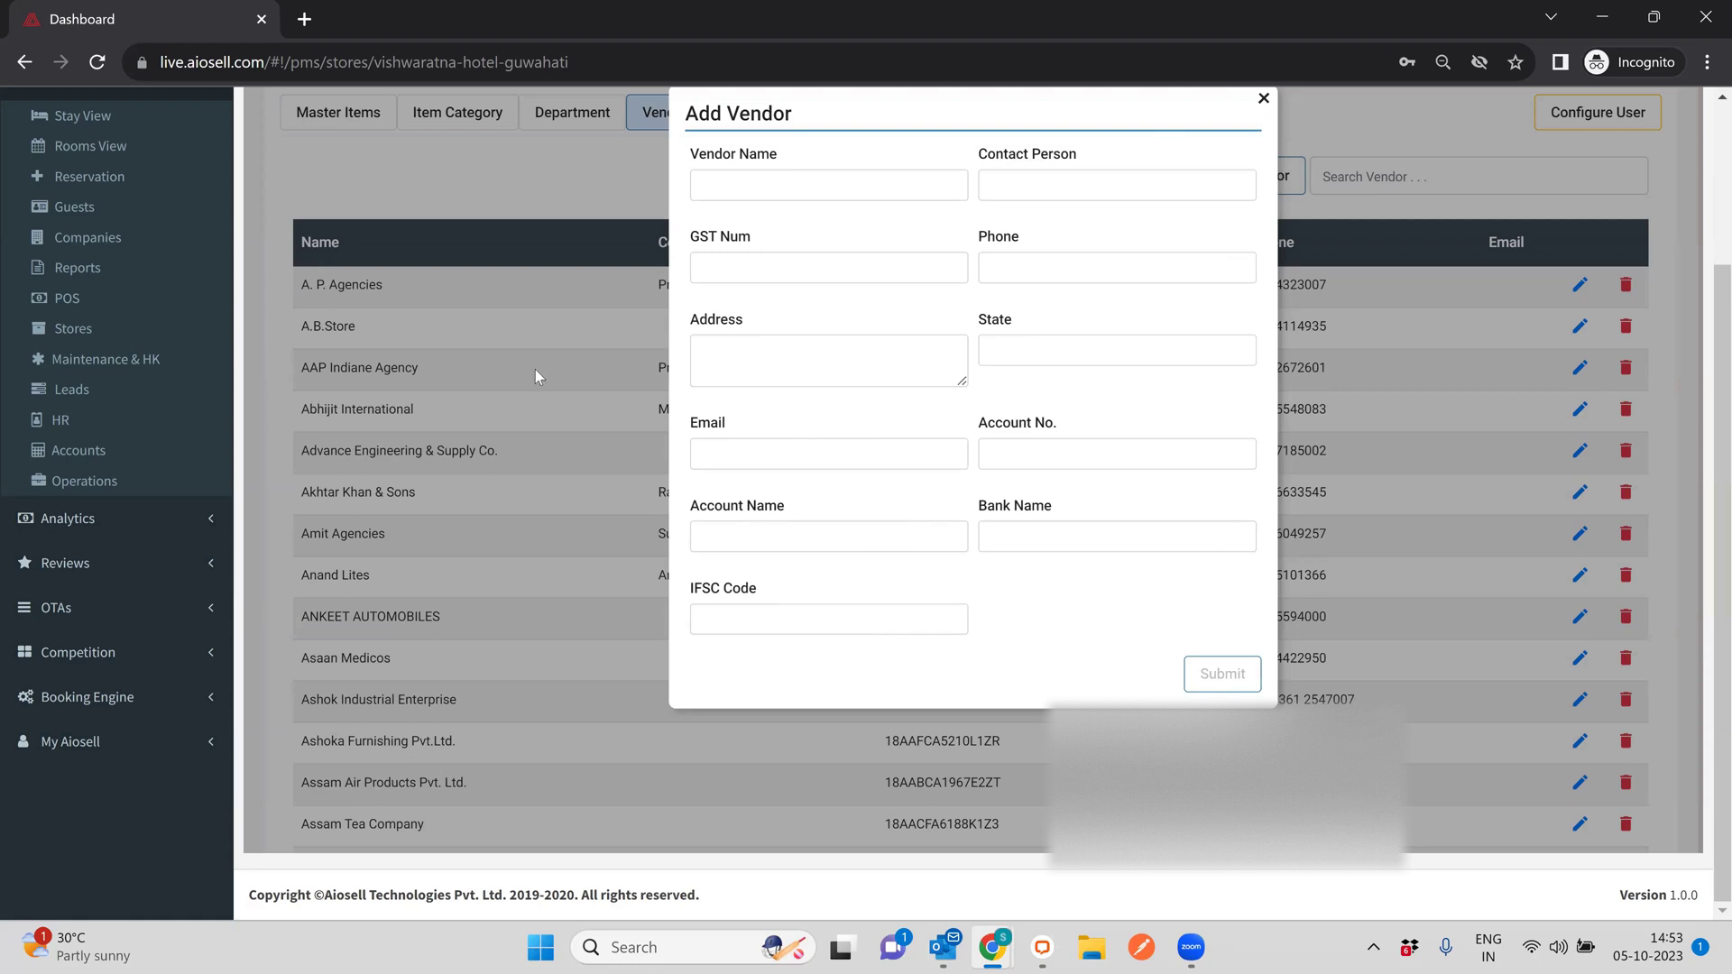
Close the Add Vendor form without saving and switch to the Department list.
{"action": "left_click", "coordinate": [540, 440]}
{"action": "scroll", "coordinate": [540, 440], "scroll_direction": "up", "scroll_amount": 1}
{"action": "scroll", "coordinate": [544, 445], "scroll_direction": "up", "scroll_amount": 3}
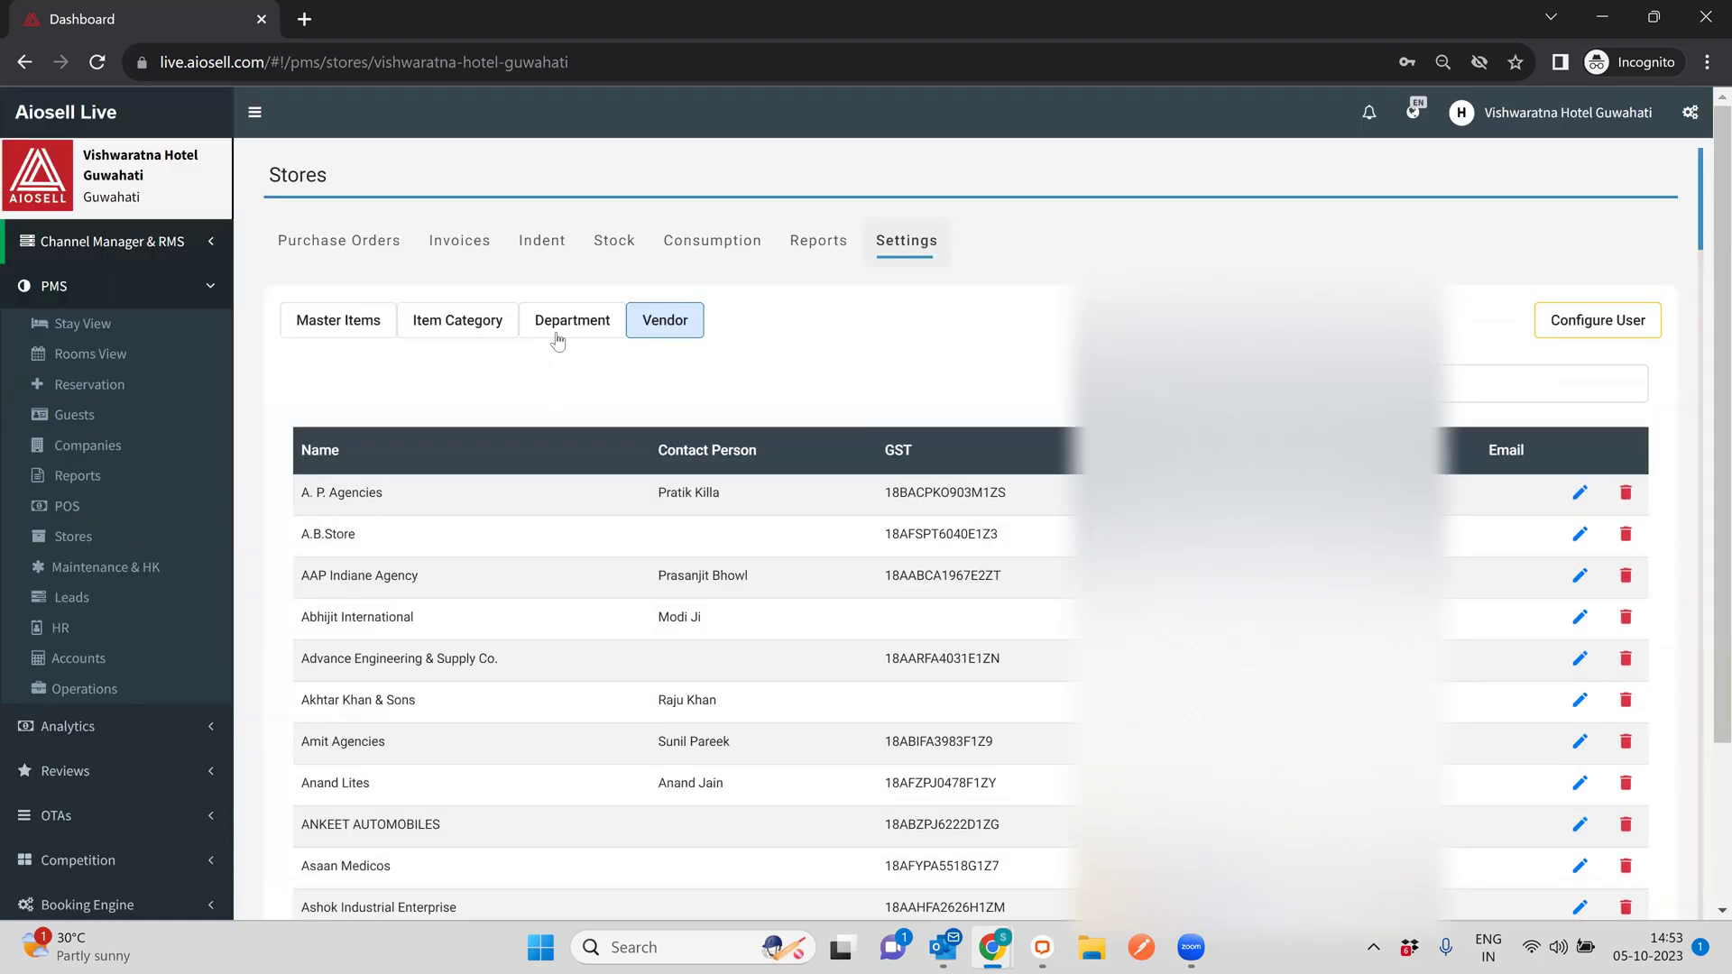
{"action": "left_click", "coordinate": [558, 335]}
Scroll through the departments, then open and close the Add Department form without adding one.
{"action": "scroll", "coordinate": [724, 558], "scroll_direction": "down", "scroll_amount": 5}
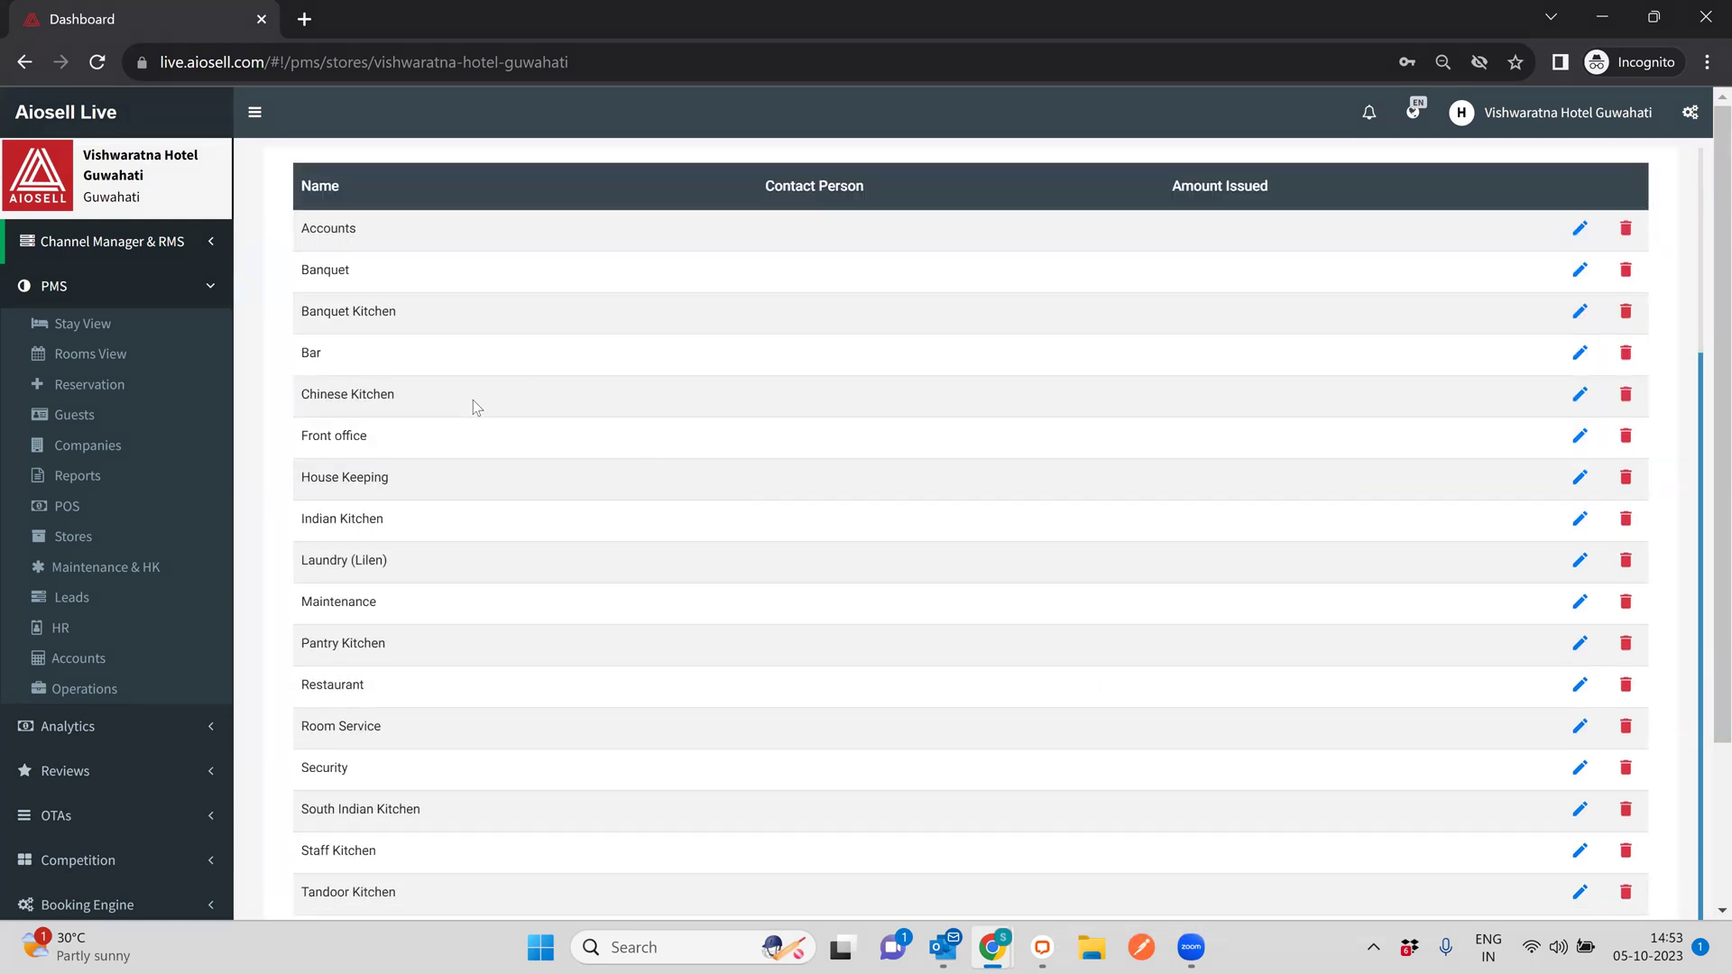
{"action": "scroll", "coordinate": [473, 399], "scroll_direction": "up", "scroll_amount": 3}
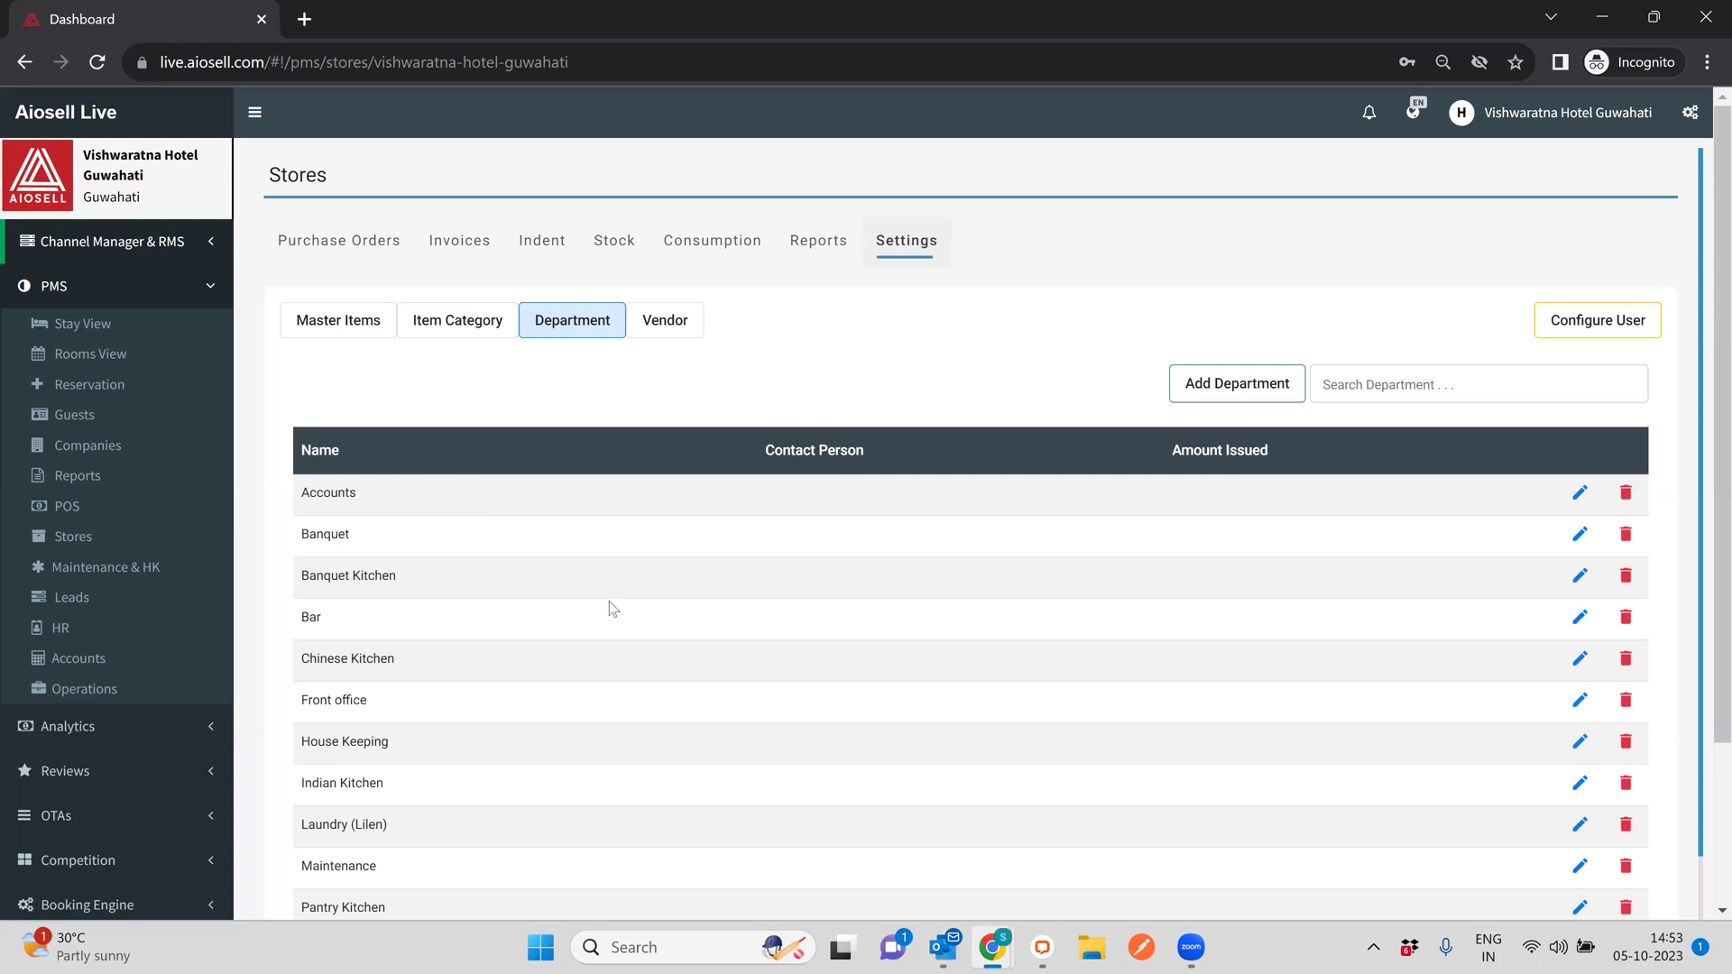
{"action": "scroll", "coordinate": [612, 607], "scroll_direction": "down", "scroll_amount": 3}
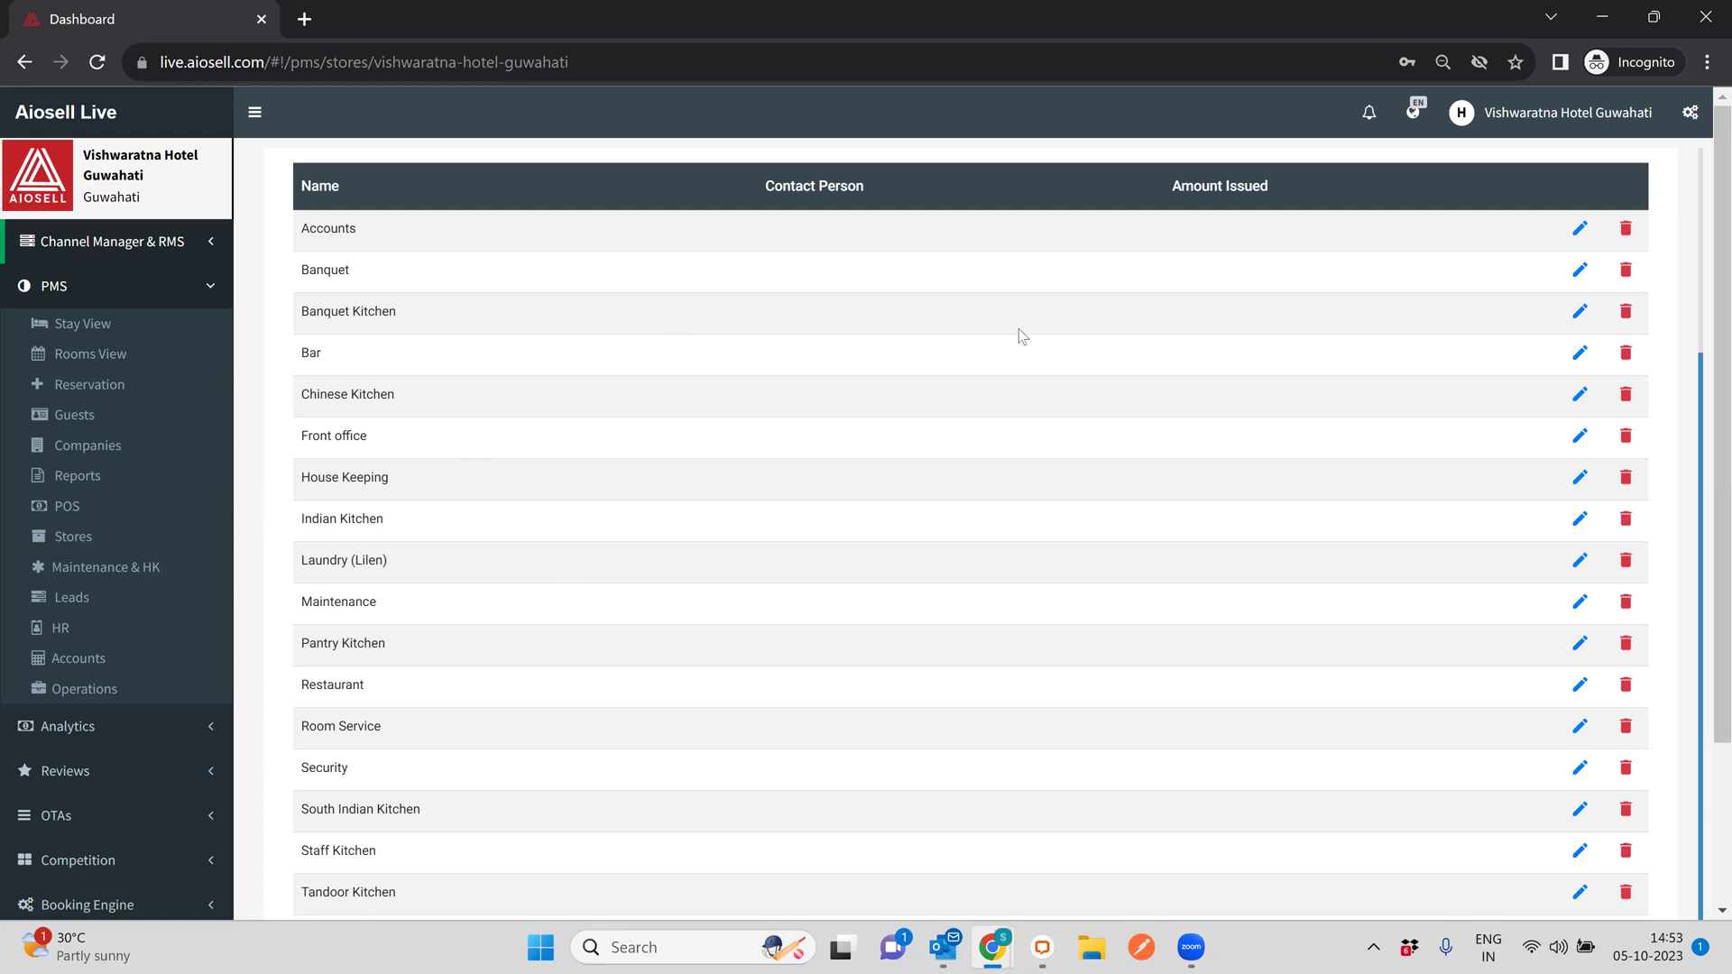
{"action": "scroll", "coordinate": [1020, 329], "scroll_direction": "up", "scroll_amount": 3}
{"action": "left_click", "coordinate": [1236, 383]}
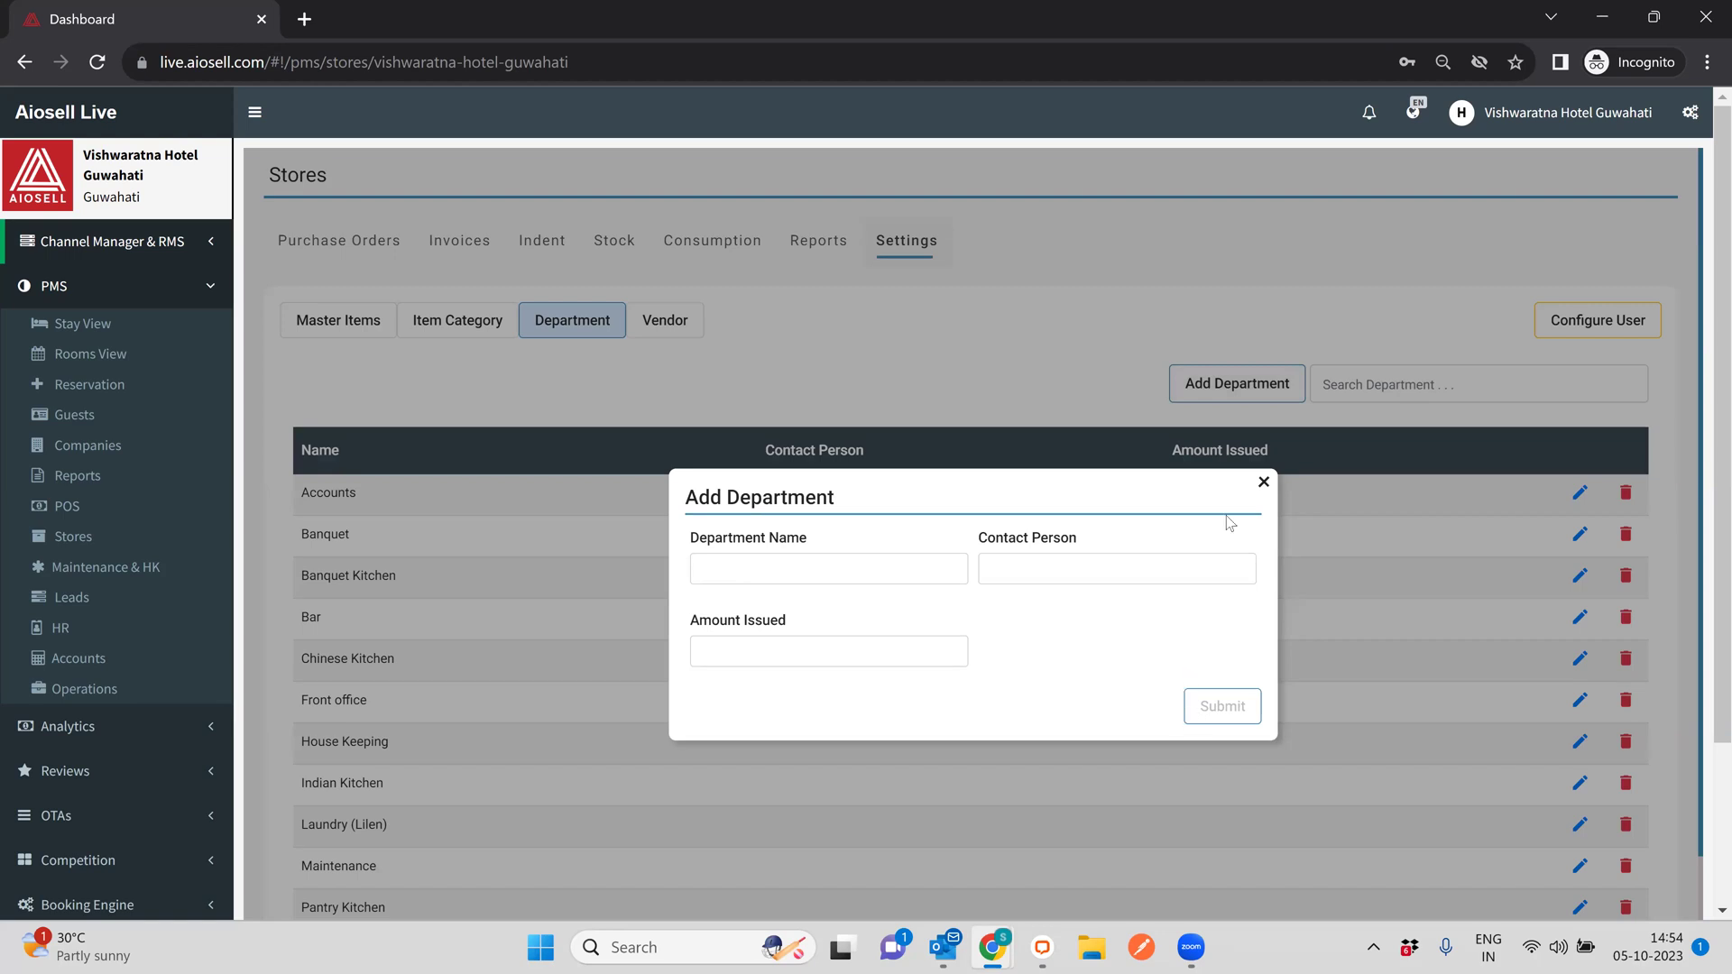
{"action": "left_click", "coordinate": [1264, 482]}
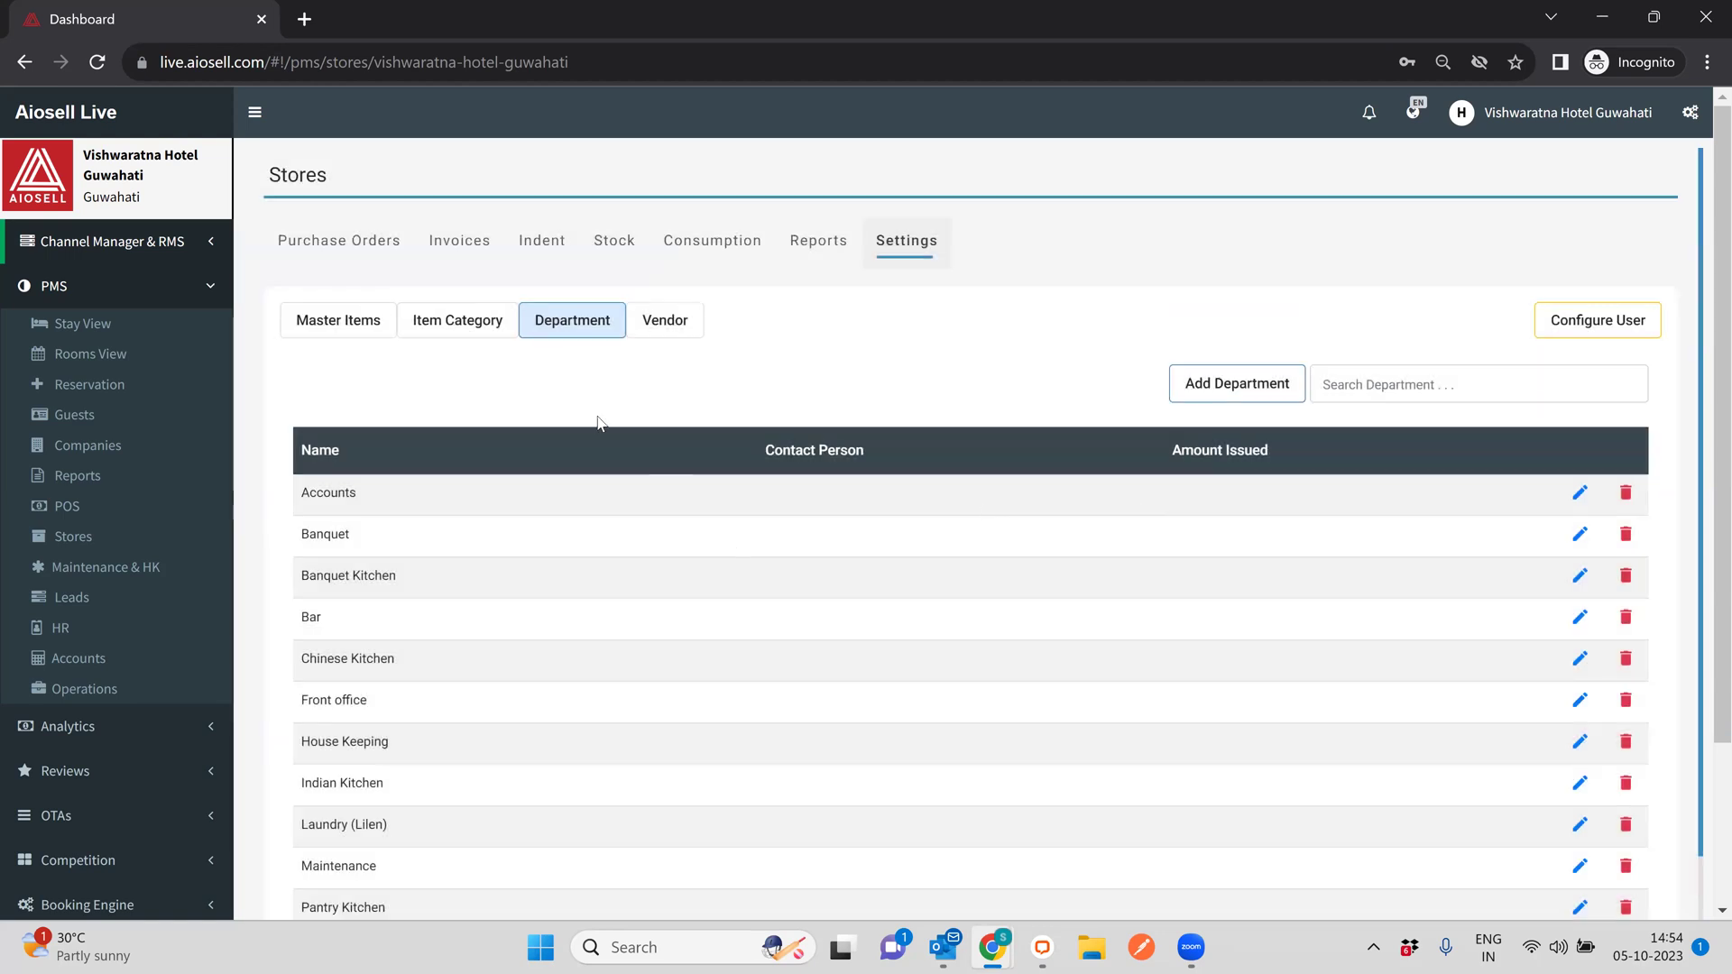
List the item categories and review the Front Office and Main Kitchen subcategories.
{"action": "left_click", "coordinate": [460, 321]}
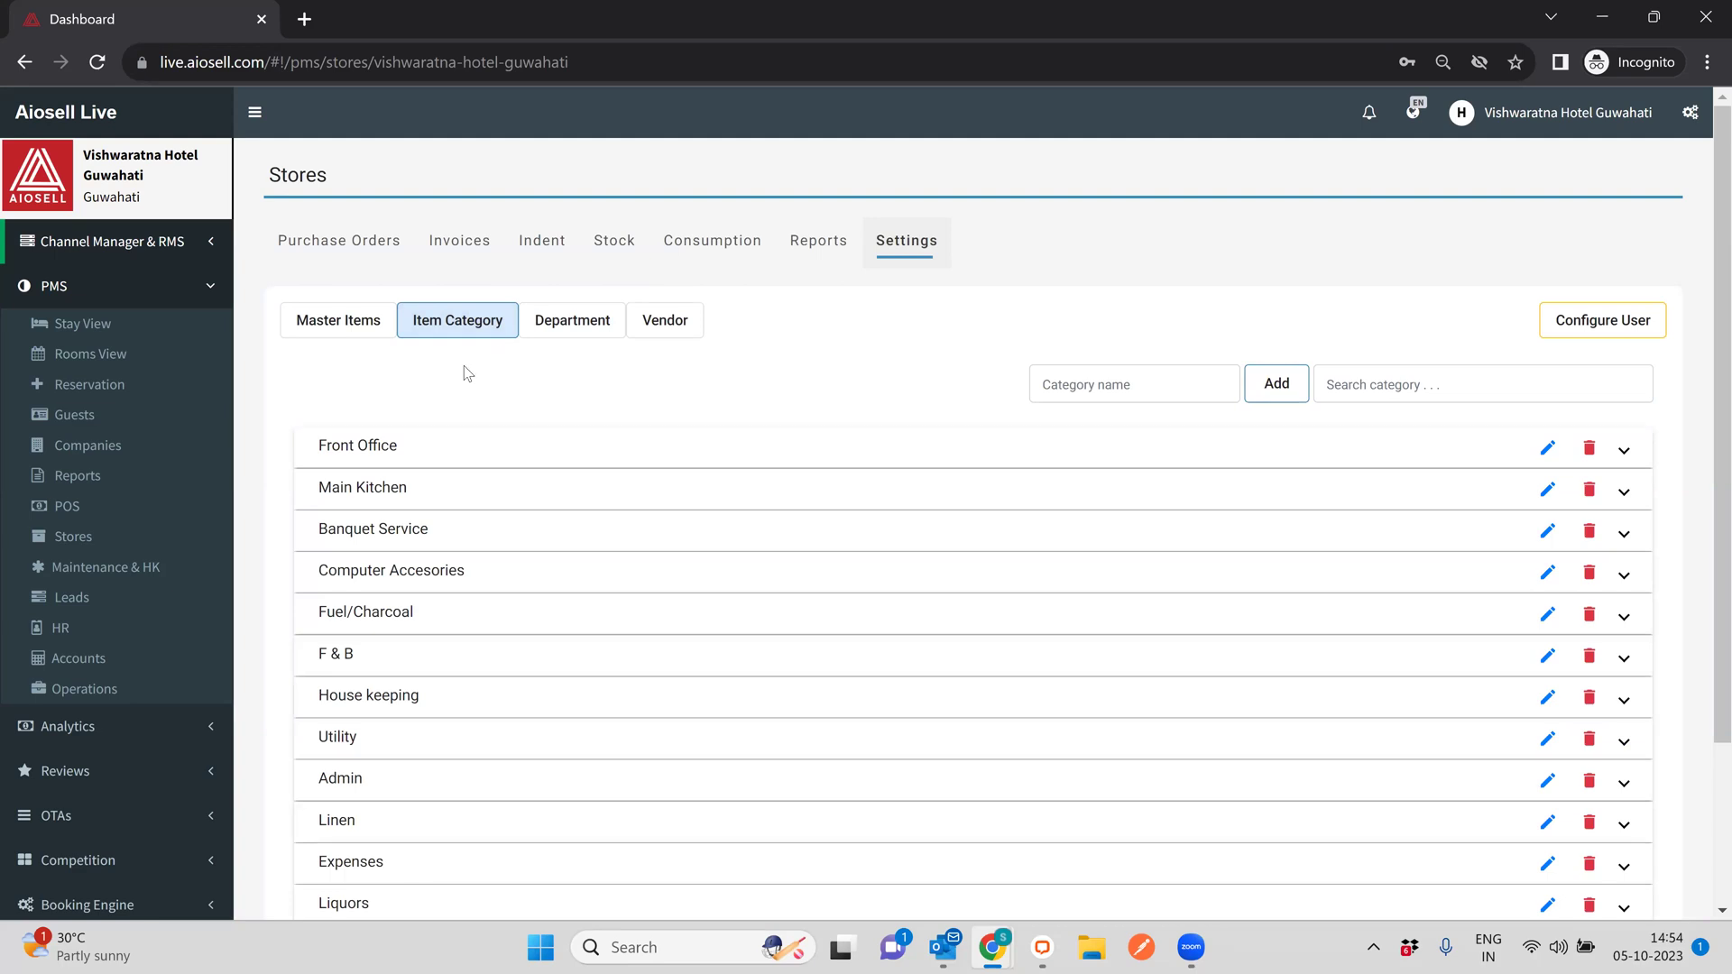
{"action": "left_click", "coordinate": [362, 453]}
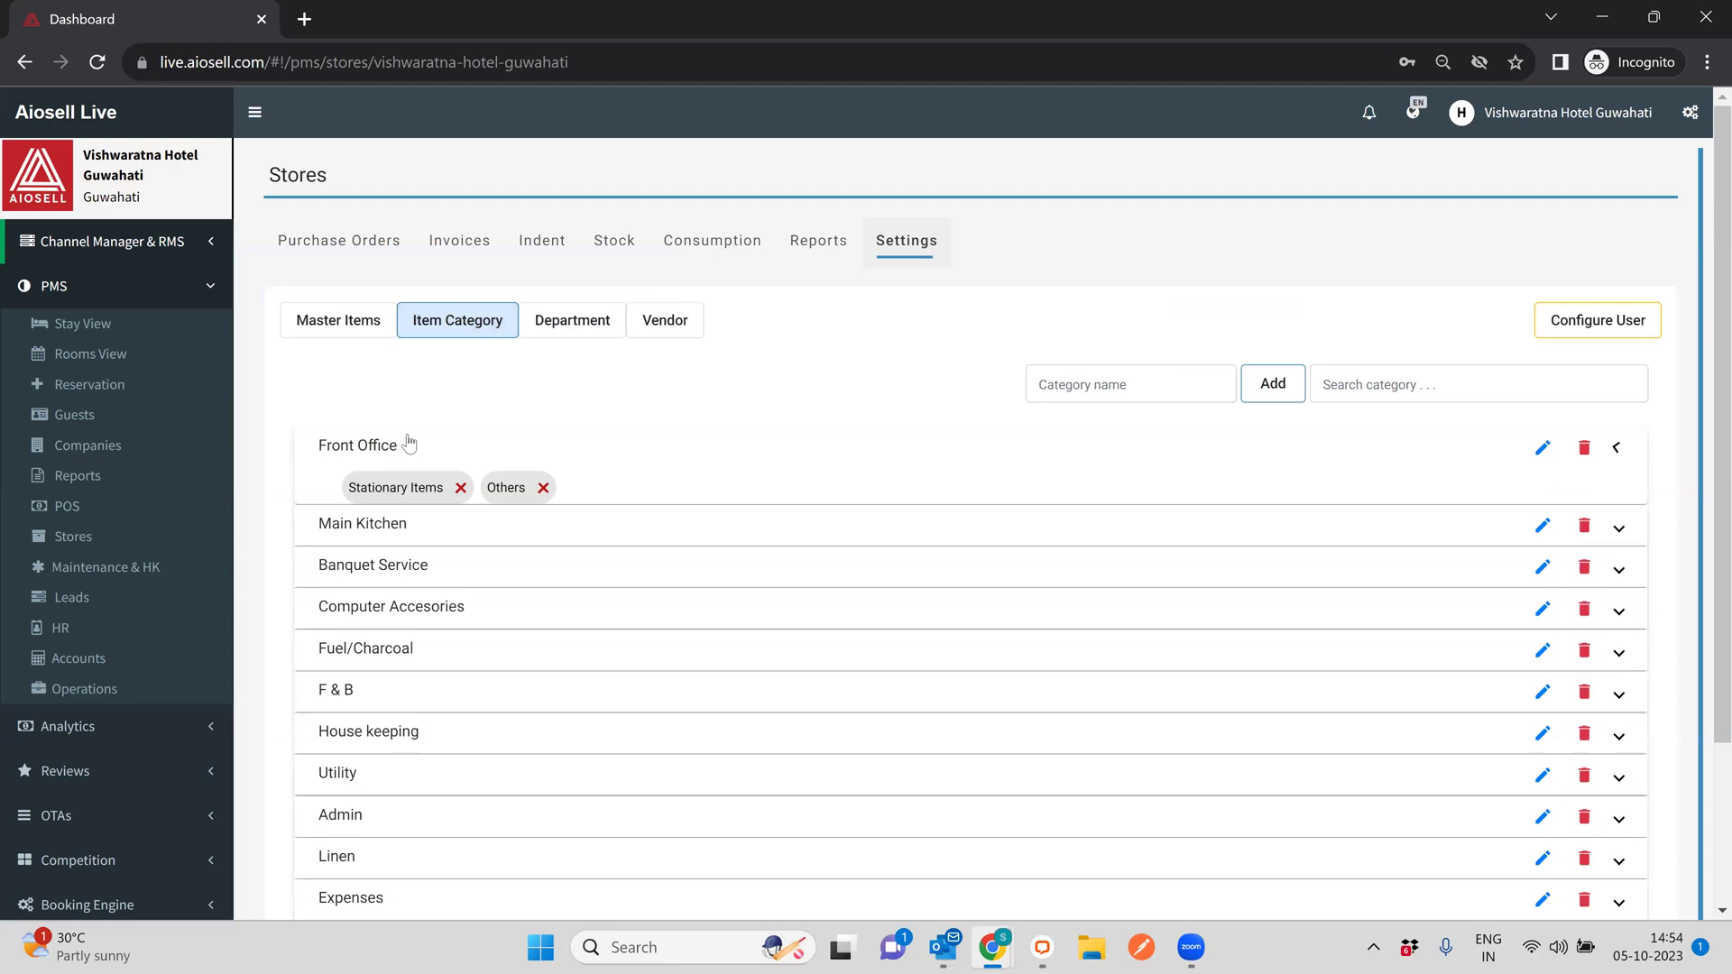
{"action": "left_click", "coordinate": [397, 451]}
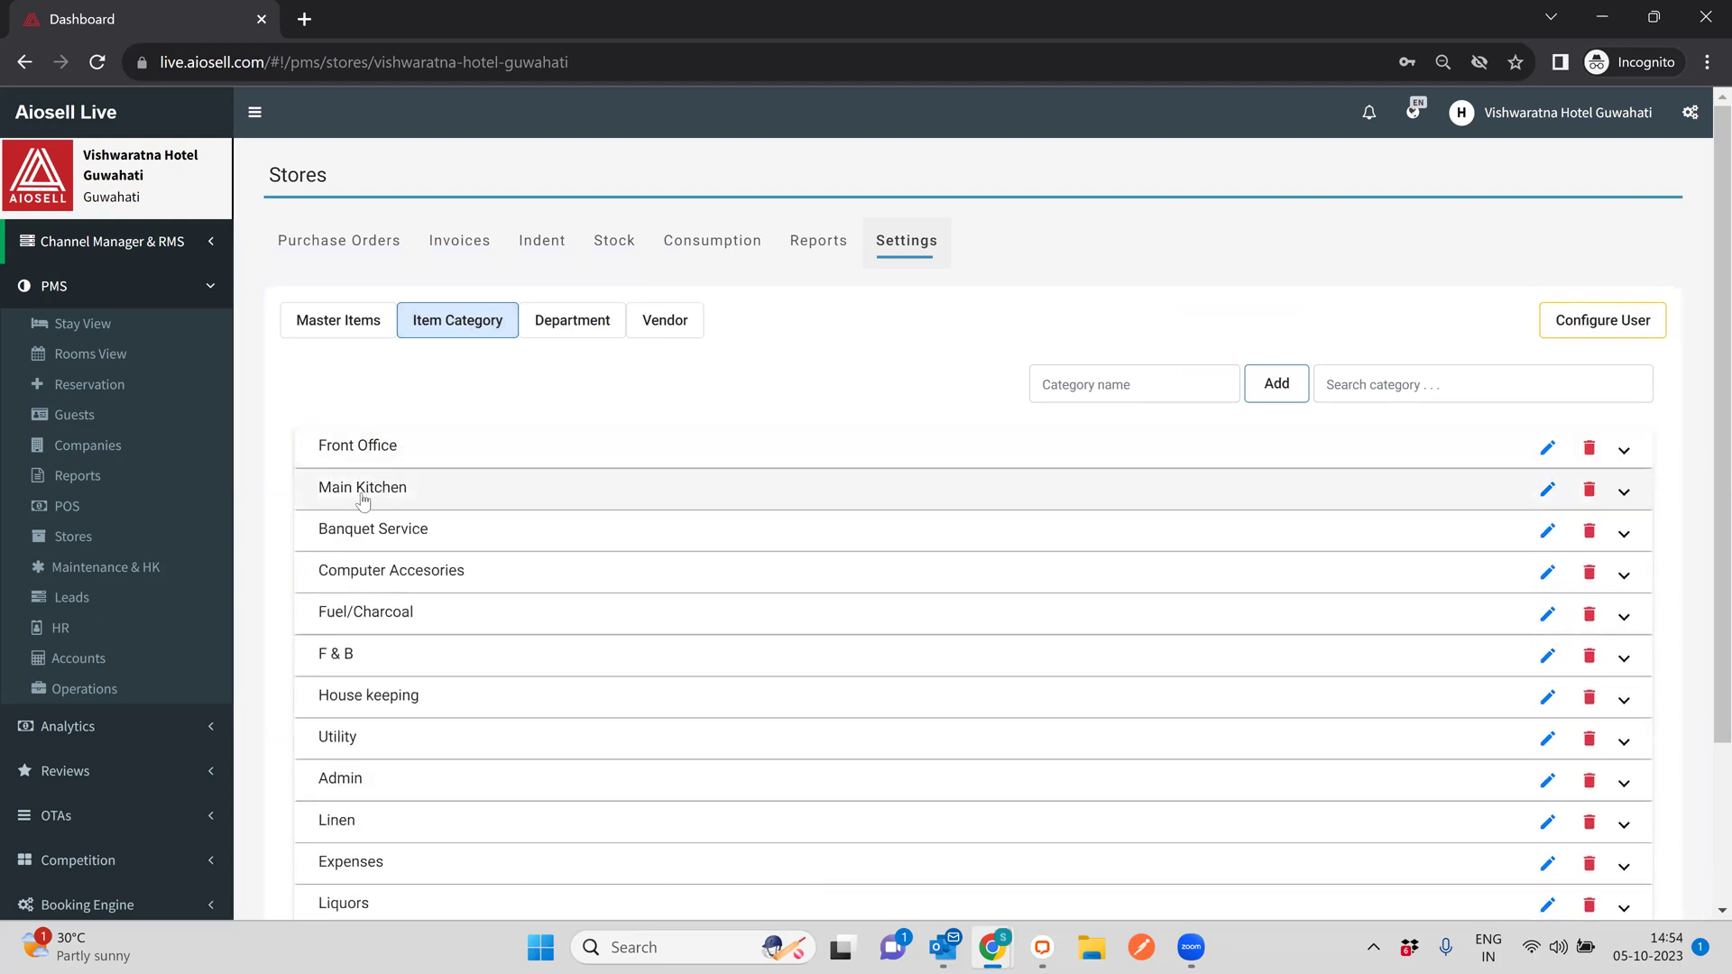
{"action": "left_click", "coordinate": [374, 494]}
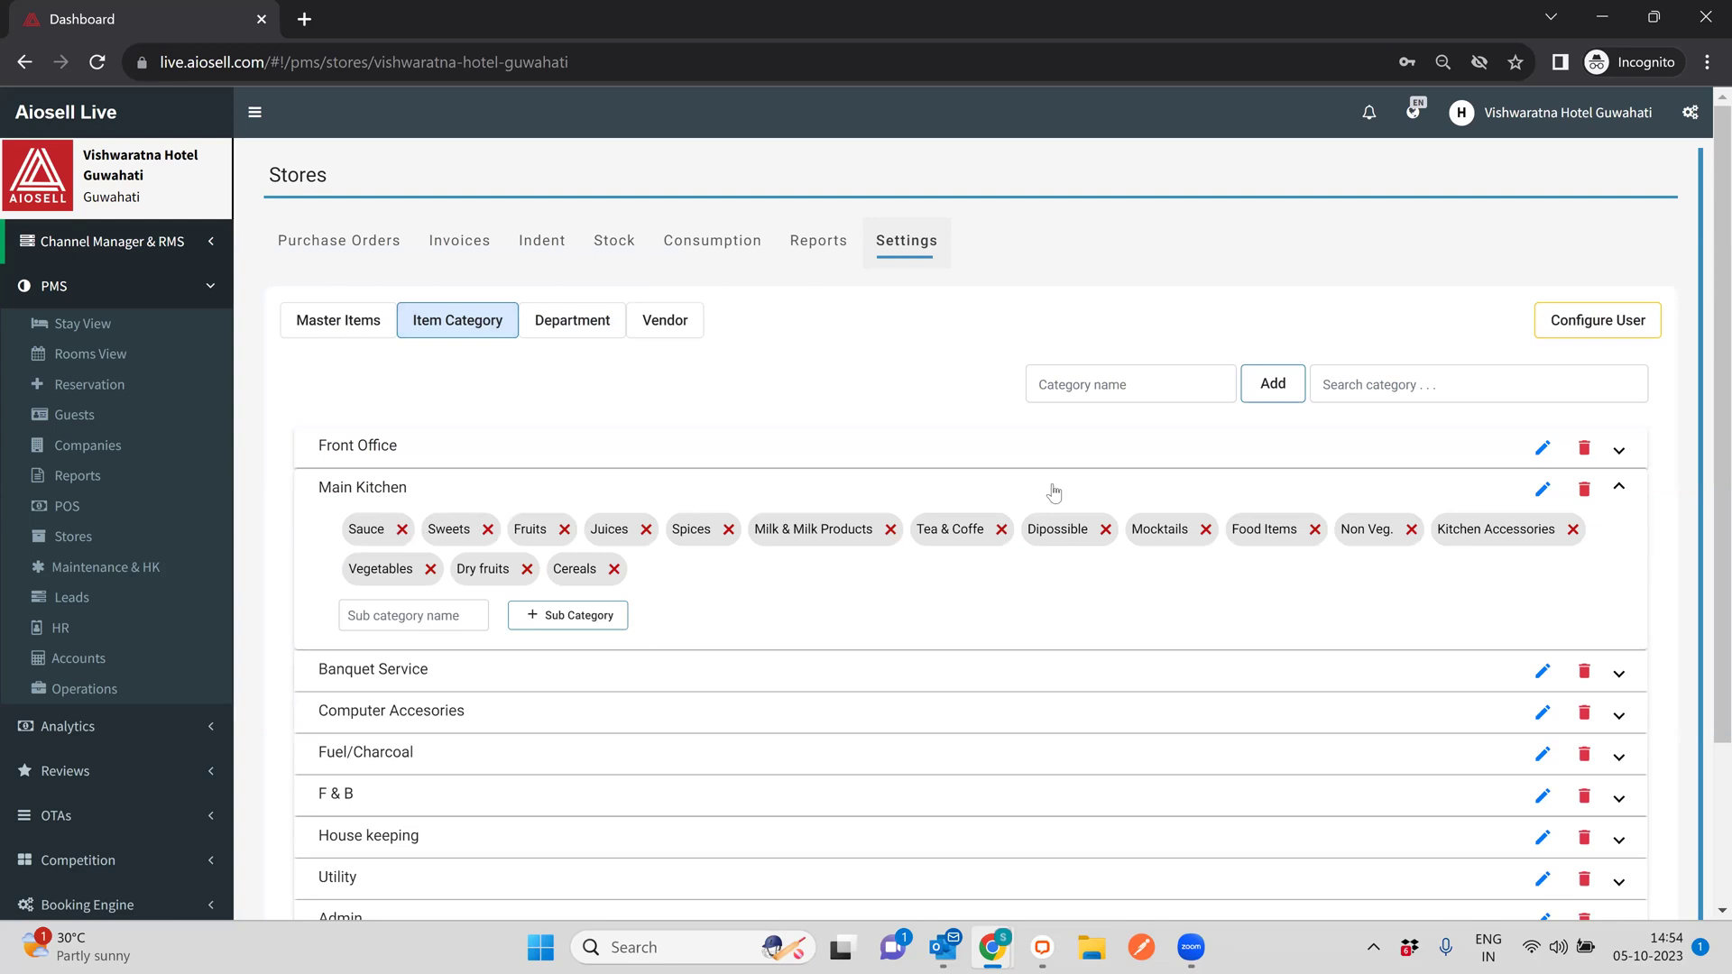
{"action": "left_click", "coordinate": [400, 490]}
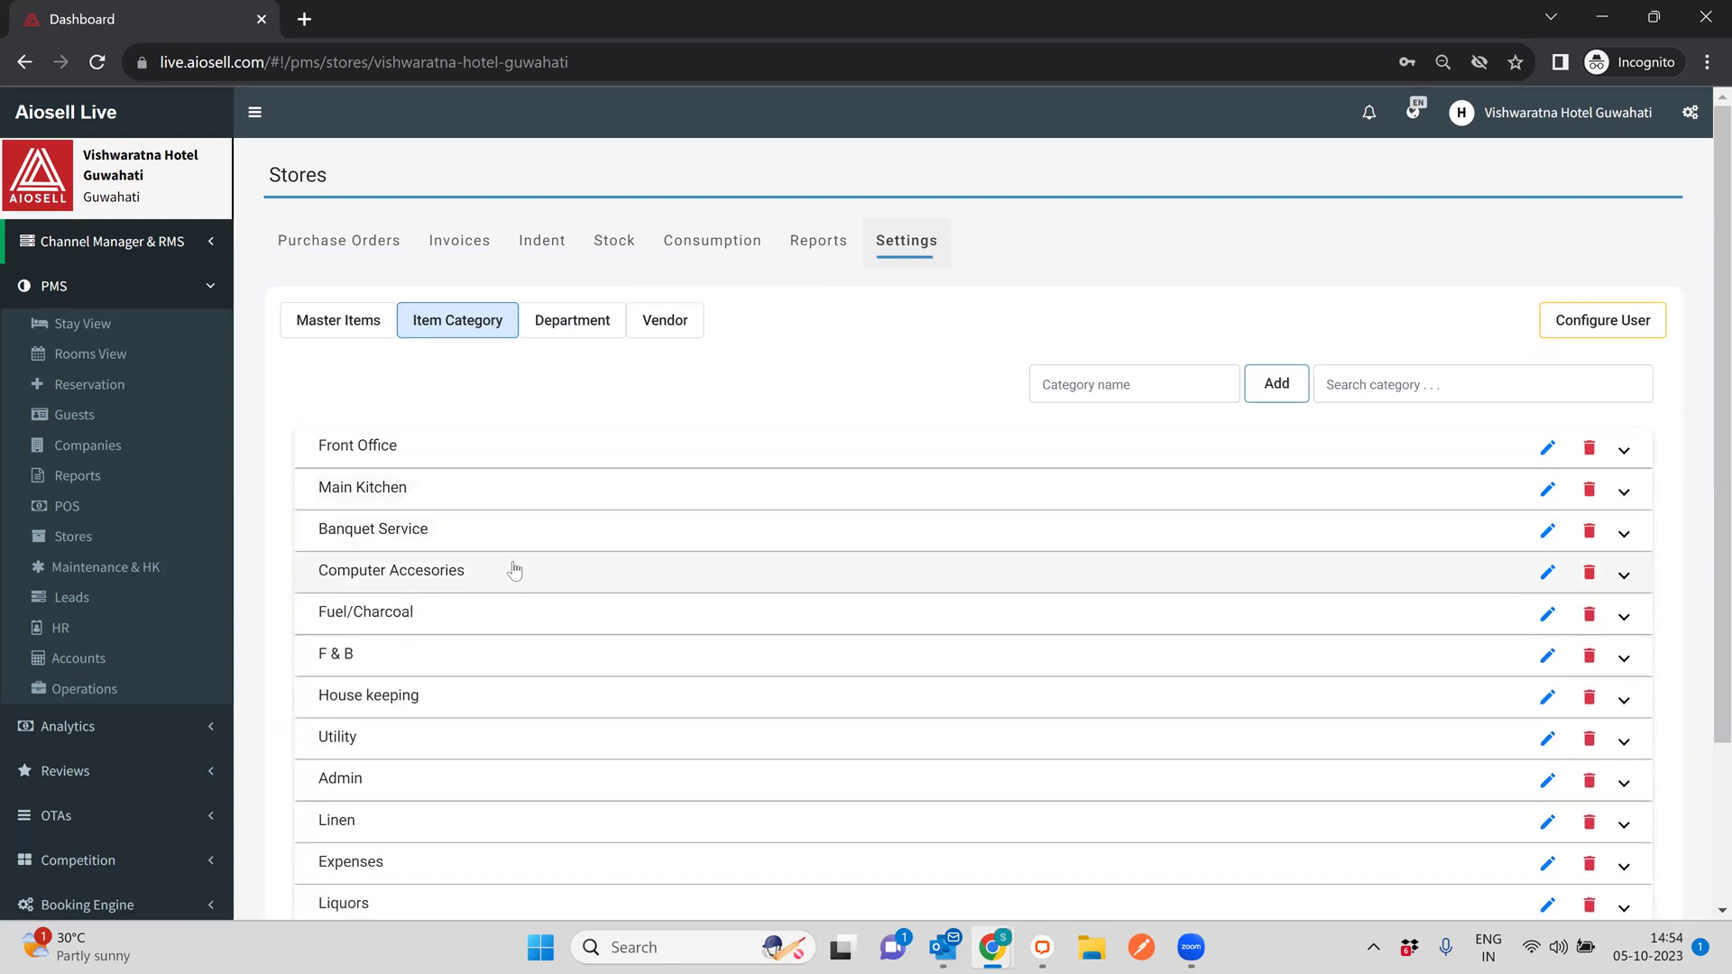
Review the House keeping subcategories, then return to the Master Items list.
{"action": "scroll", "coordinate": [469, 541], "scroll_direction": "down", "scroll_amount": 3}
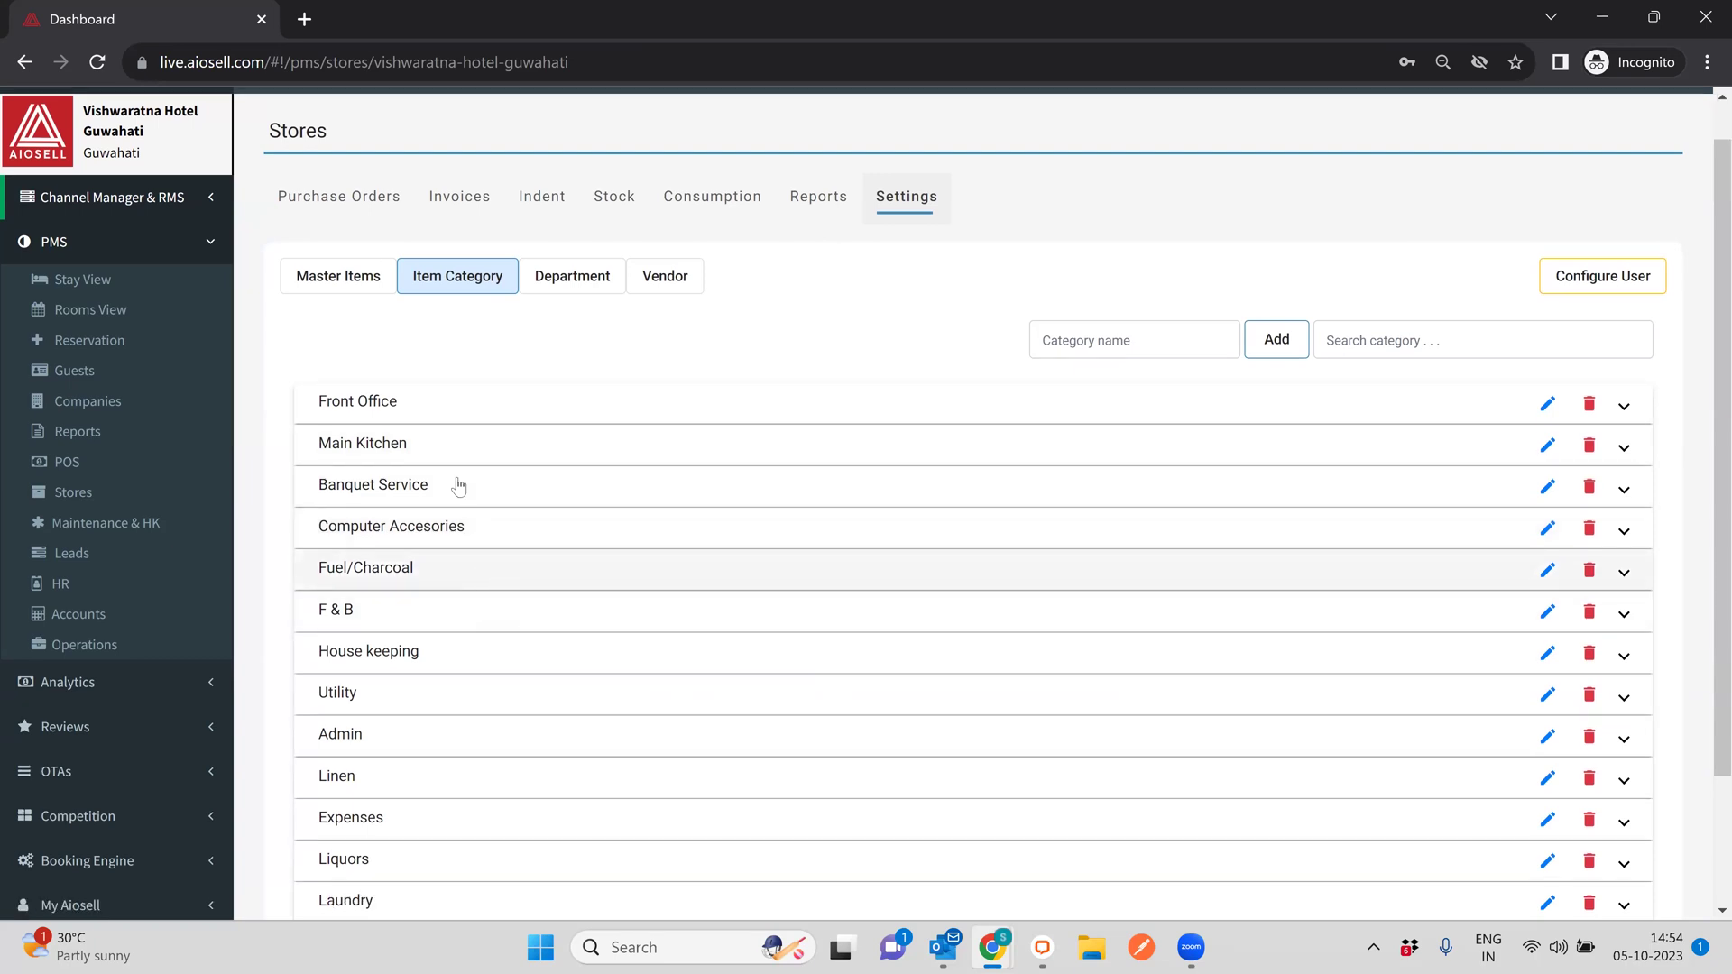
{"action": "left_click", "coordinate": [401, 492]}
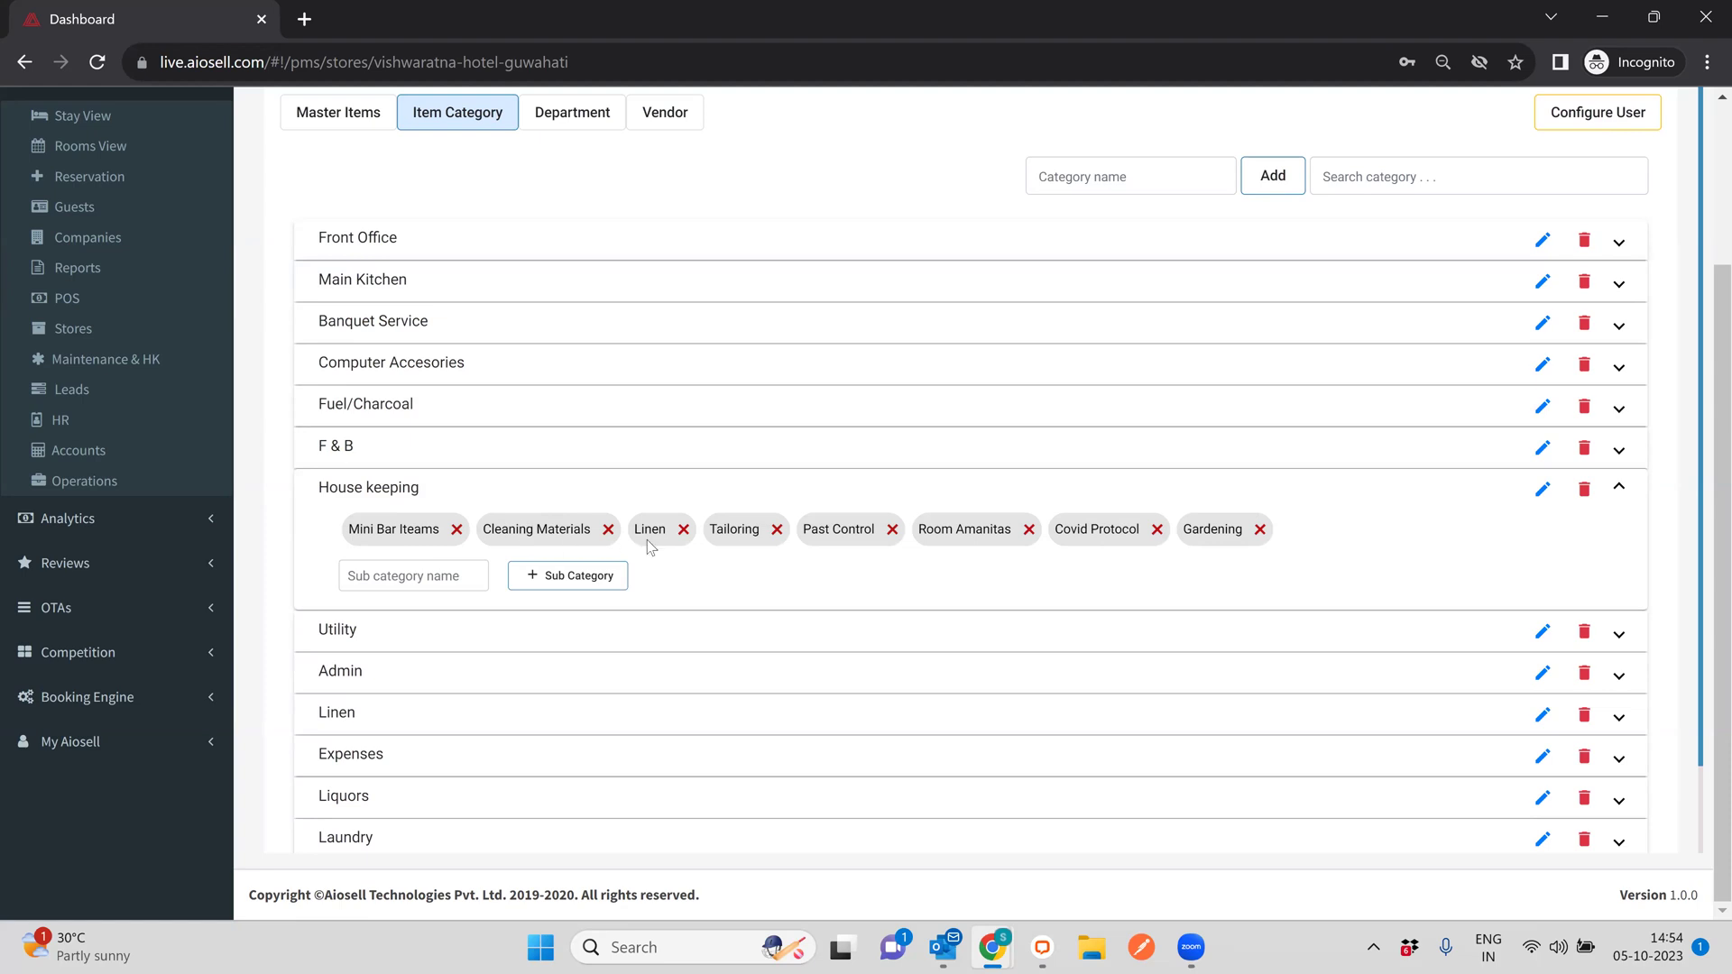
{"action": "left_click", "coordinate": [428, 487]}
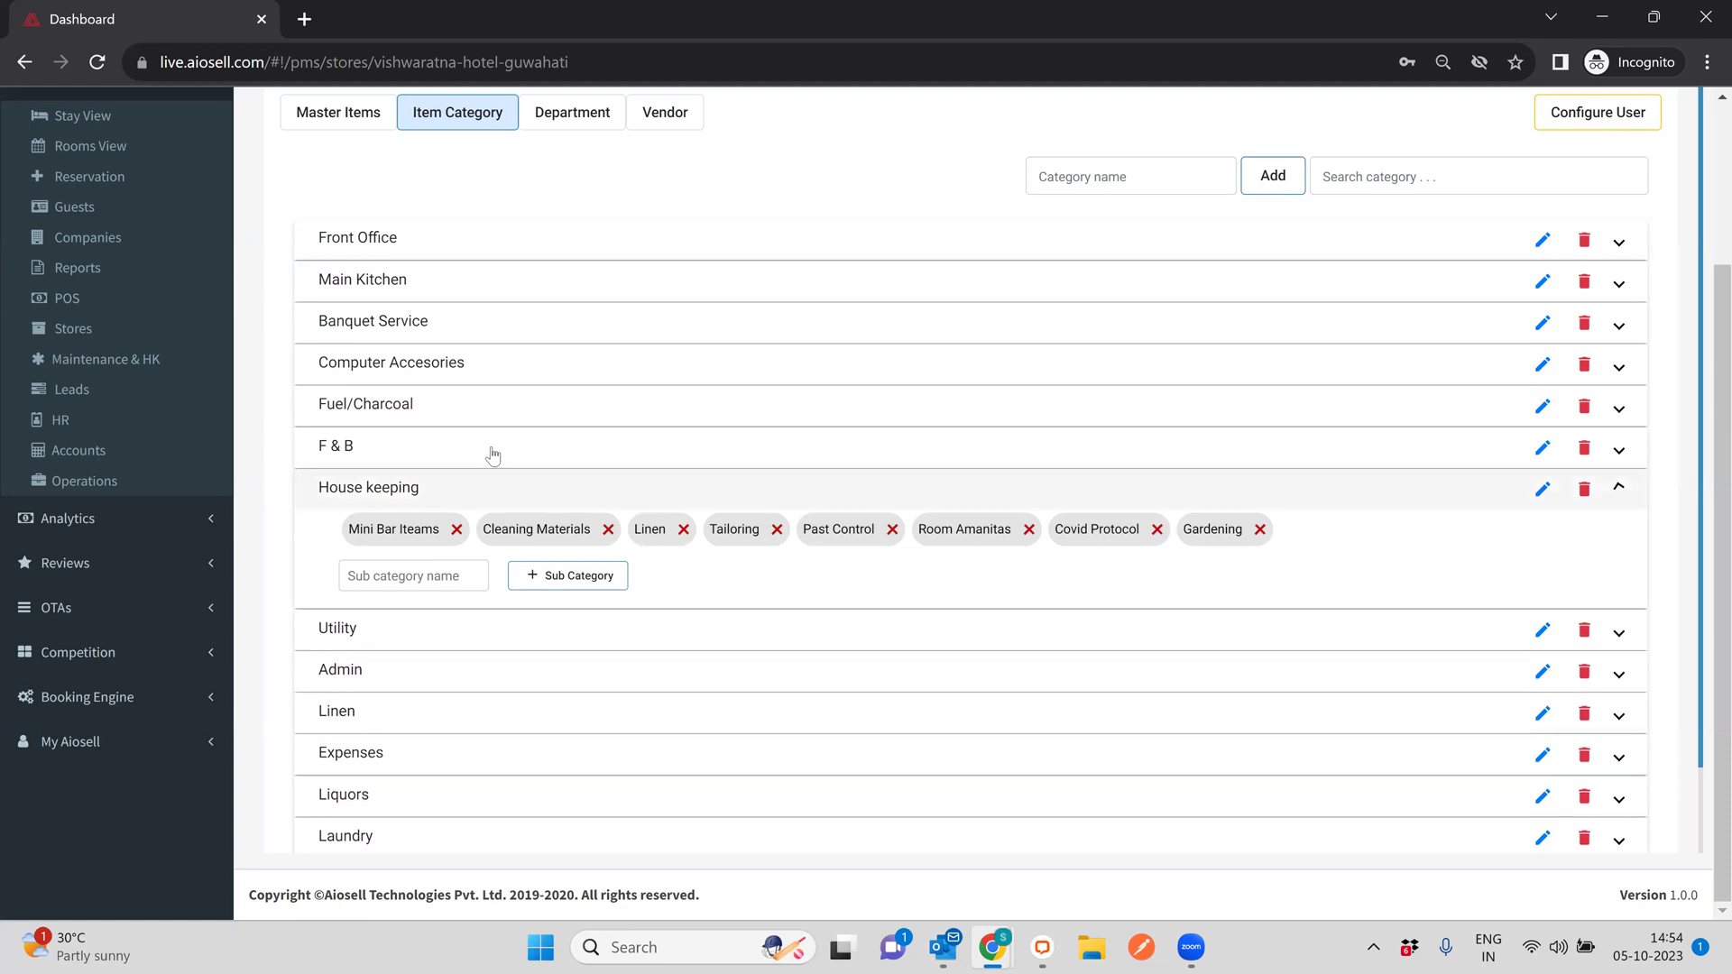
{"action": "scroll", "coordinate": [673, 275], "scroll_direction": "up", "scroll_amount": 3}
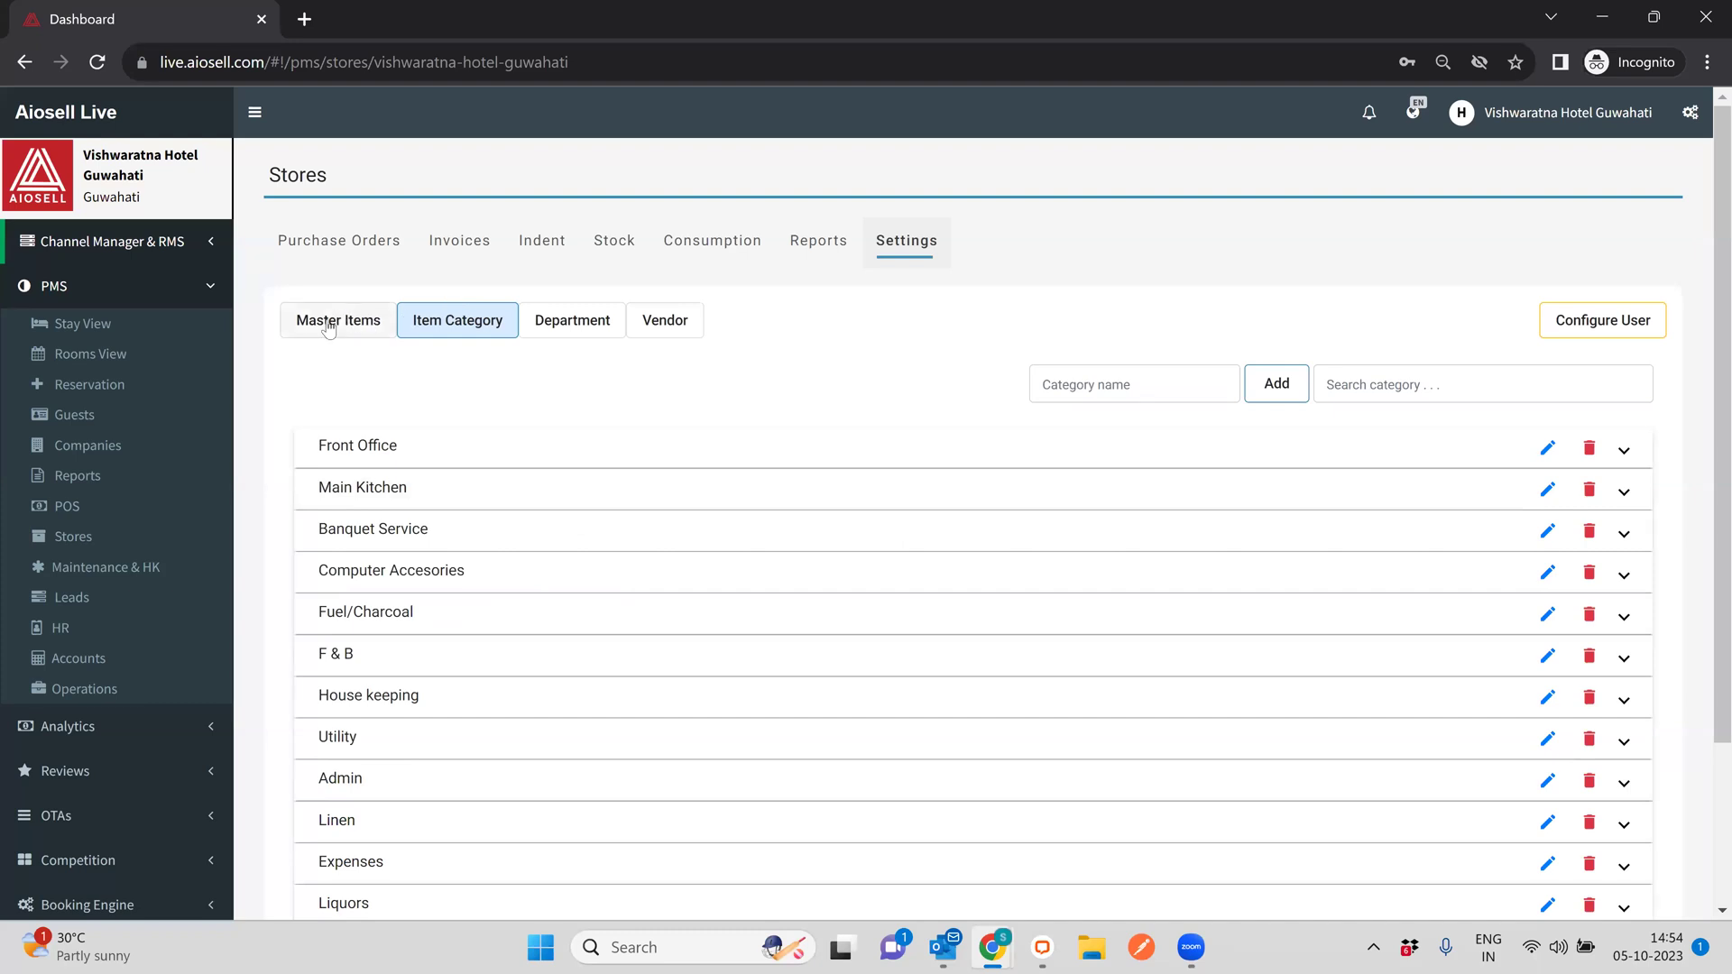
{"action": "left_click", "coordinate": [328, 327]}
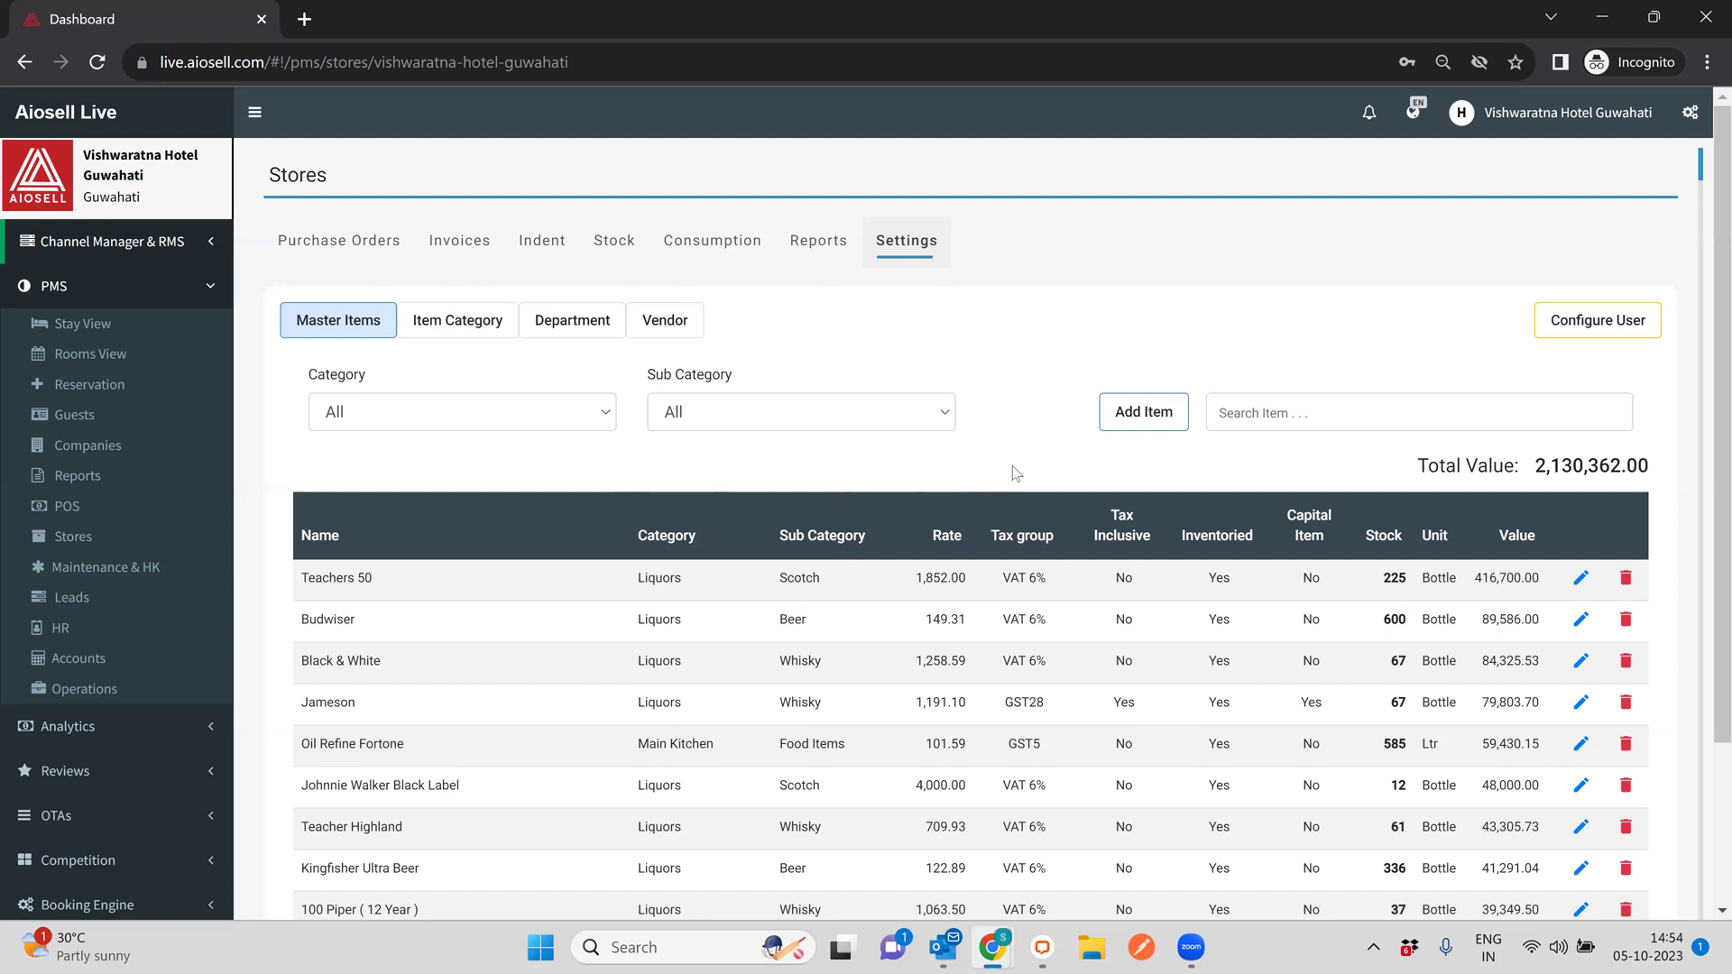
Start a new stock item named Broom in the House keeping category.
{"action": "left_click", "coordinate": [1142, 421]}
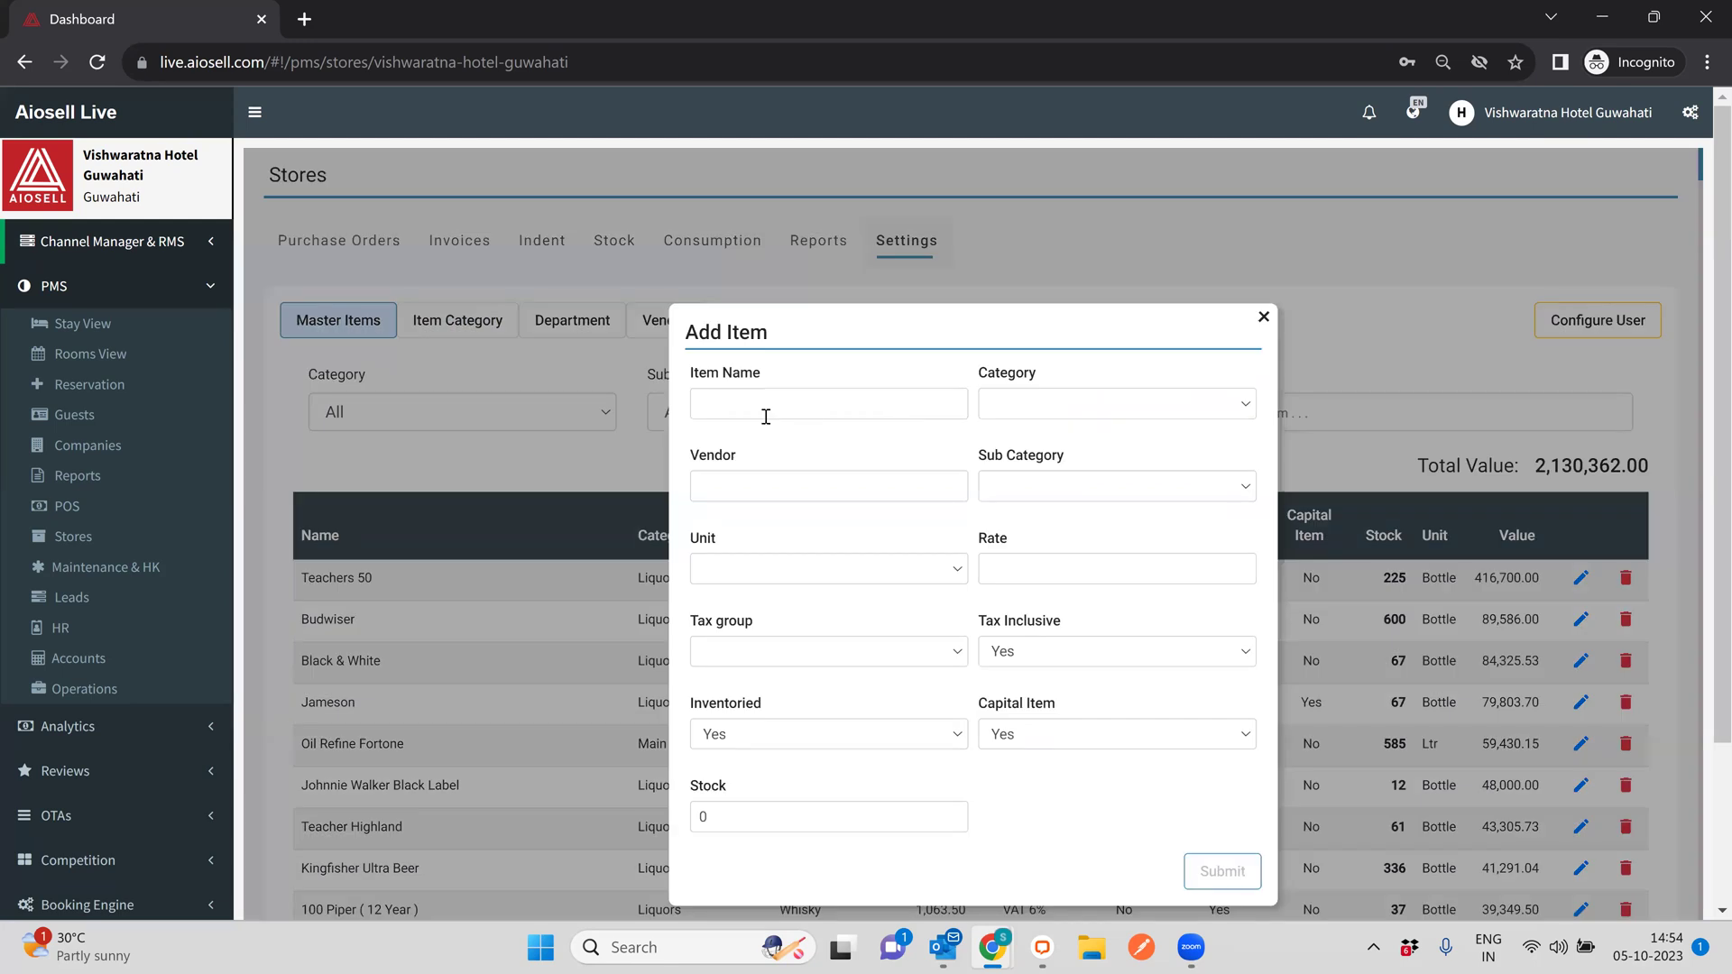
{"action": "left_click", "coordinate": [766, 407]}
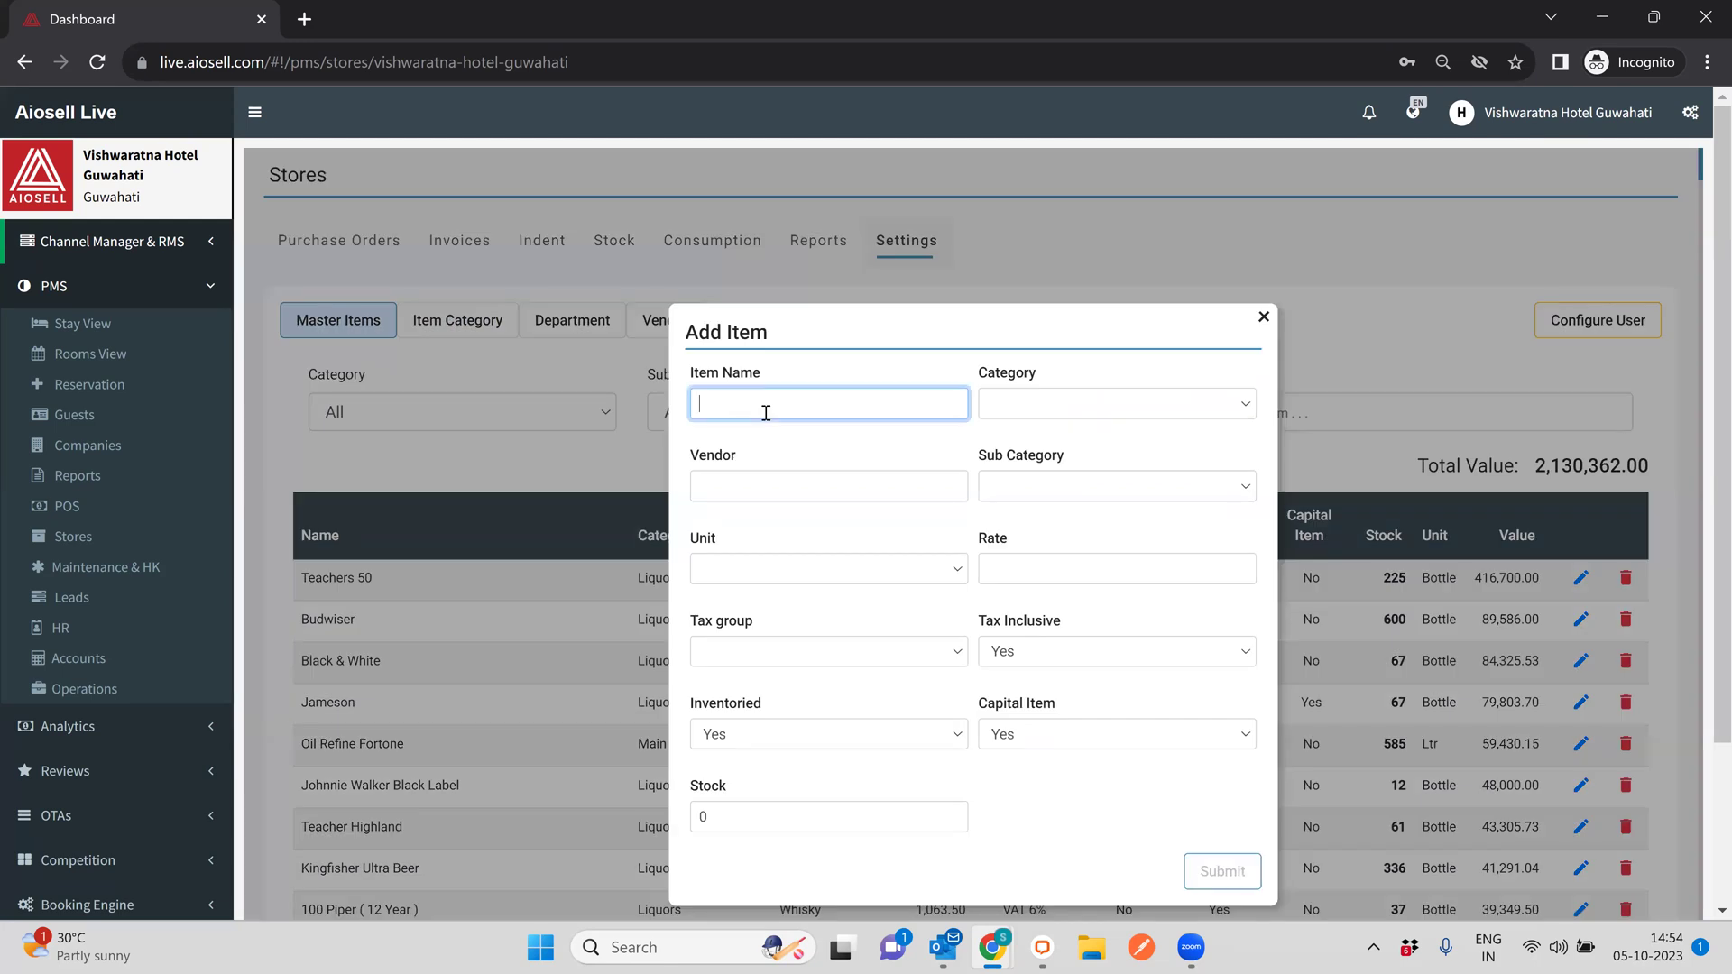
{"action": "left_click", "coordinate": [1095, 415]}
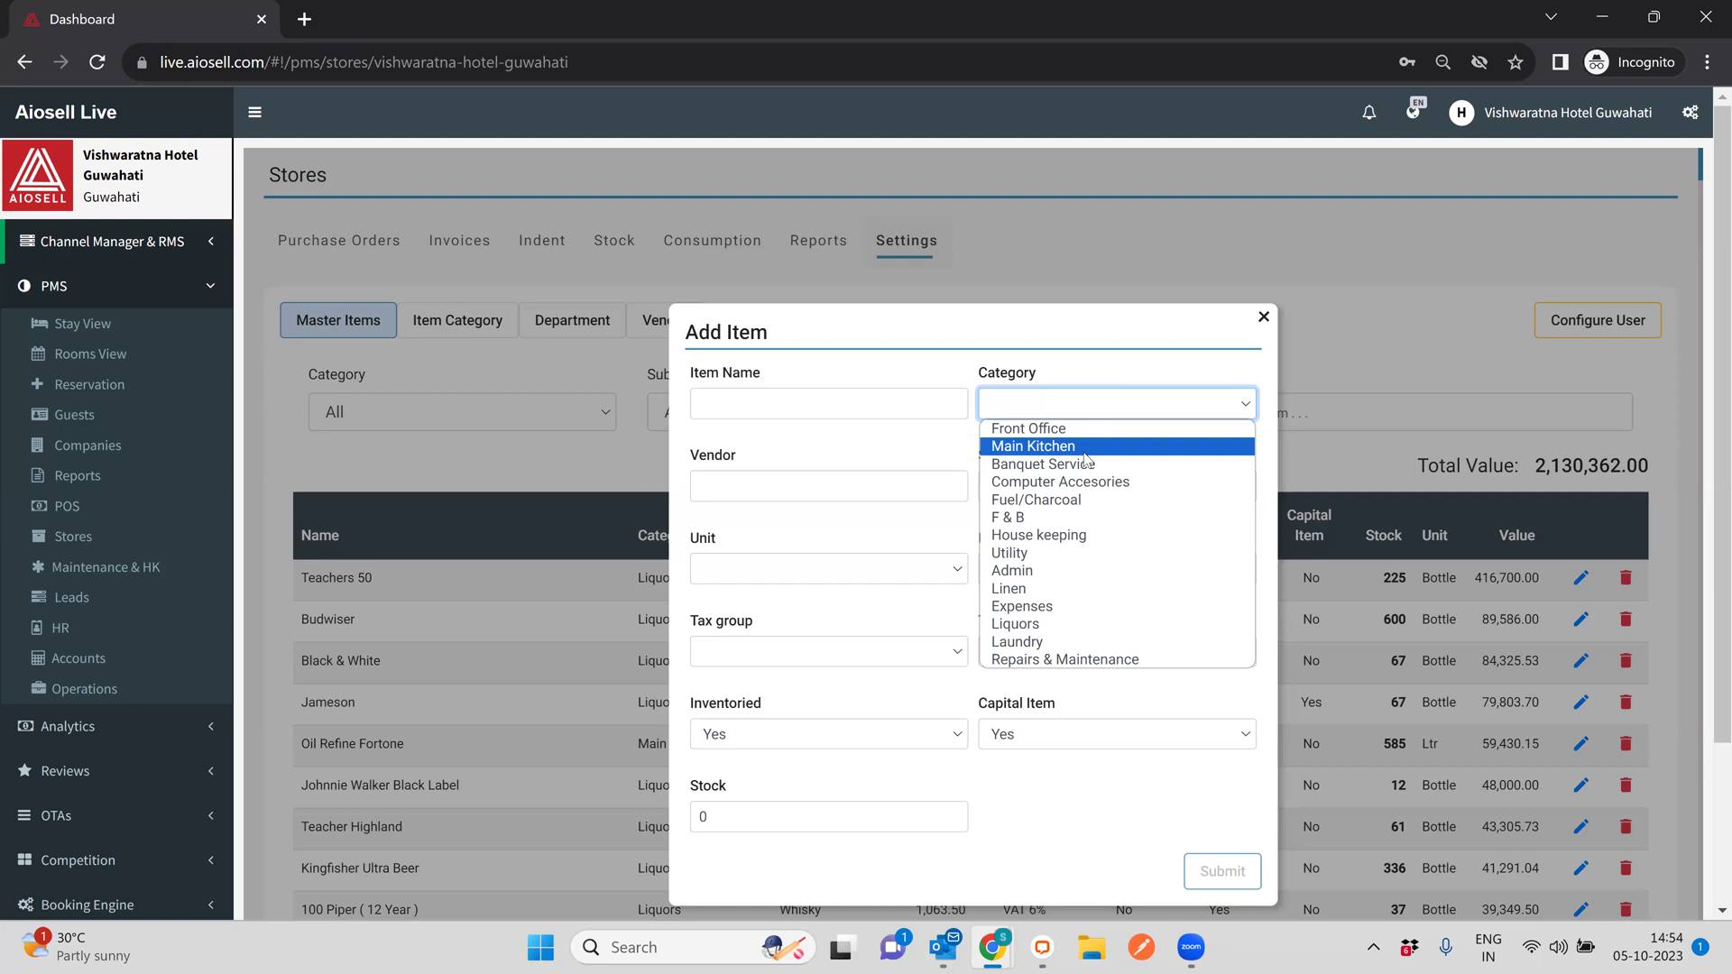
{"action": "left_click", "coordinate": [1048, 536]}
{"action": "left_click", "coordinate": [760, 406]}
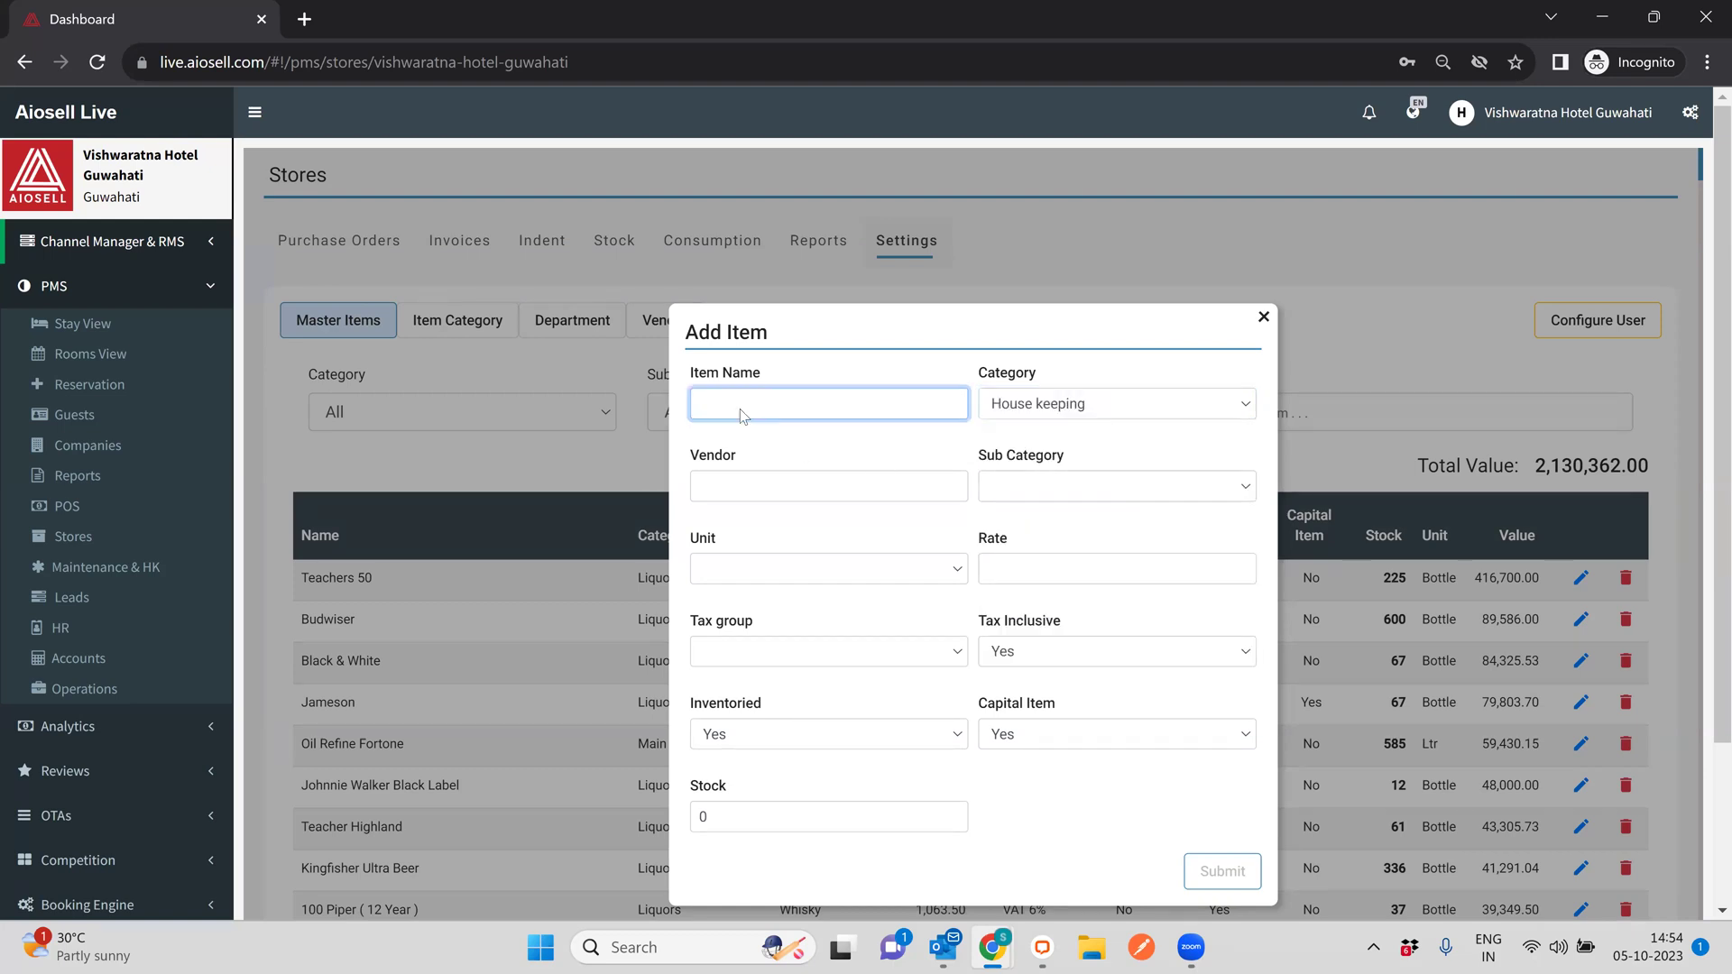
{"action": "type", "text": "Broom"}
Set Broom's subcategory to Cleaning Materials and tick A.B.Store as its vendor.
{"action": "left_click", "coordinate": [1047, 492]}
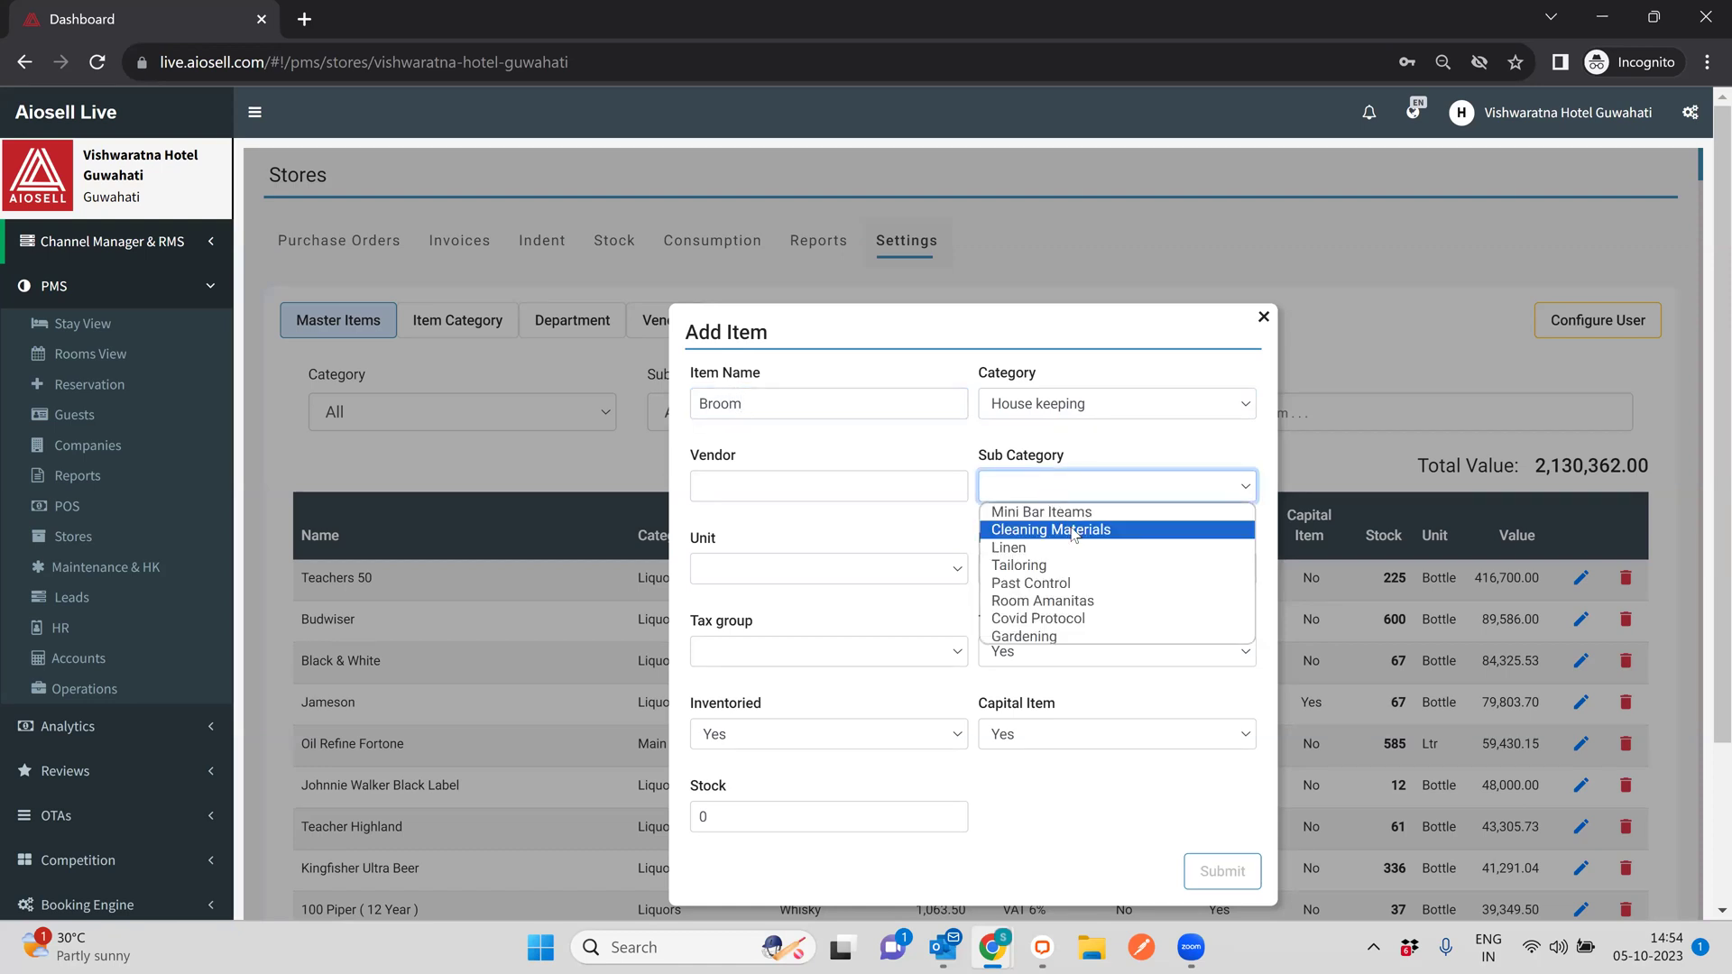
{"action": "left_click", "coordinate": [1073, 534]}
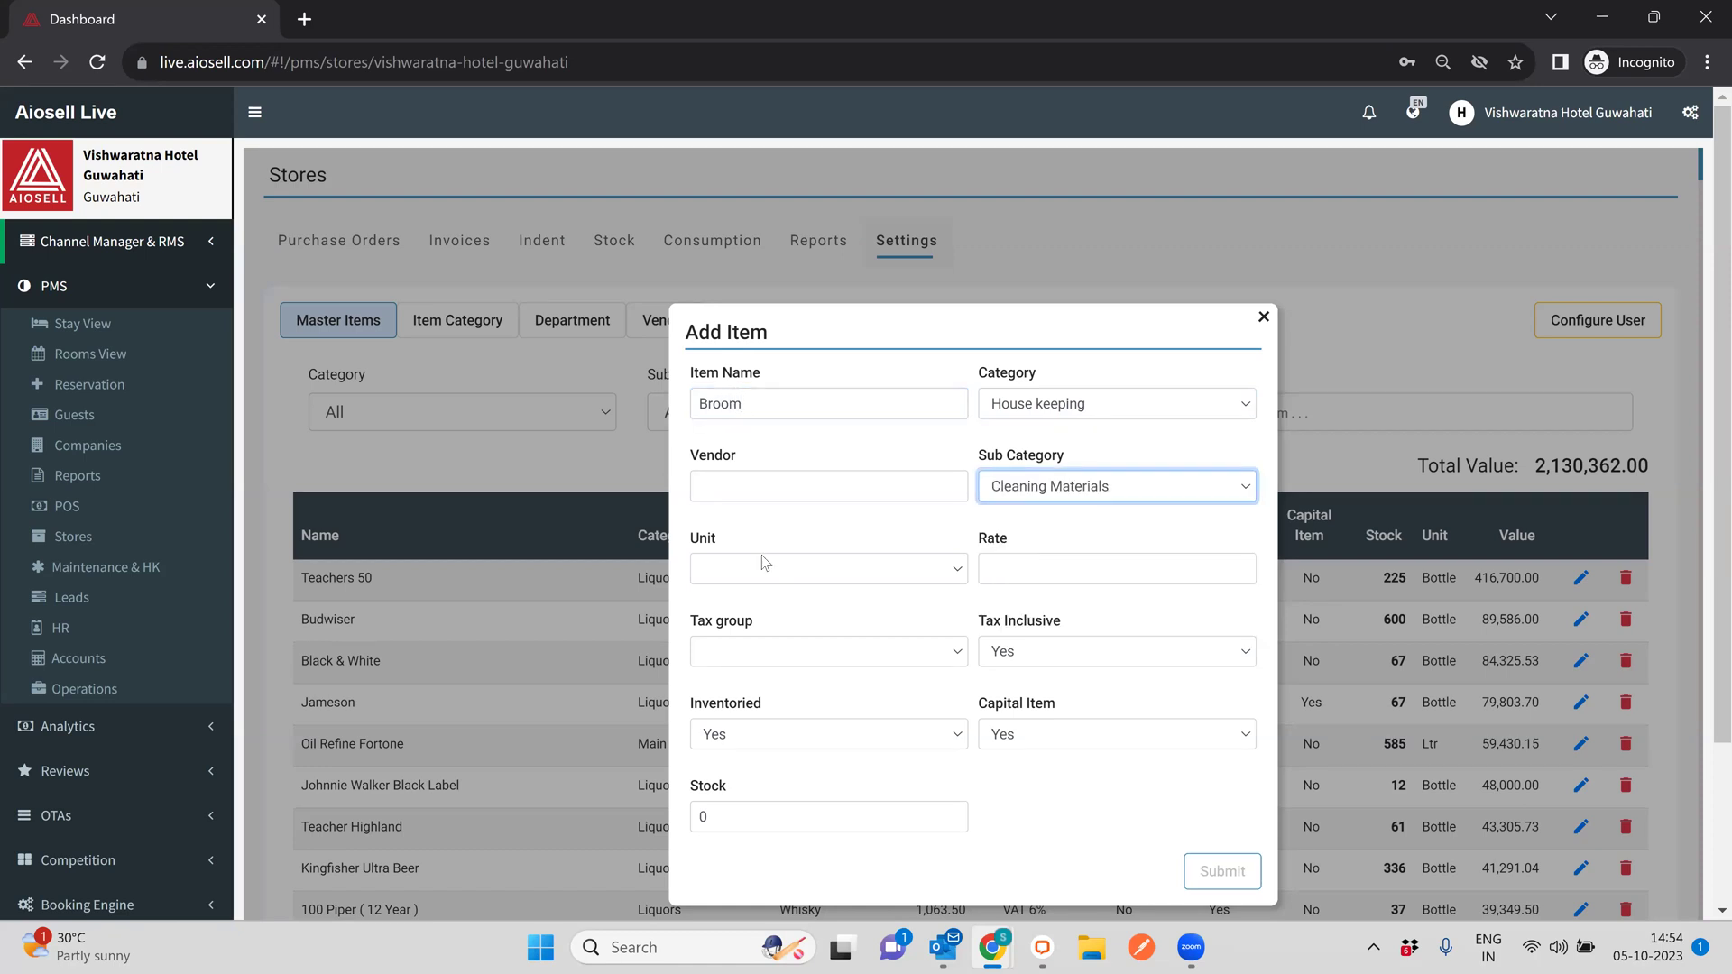
{"action": "left_click", "coordinate": [710, 488]}
{"action": "scroll", "coordinate": [735, 565], "scroll_direction": "down", "scroll_amount": 2}
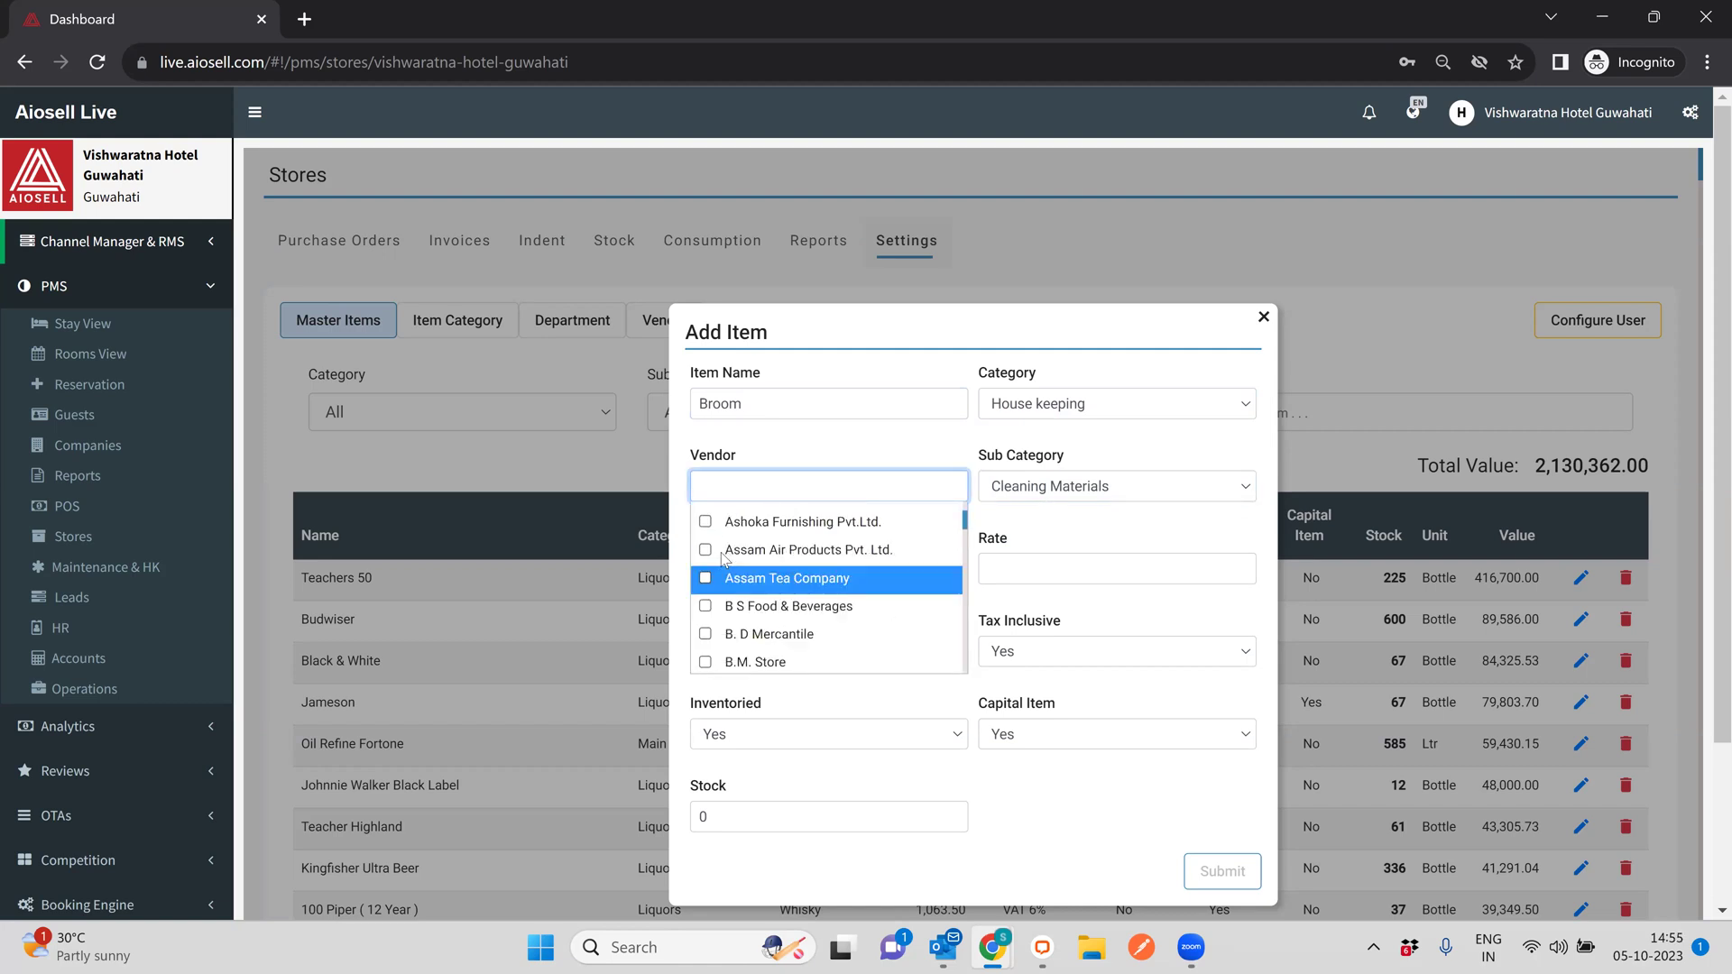
{"action": "scroll", "coordinate": [722, 545], "scroll_direction": "up", "scroll_amount": 2}
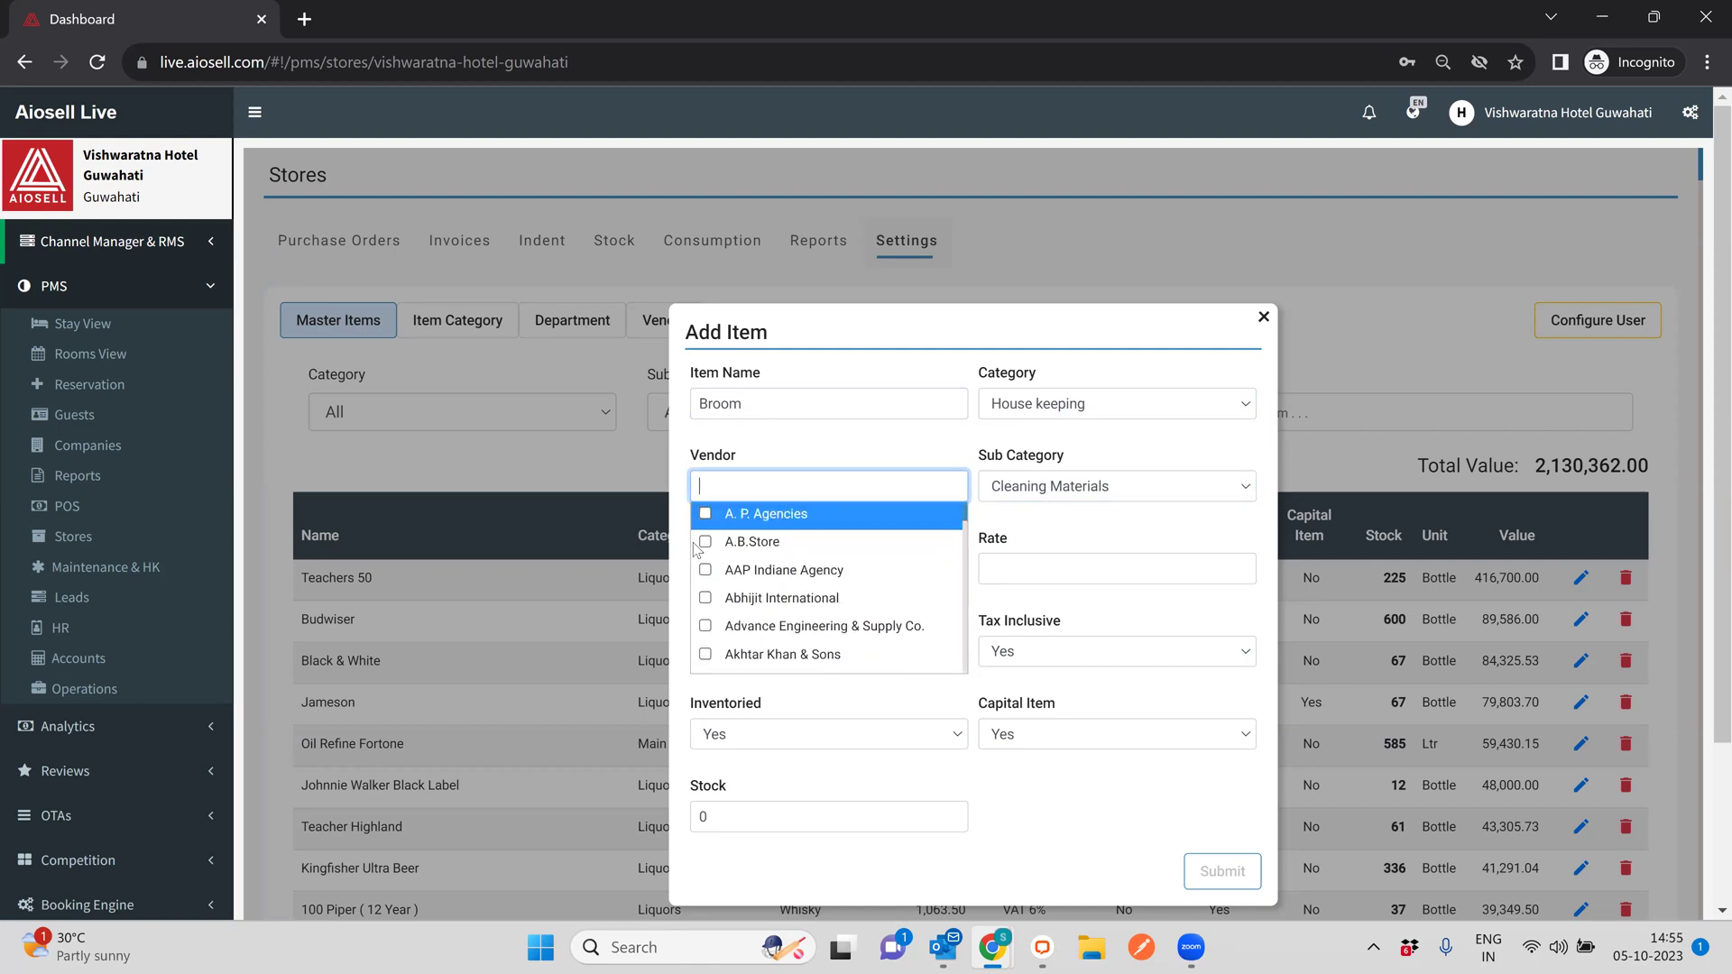
{"action": "left_click", "coordinate": [706, 541]}
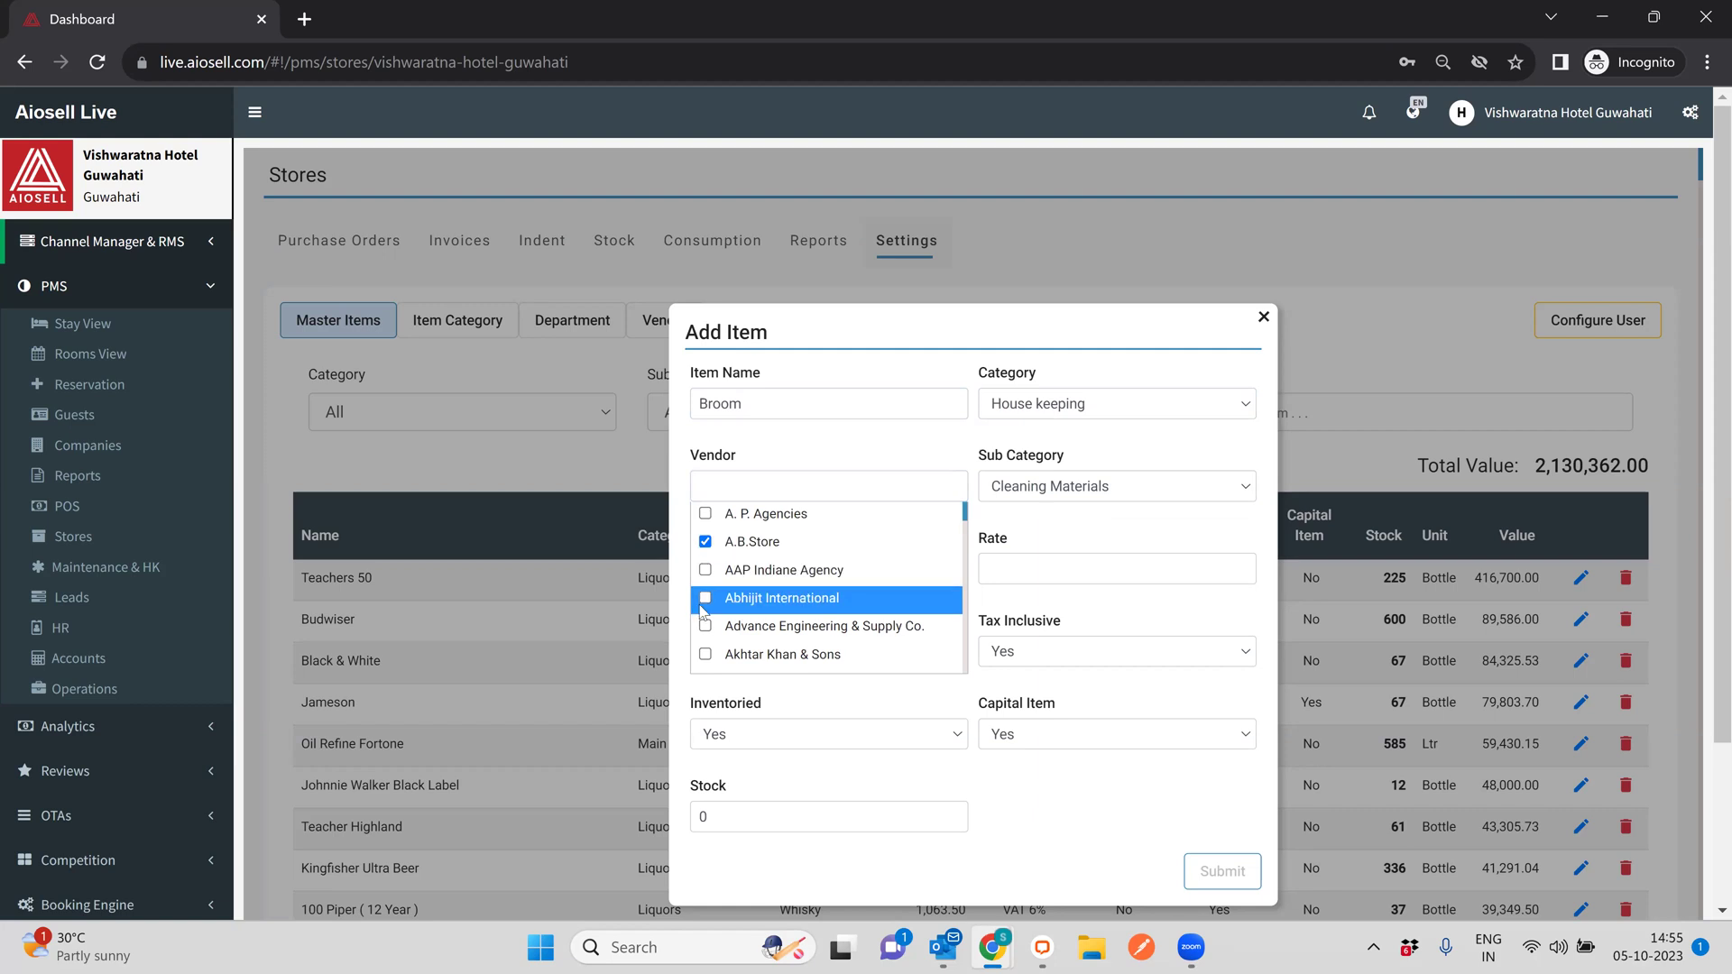
{"action": "left_click", "coordinate": [819, 487]}
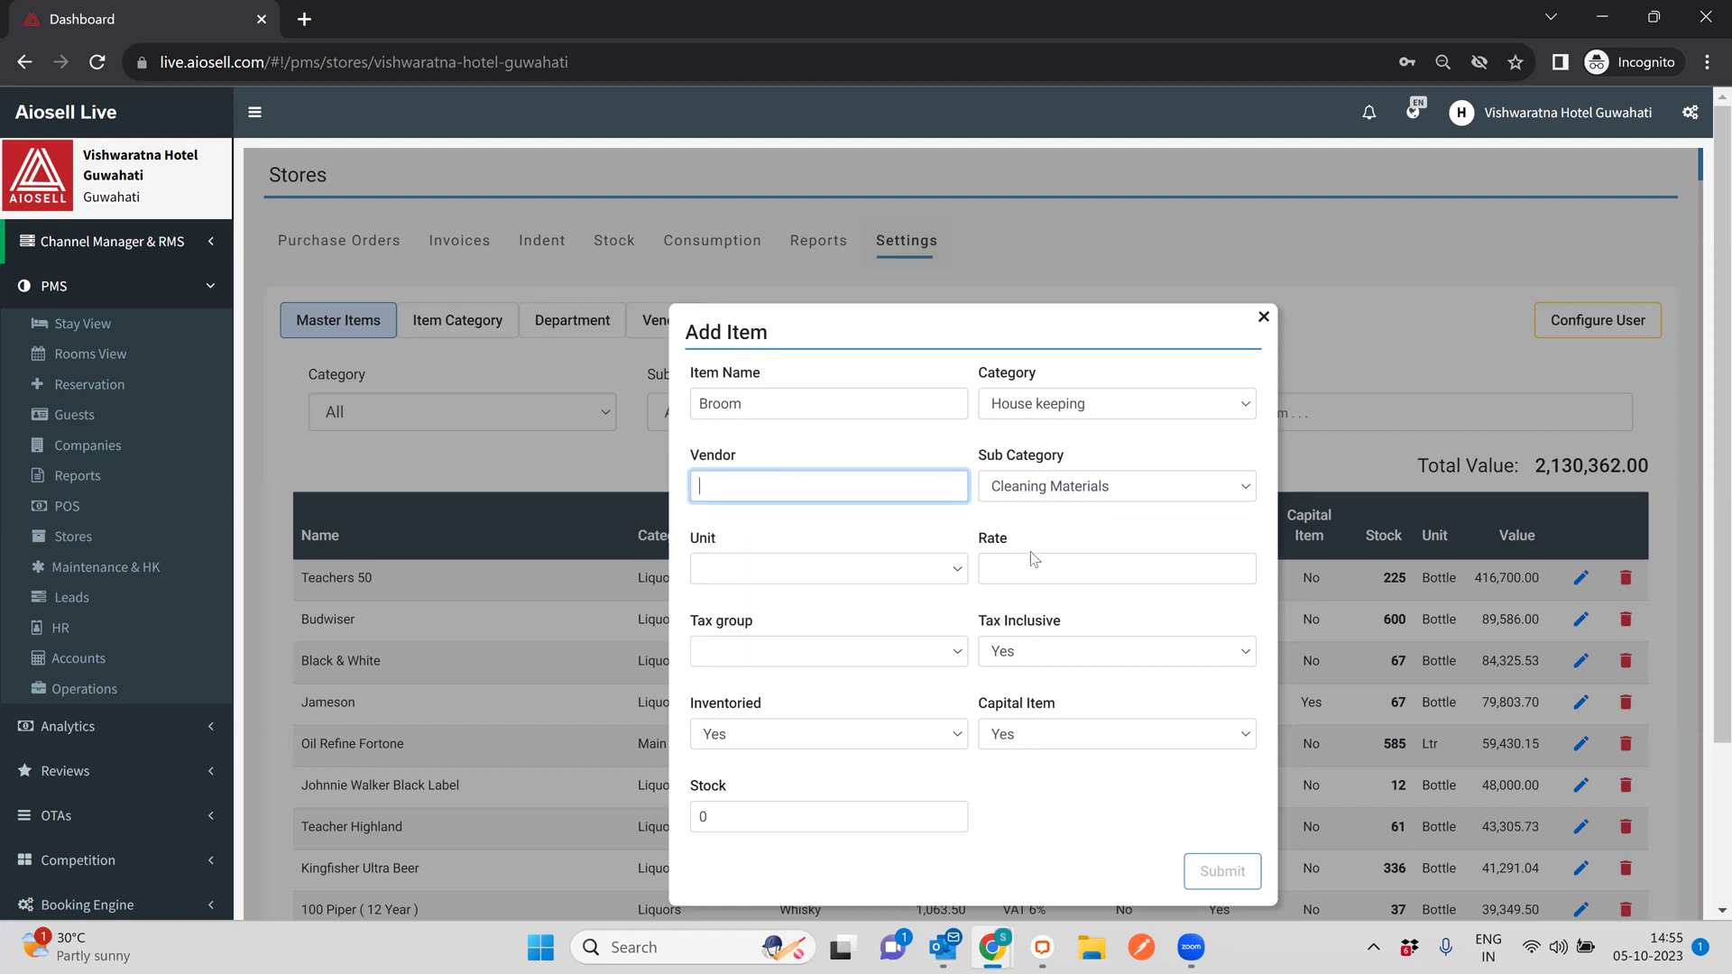
Enter a rate of 100 for Broom, leaving the unit unchanged.
{"action": "left_click", "coordinate": [793, 563]}
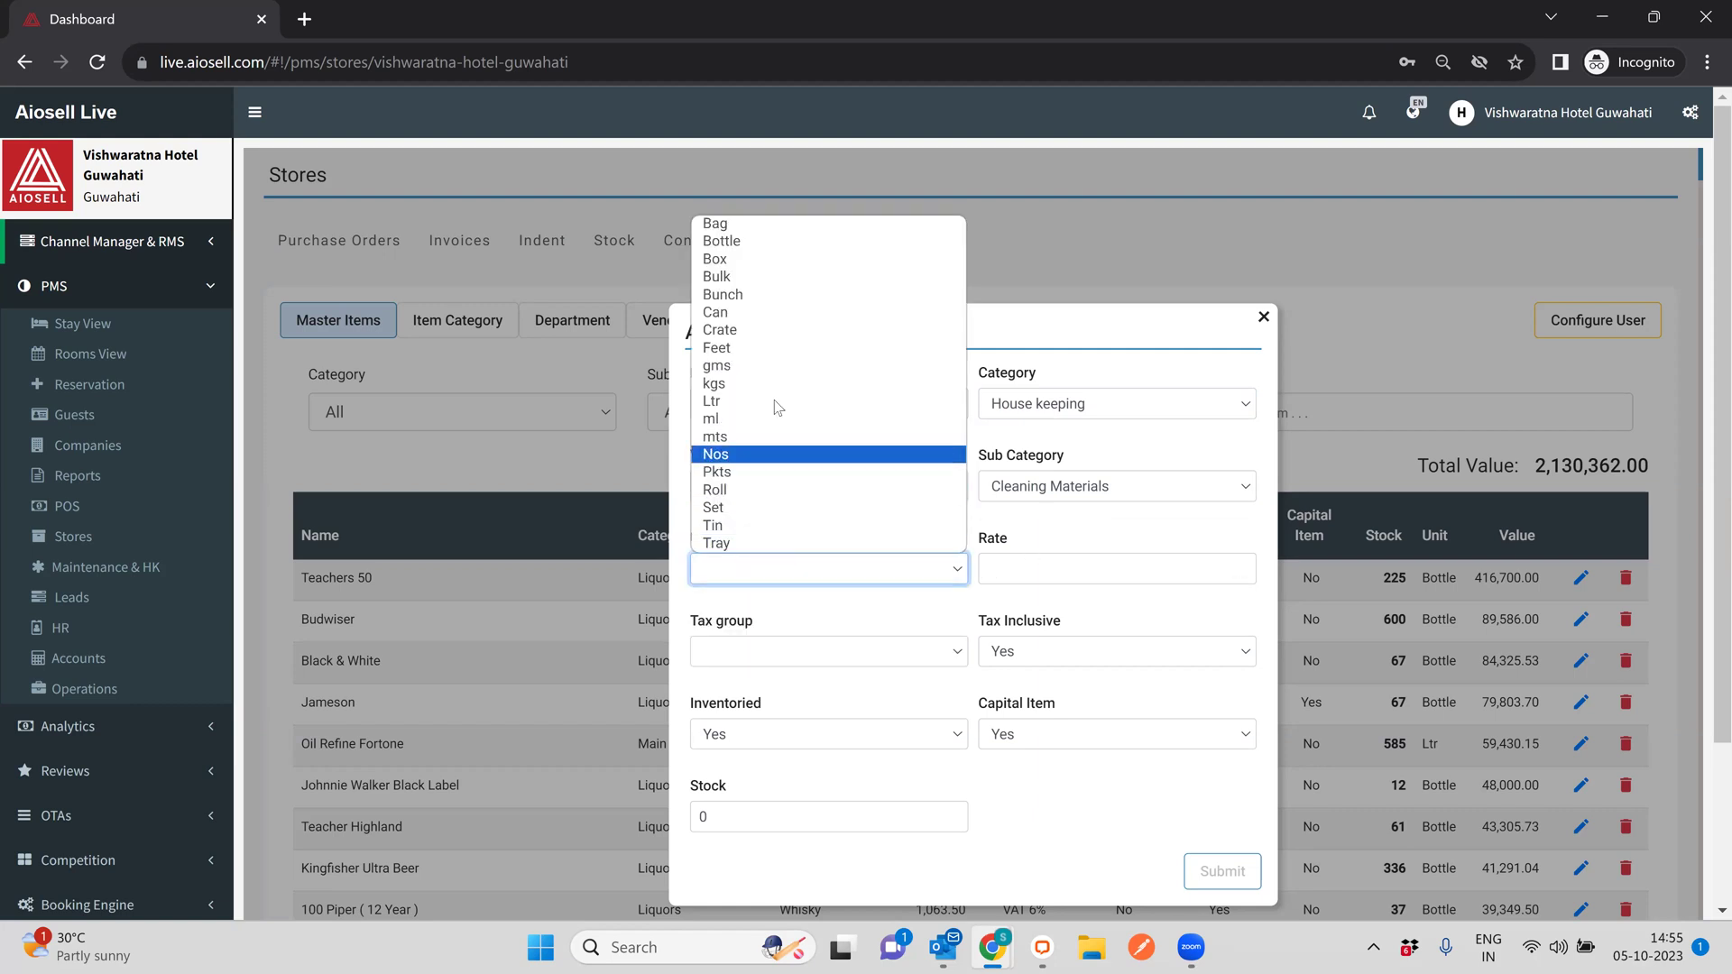
{"action": "left_click", "coordinate": [881, 628]}
{"action": "left_click", "coordinate": [1026, 568]}
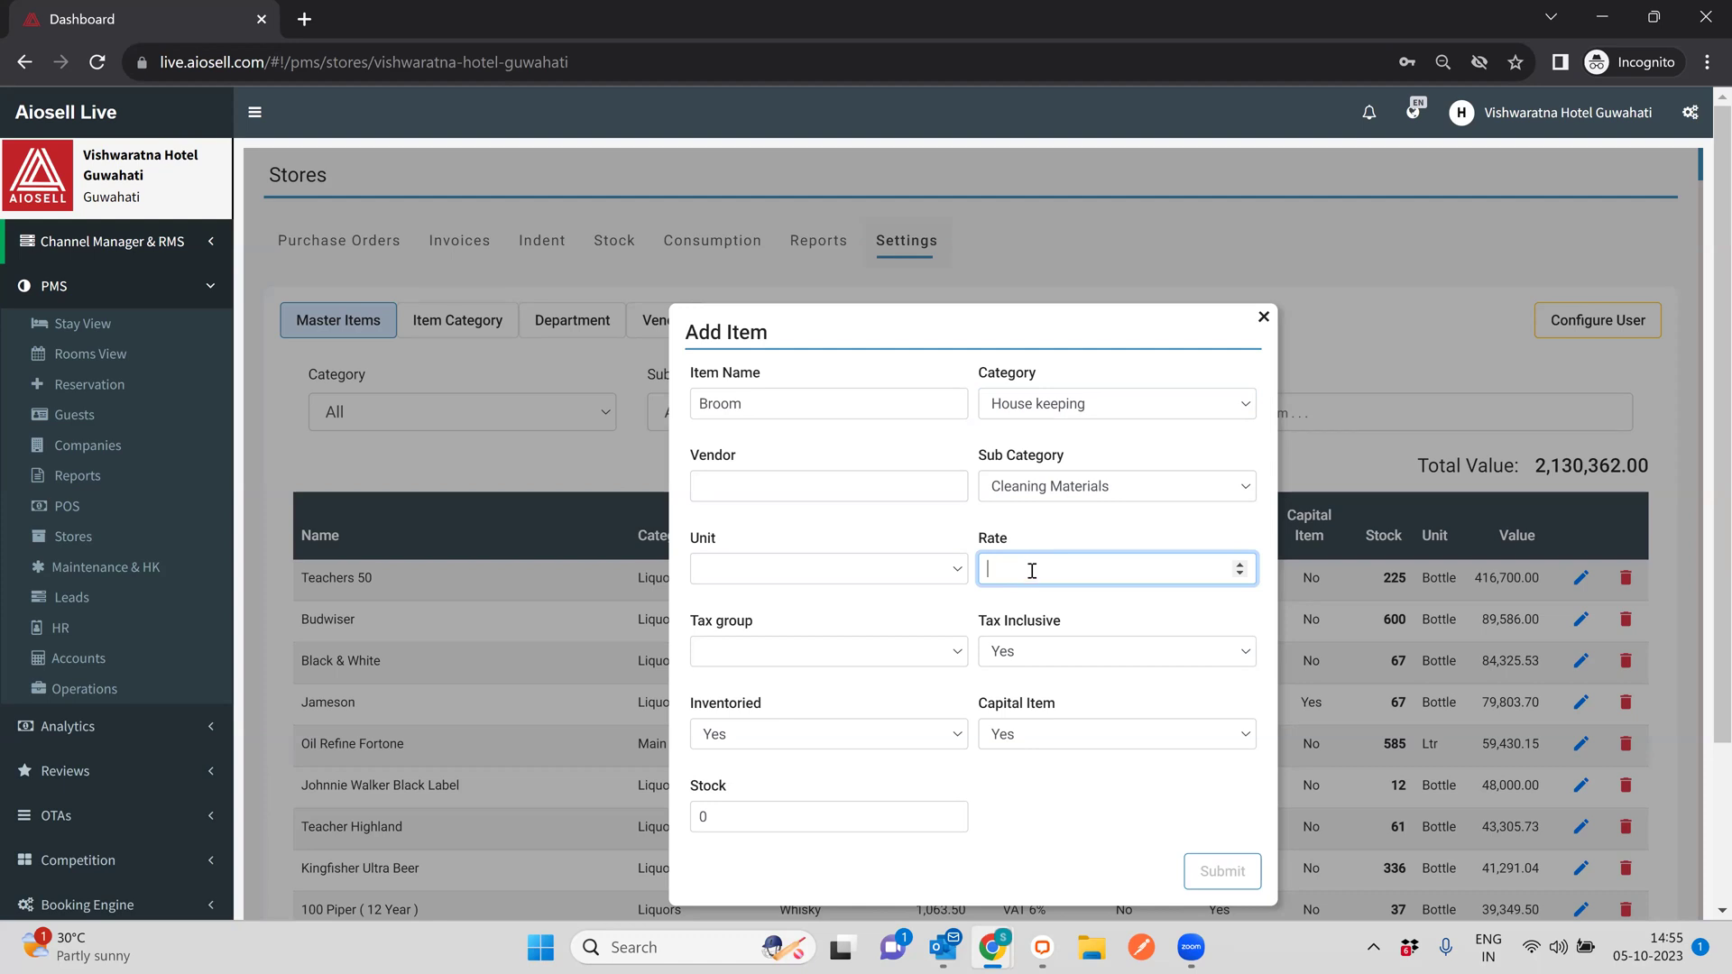
{"action": "type", "text": "100"}
{"action": "left_click", "coordinate": [1083, 610]}
Keep tax inclusive, inventoried and capital item at Yes and set opening stock to 10.
{"action": "left_click", "coordinate": [815, 654]}
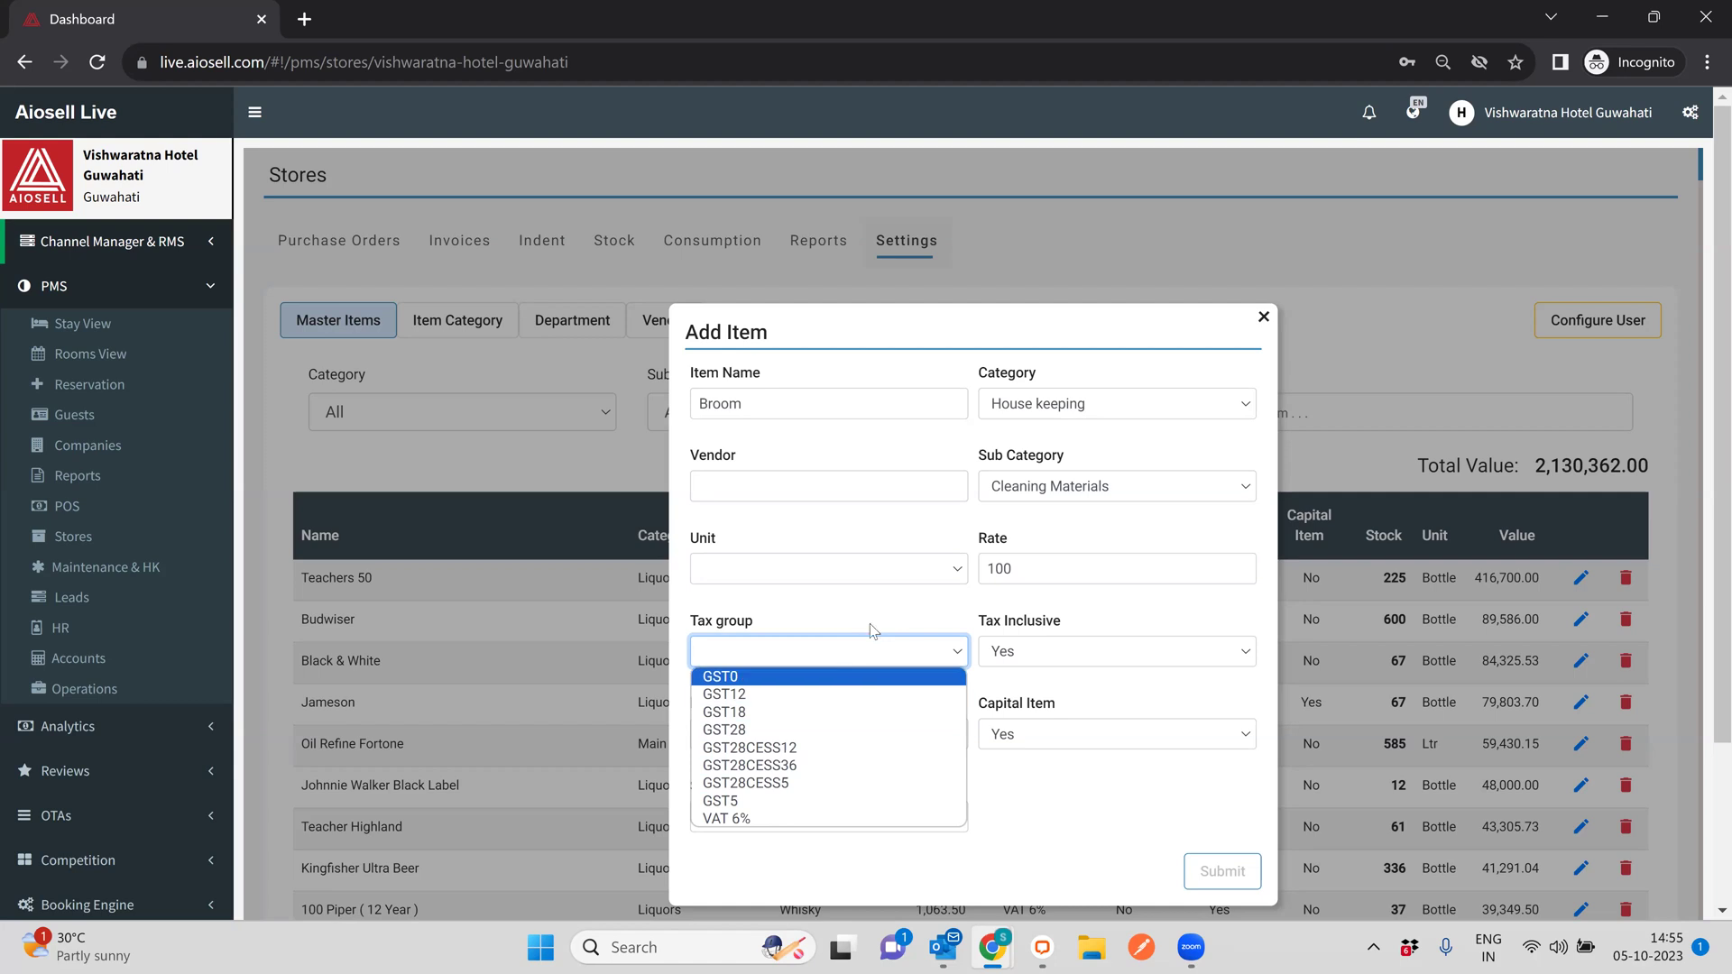
{"action": "left_click", "coordinate": [1069, 651]}
{"action": "left_click", "coordinate": [1025, 652]}
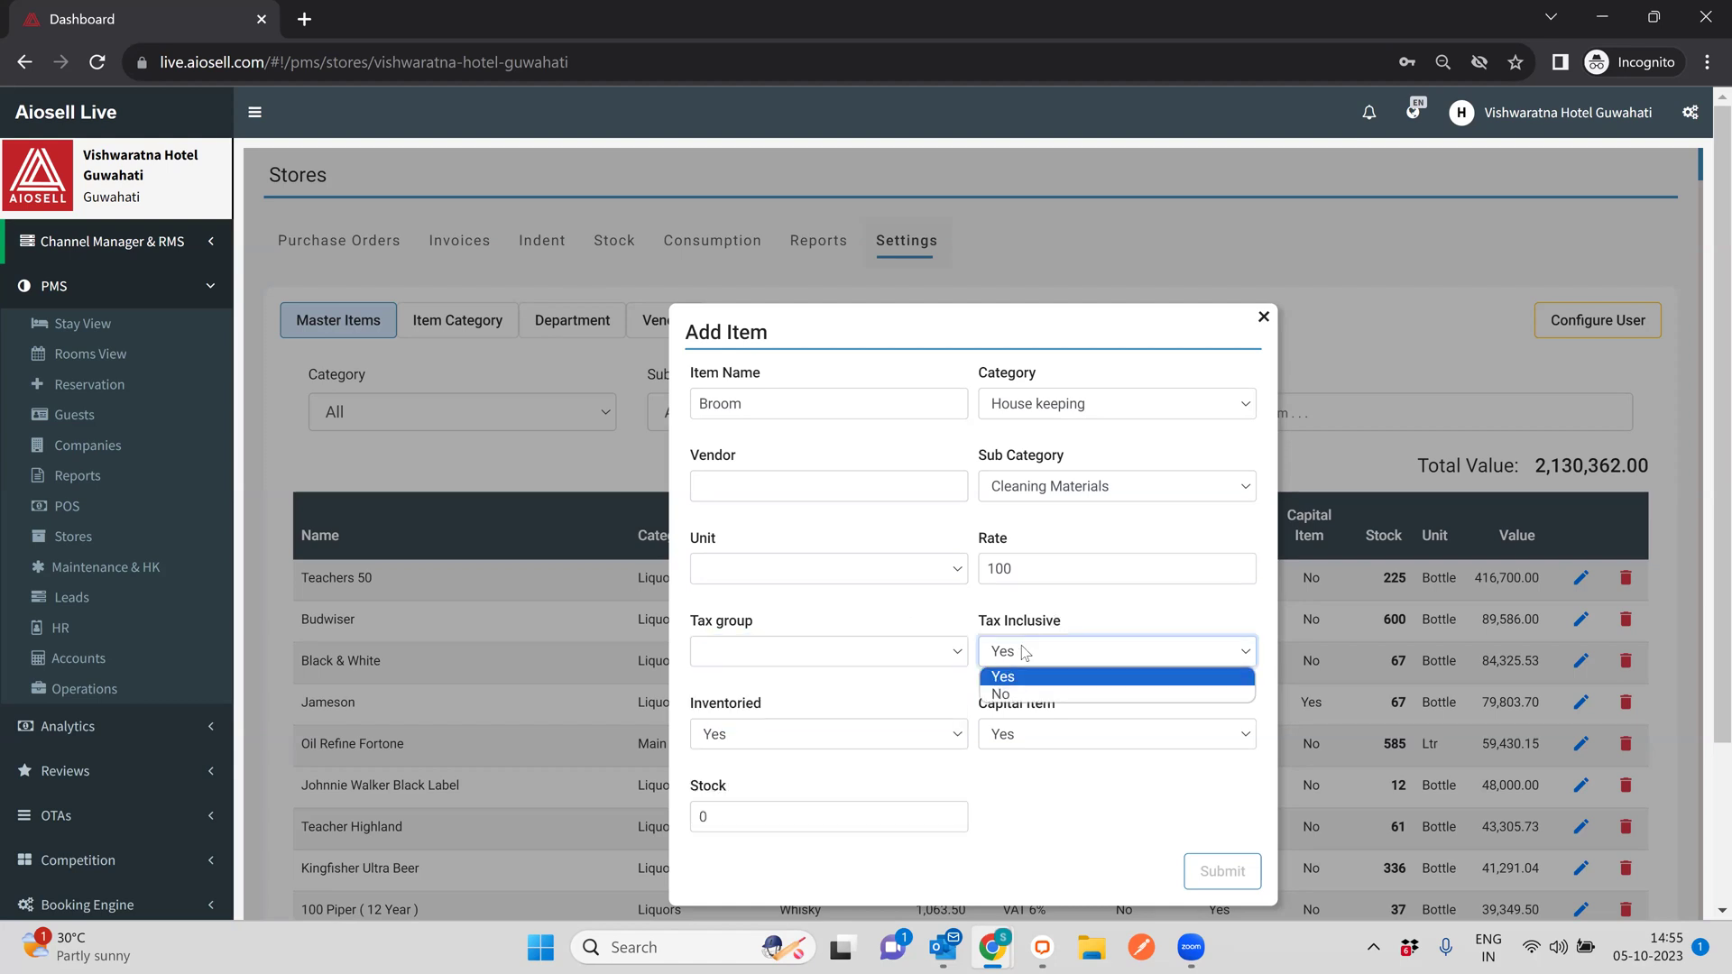
{"action": "left_click", "coordinate": [759, 735]}
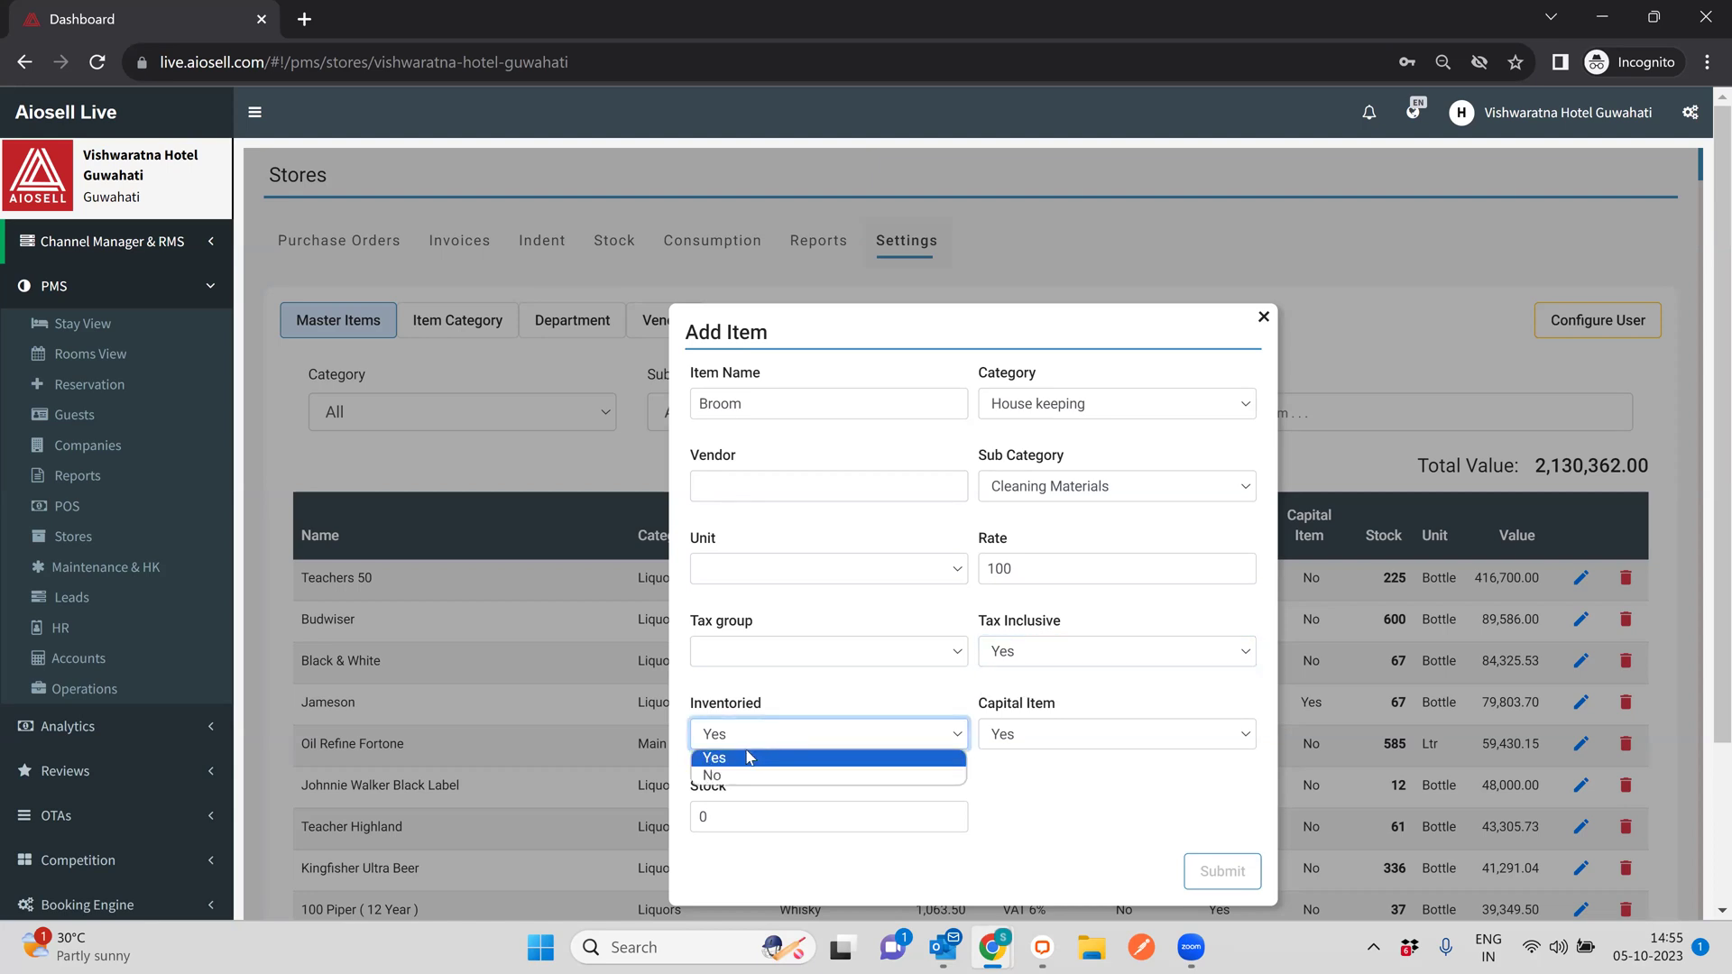
{"action": "left_click", "coordinate": [1034, 735]}
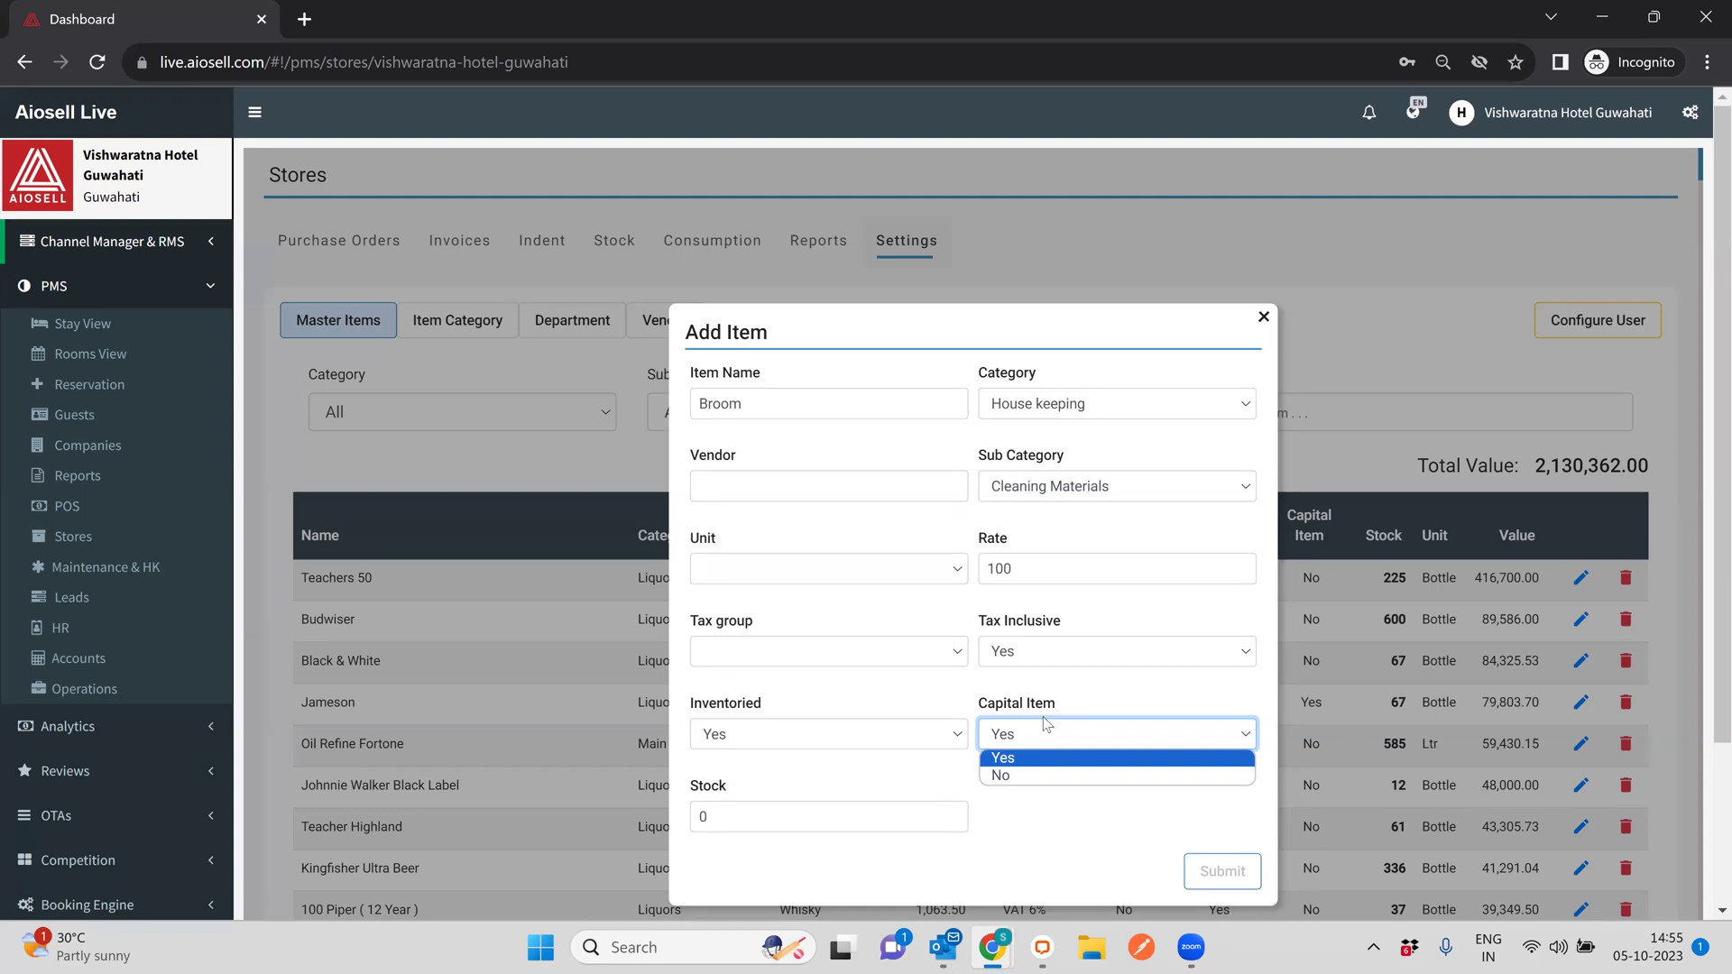
{"action": "left_click", "coordinate": [1094, 734]}
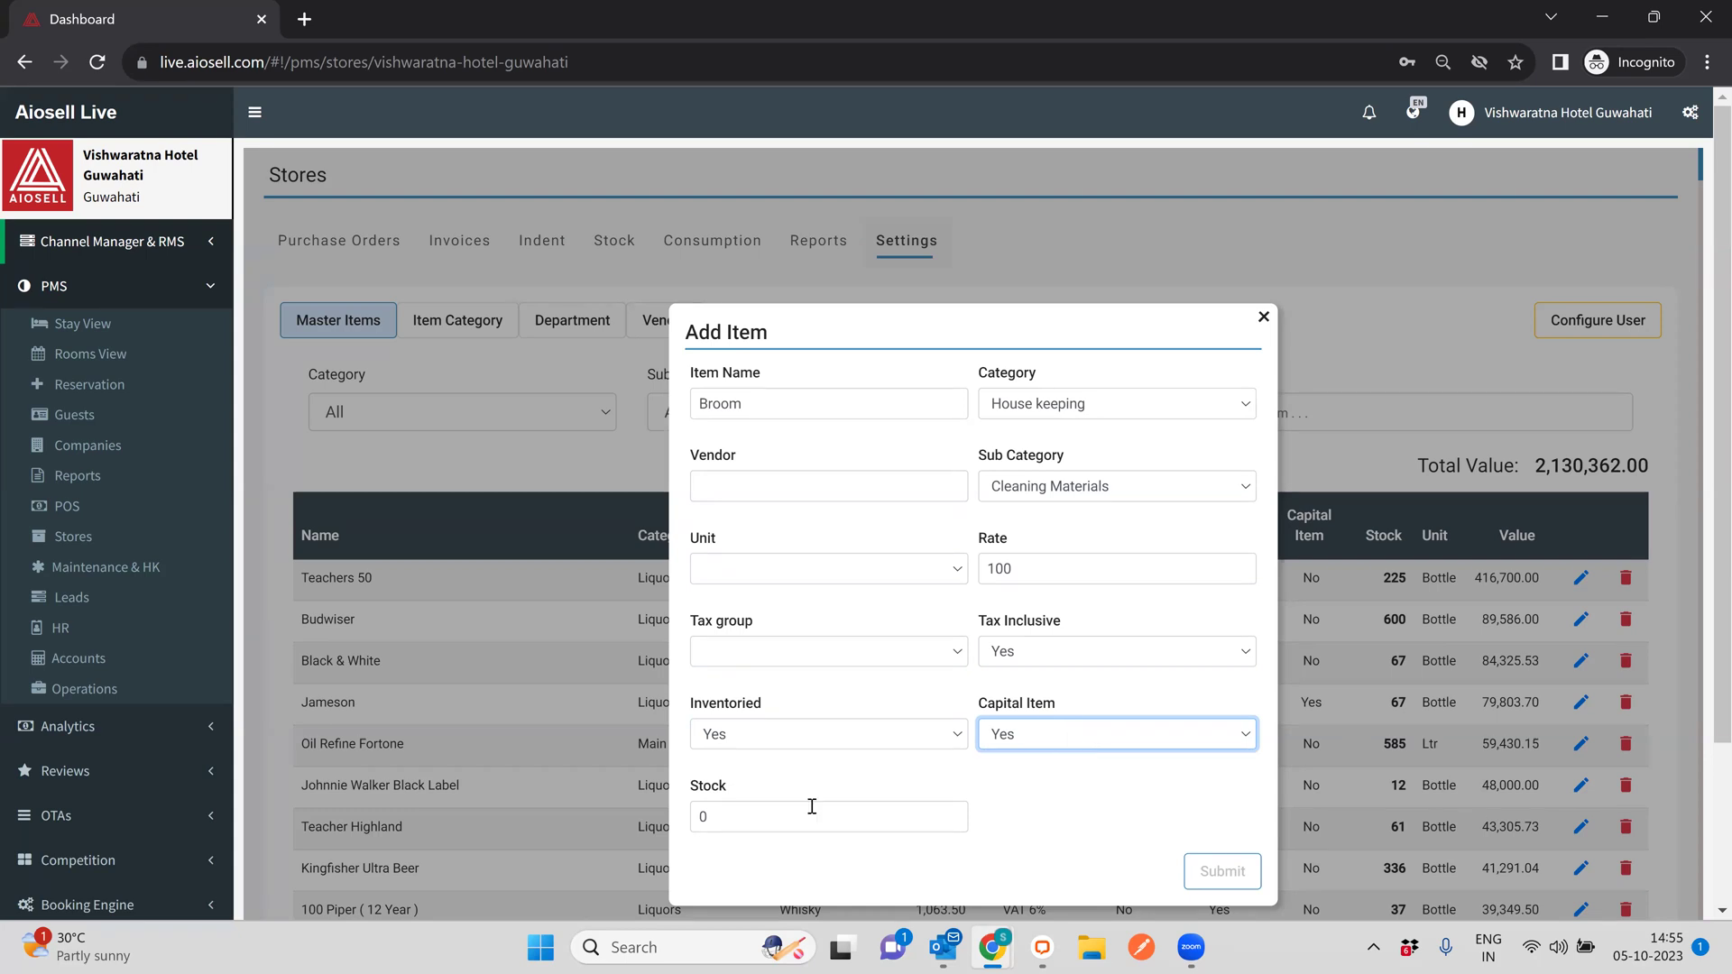
{"action": "double_click", "coordinate": [703, 817]}
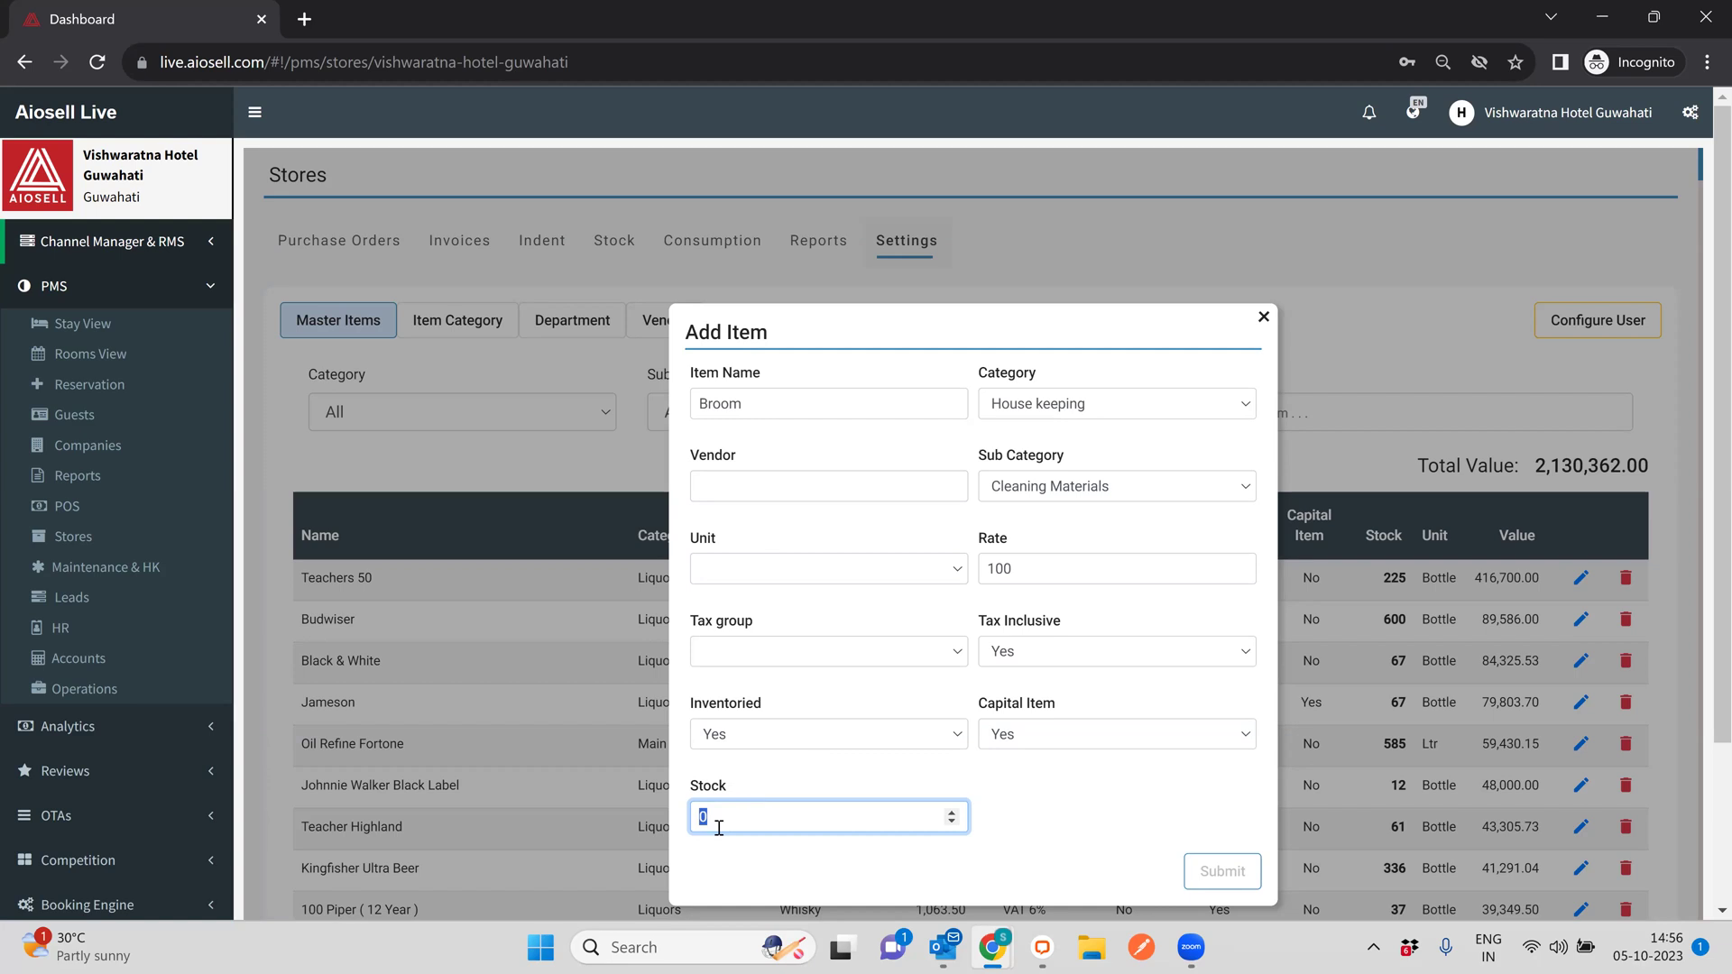
{"action": "type", "text": "10"}
{"action": "left_click", "coordinate": [1265, 320]}
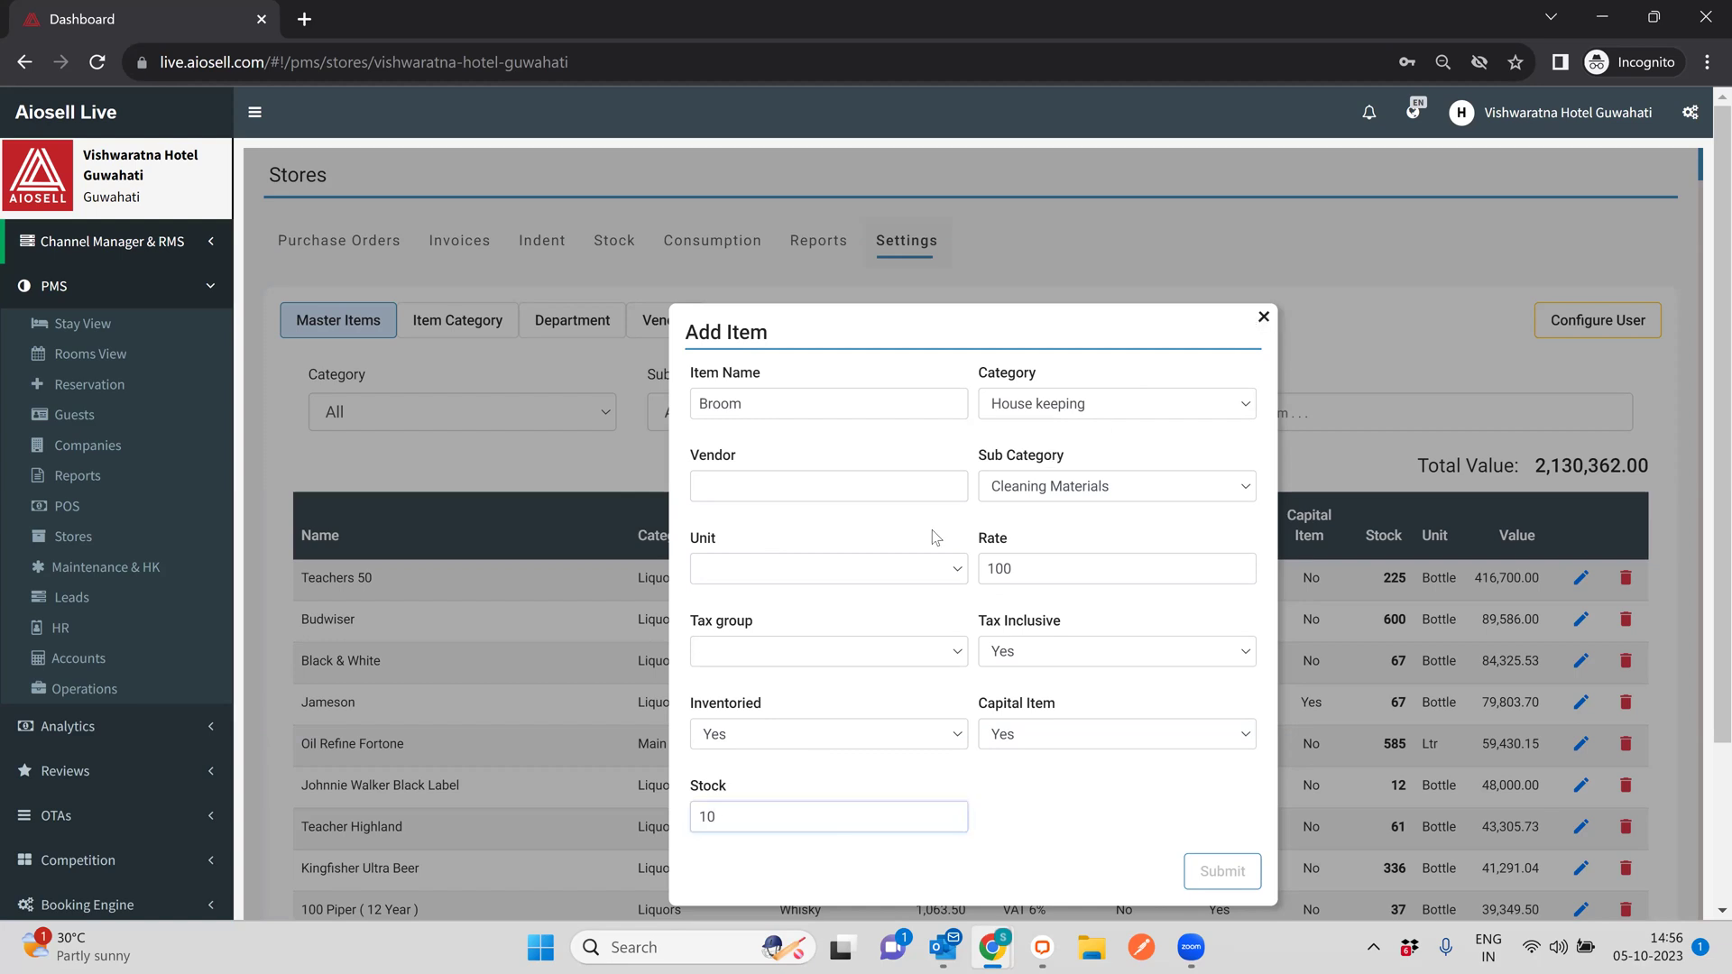
Filter Master Items to House keeping and check the Garbage Bag and Green Tea stock figures.
{"action": "scroll", "coordinate": [758, 583], "scroll_direction": "down", "scroll_amount": 13}
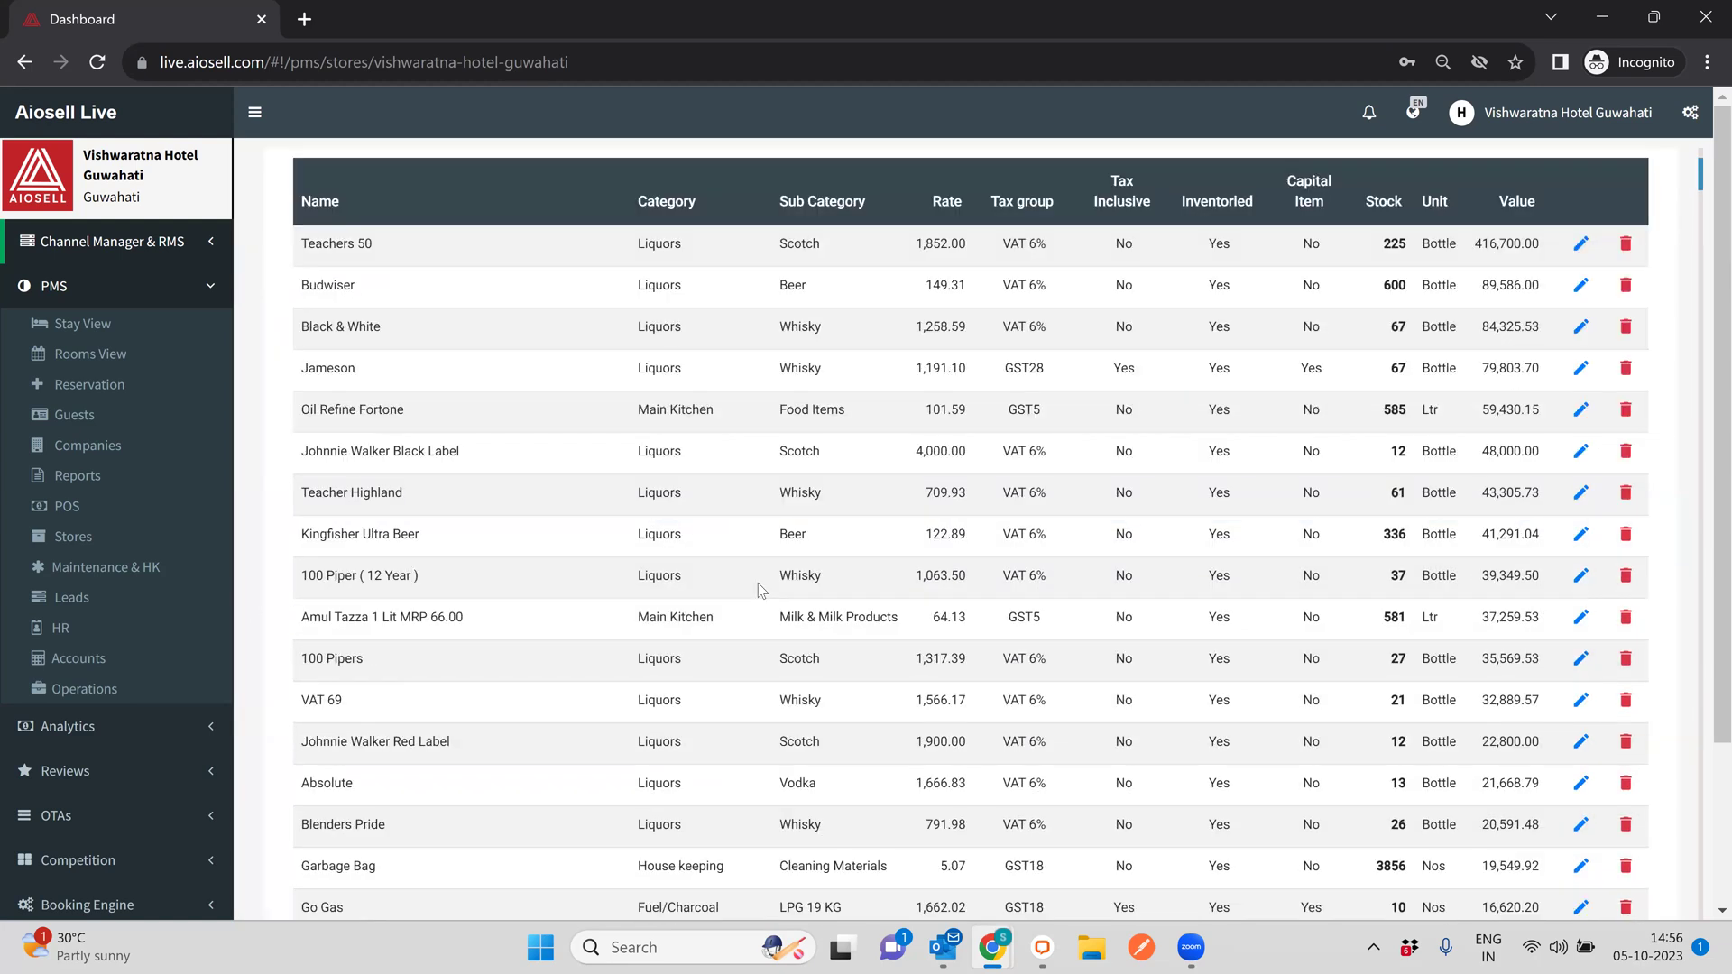
{"action": "scroll", "coordinate": [794, 546], "scroll_direction": "up", "scroll_amount": 13}
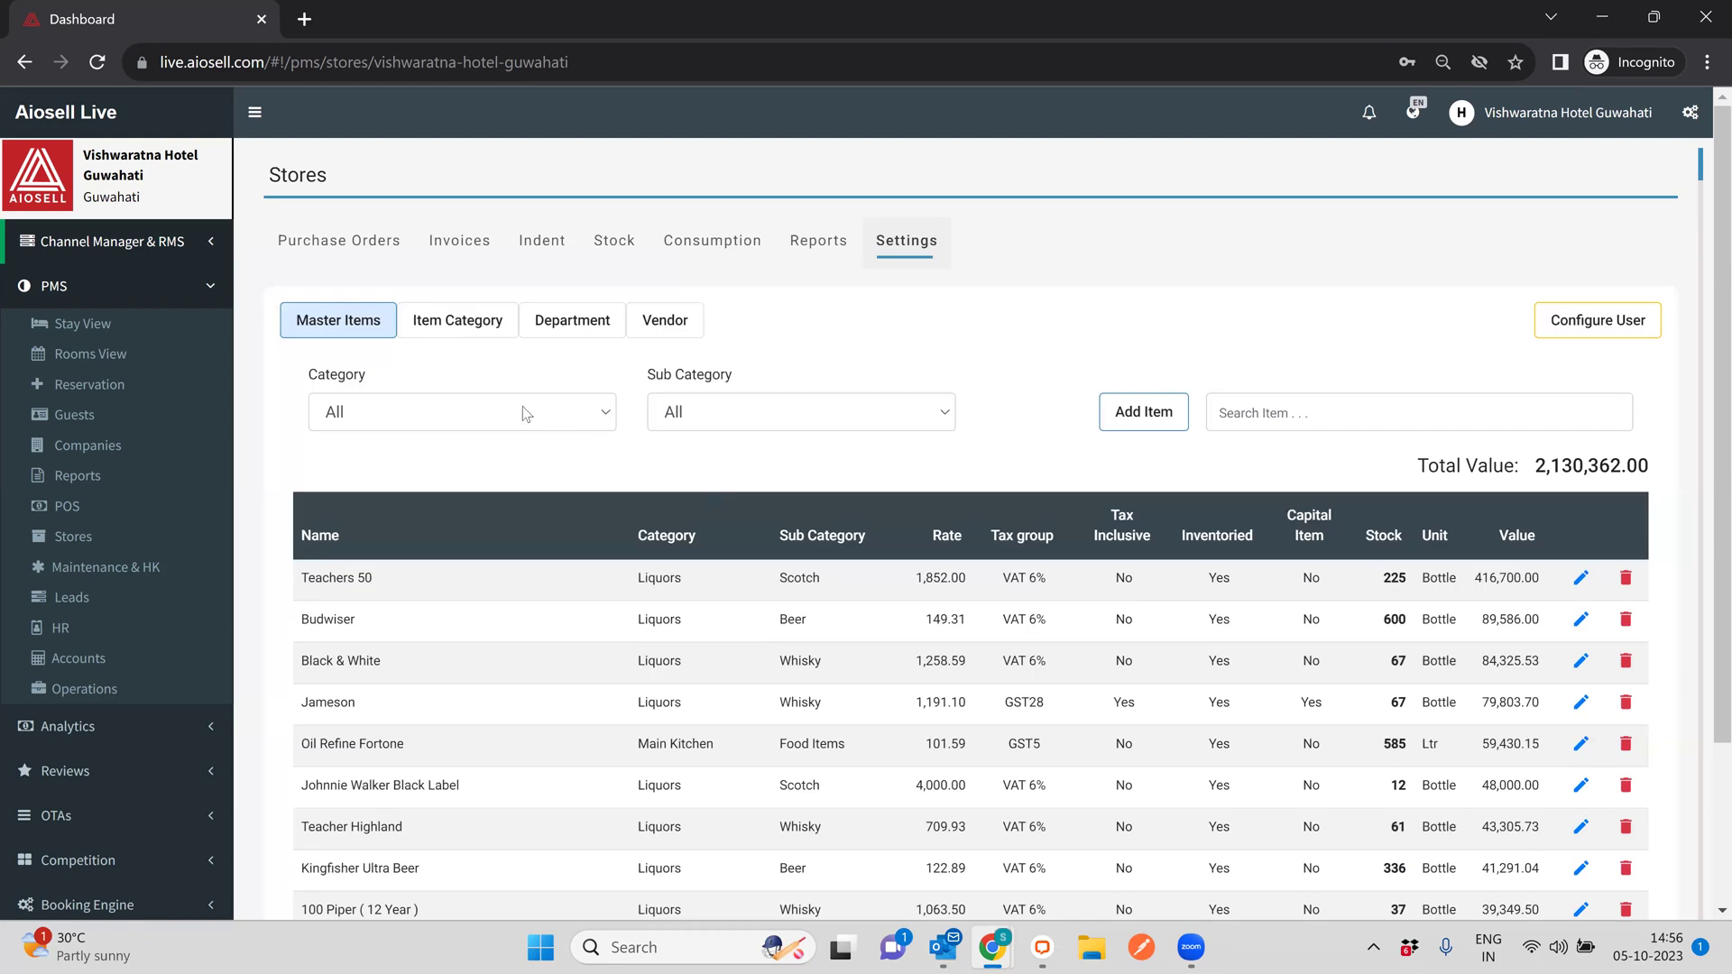
{"action": "left_click", "coordinate": [438, 409]}
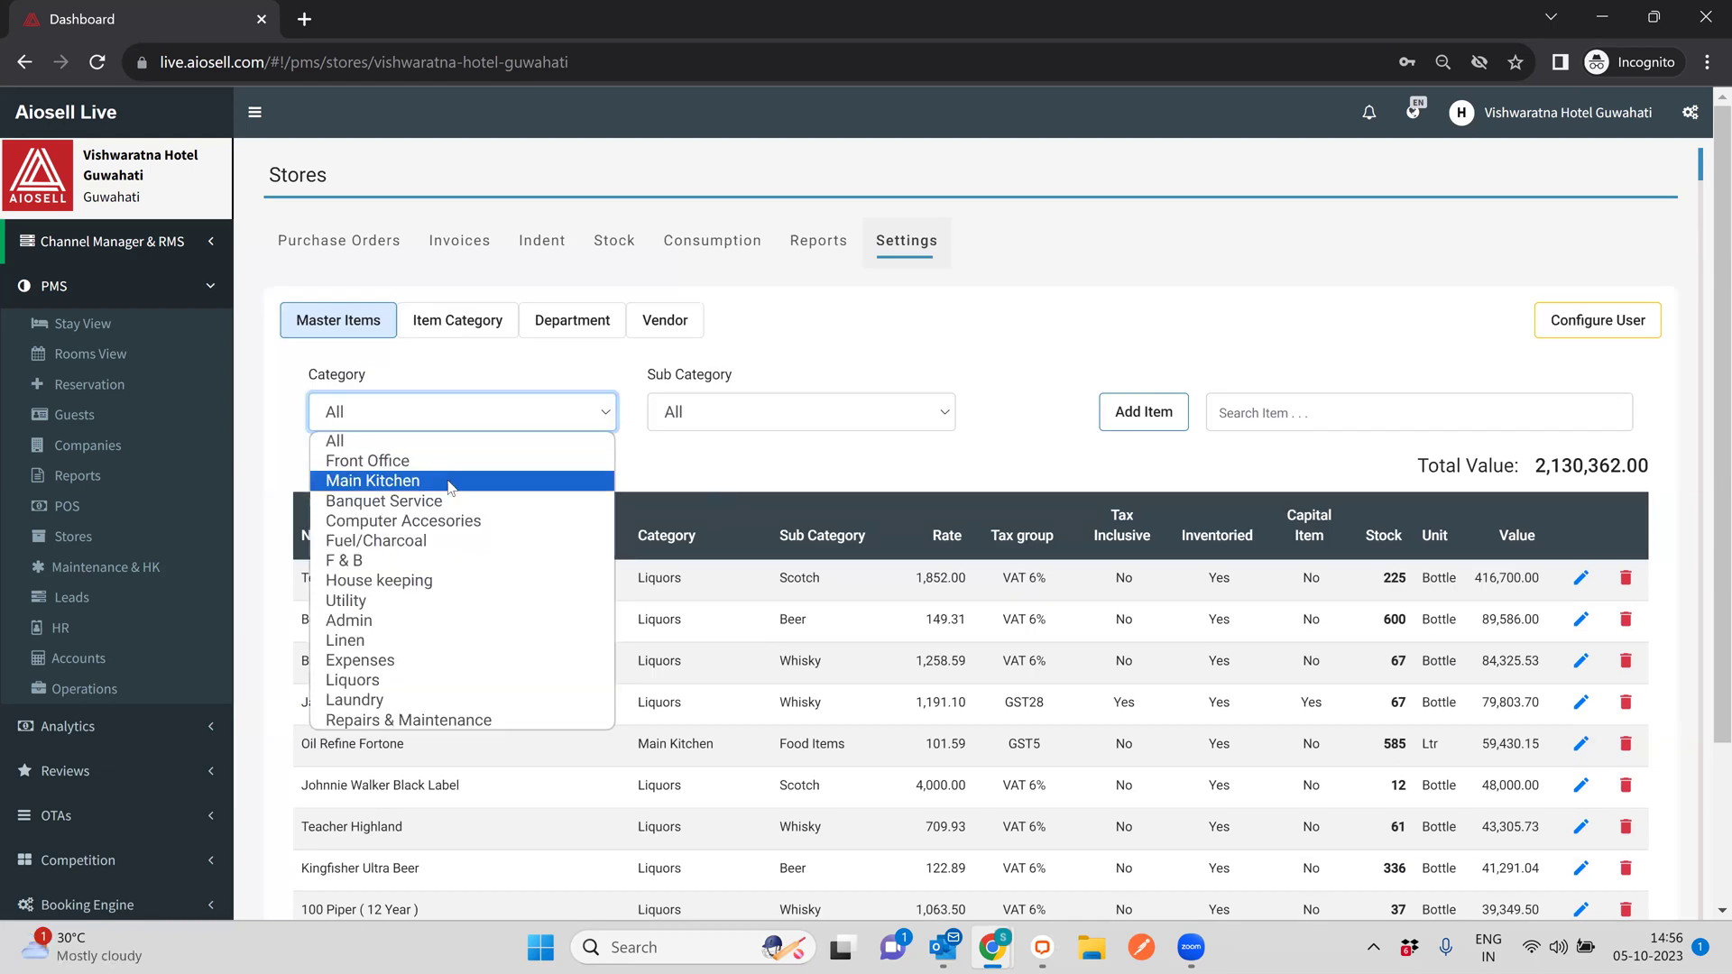
{"action": "left_click", "coordinate": [645, 587]}
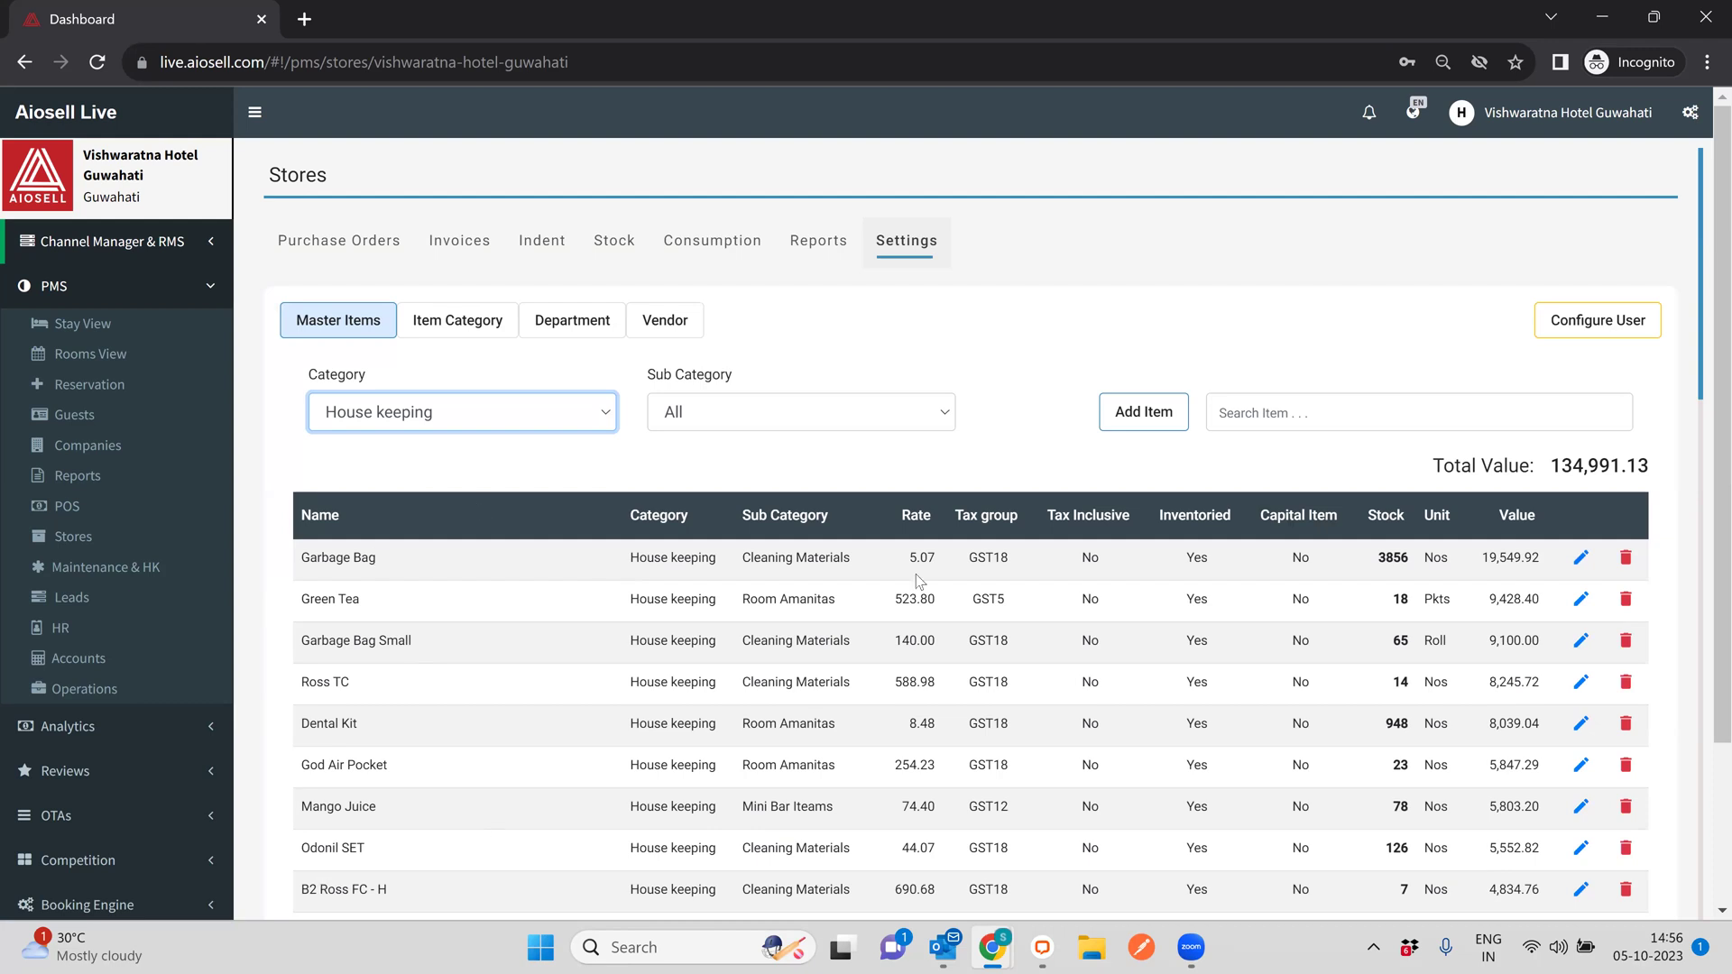
{"action": "double_click", "coordinate": [1393, 558]}
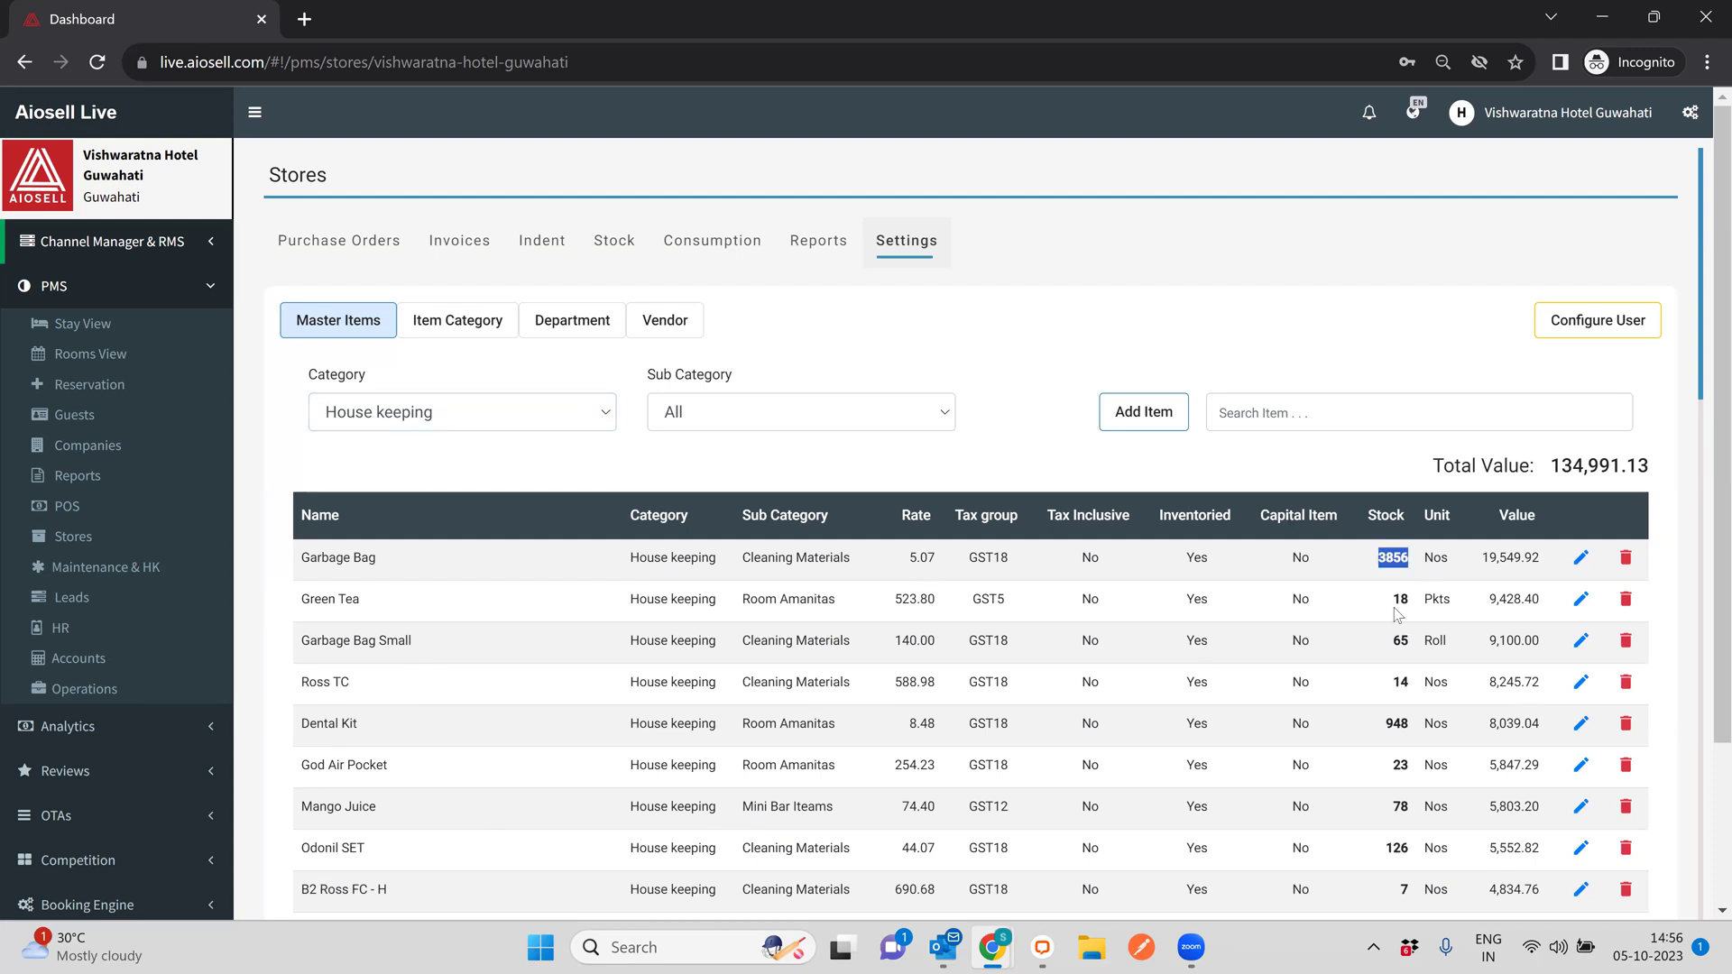
{"action": "double_click", "coordinate": [1398, 599]}
{"action": "left_click", "coordinate": [1506, 599]}
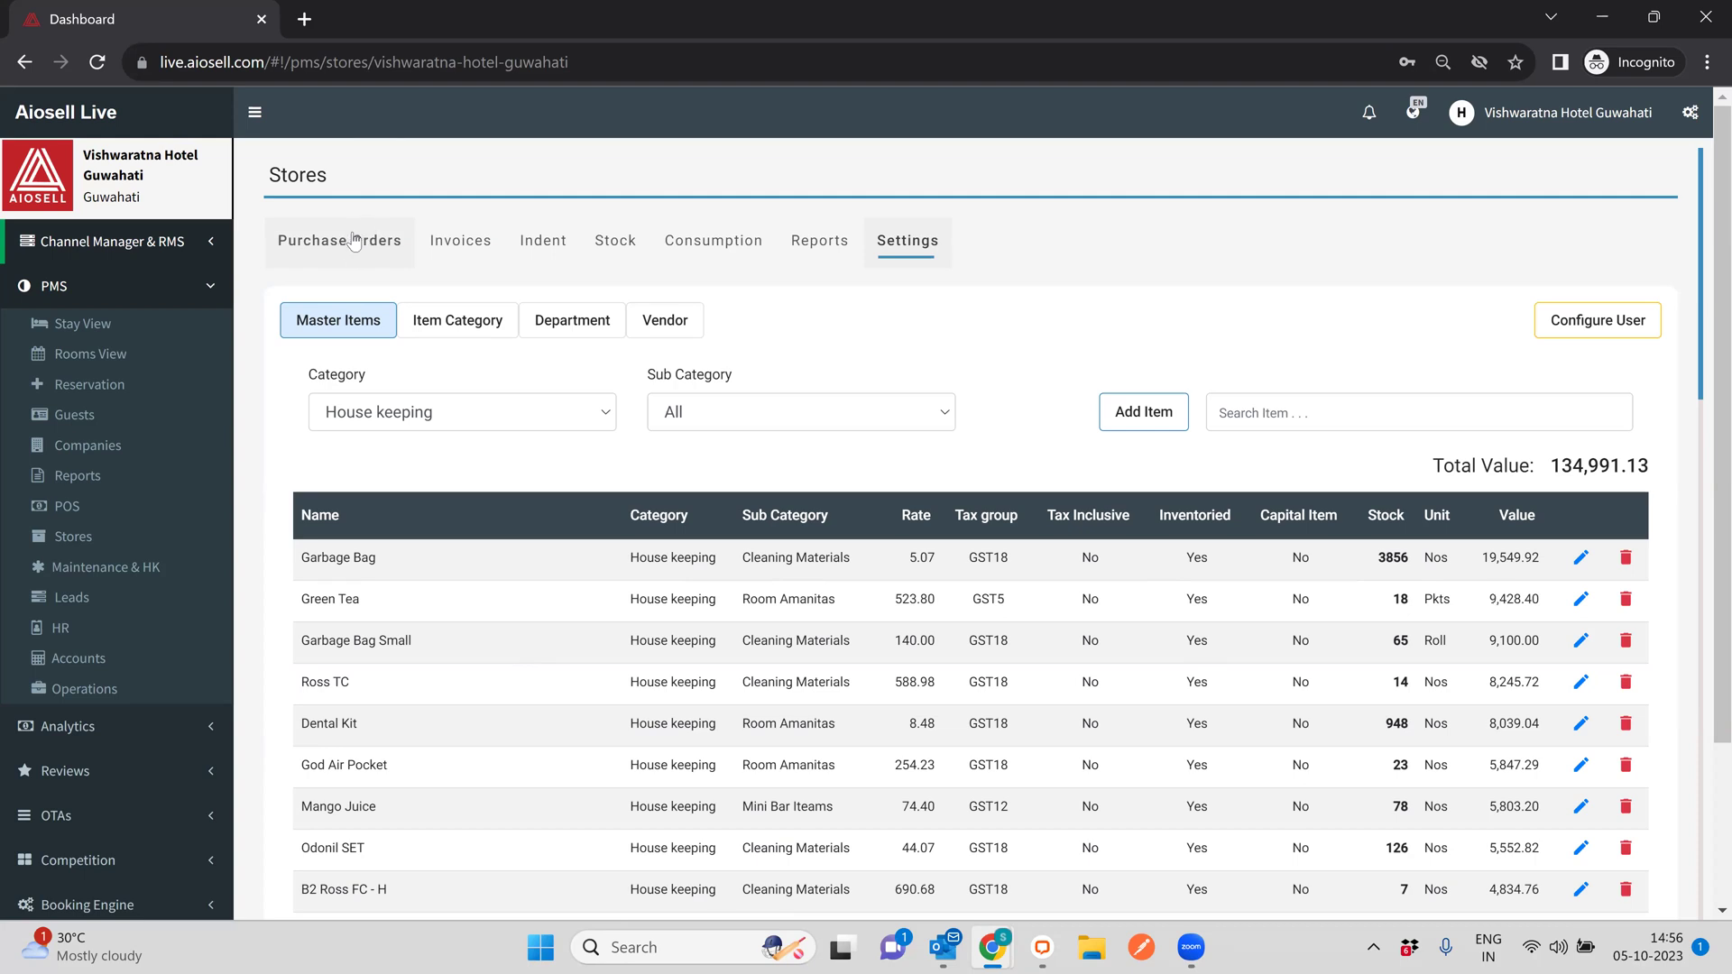
Look over the Purchase Orders and Invoices lists, ending on Purchase Orders.
{"action": "left_click", "coordinate": [359, 241]}
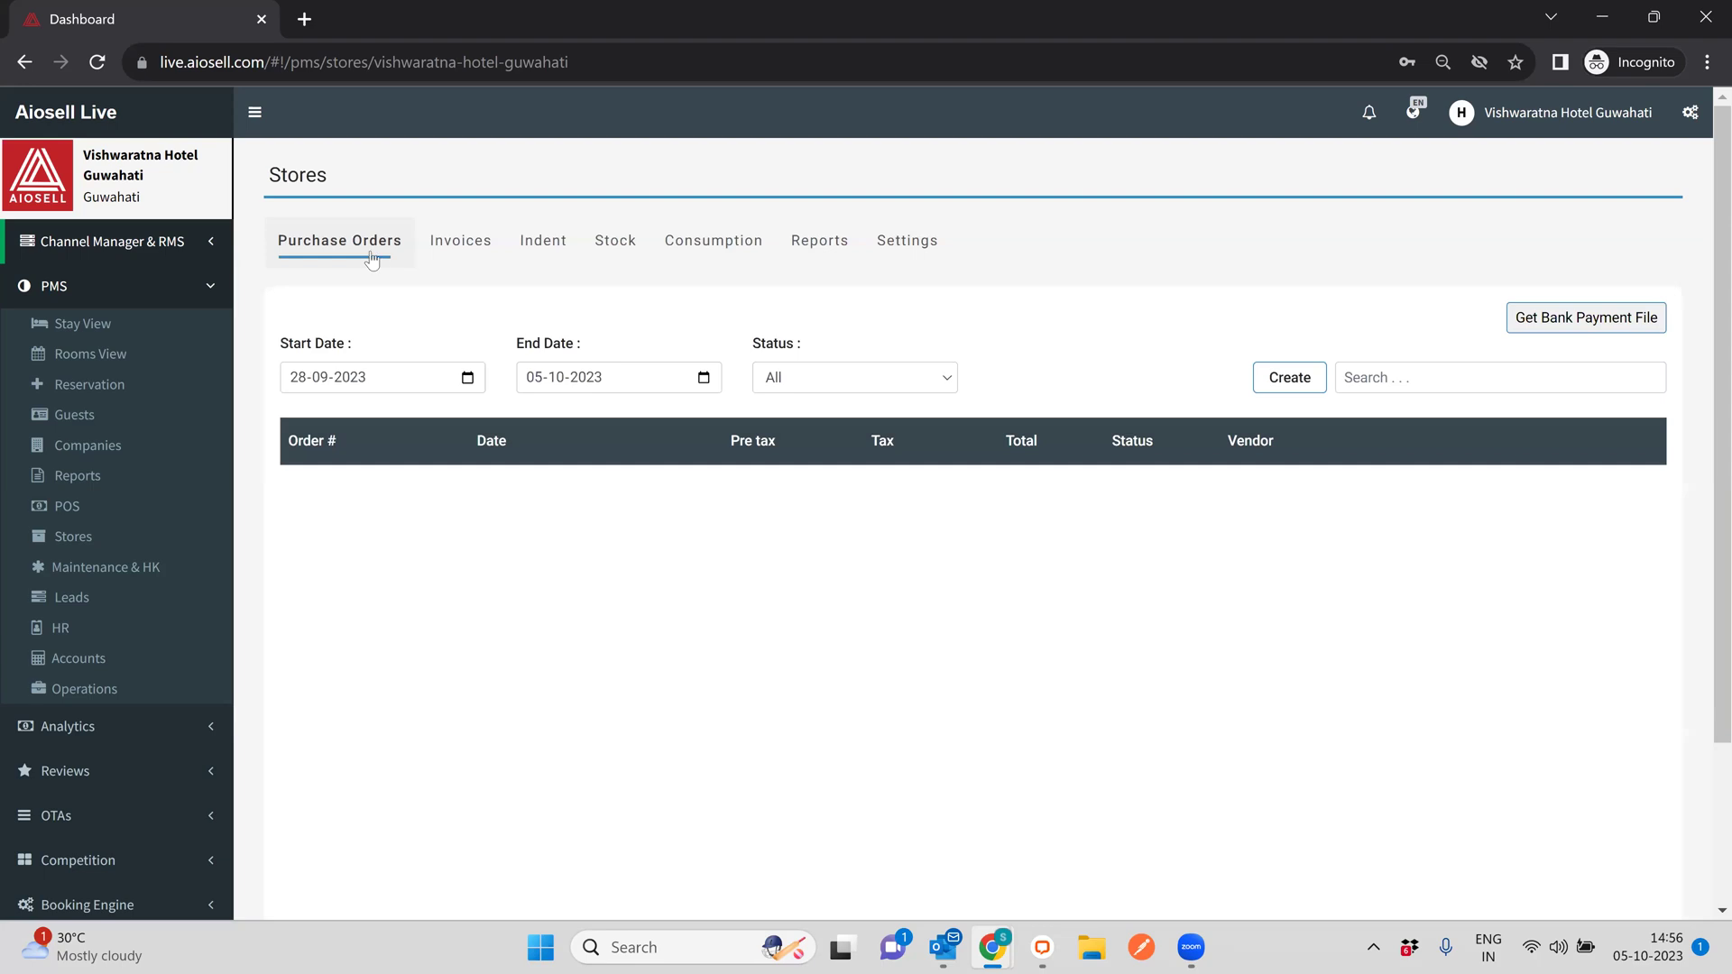
{"action": "left_click", "coordinate": [496, 259]}
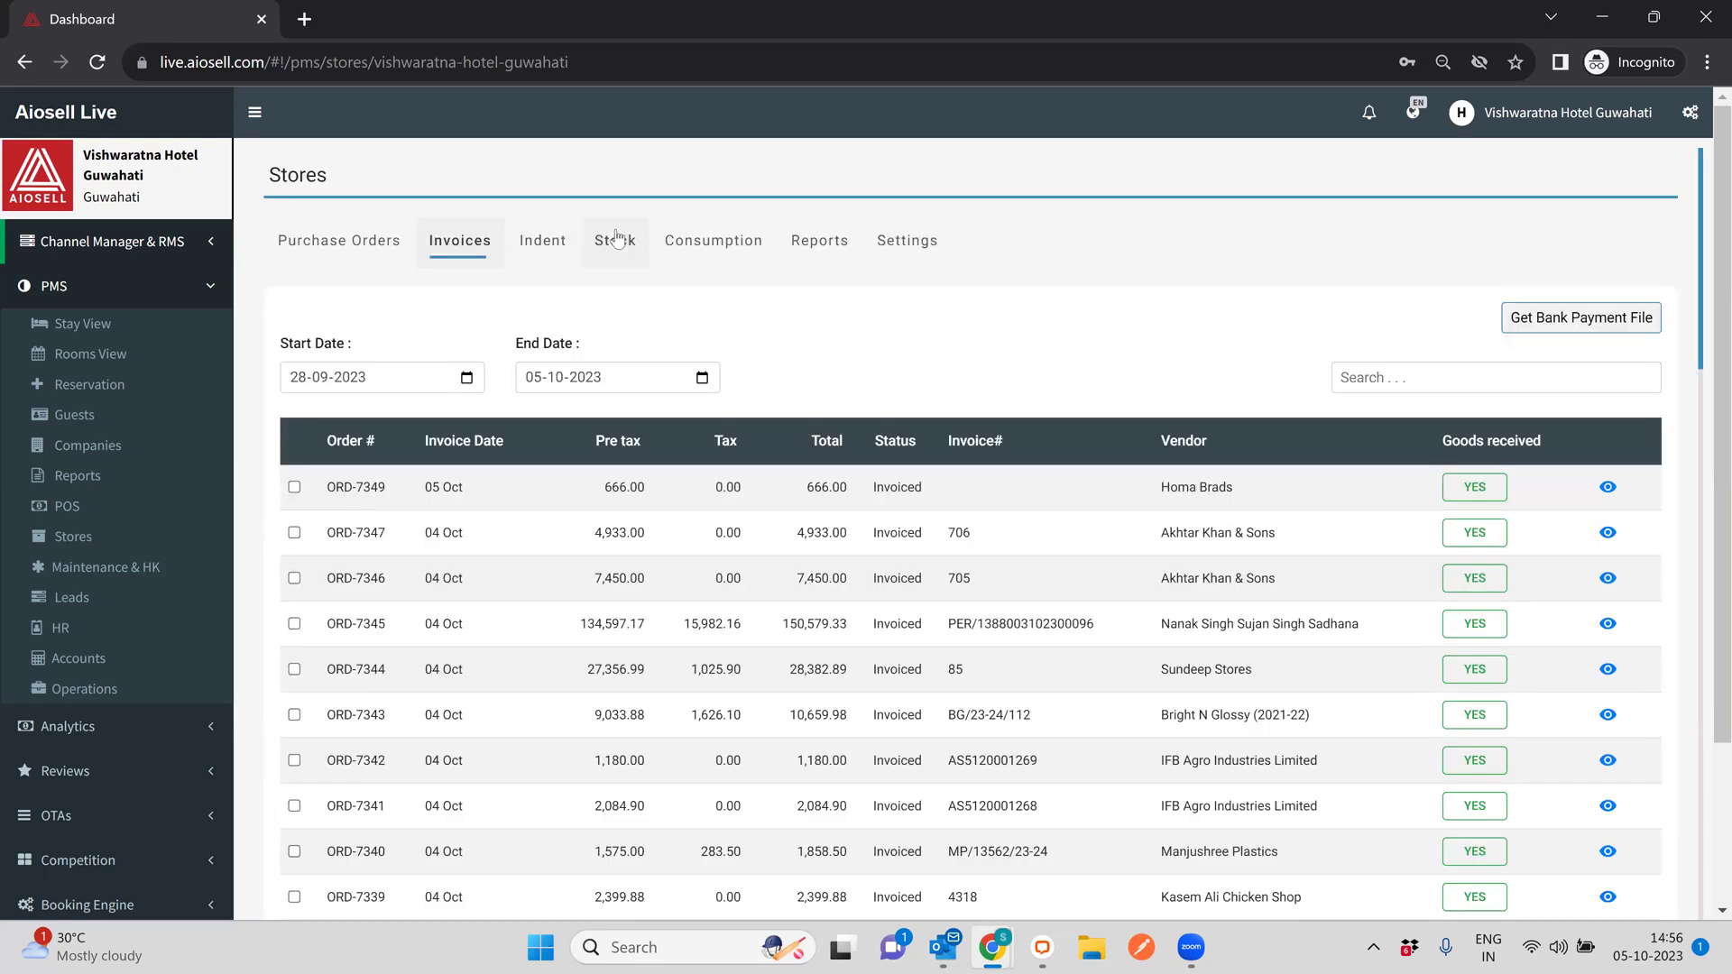
{"action": "left_click", "coordinate": [820, 240]}
{"action": "left_click", "coordinate": [311, 257]}
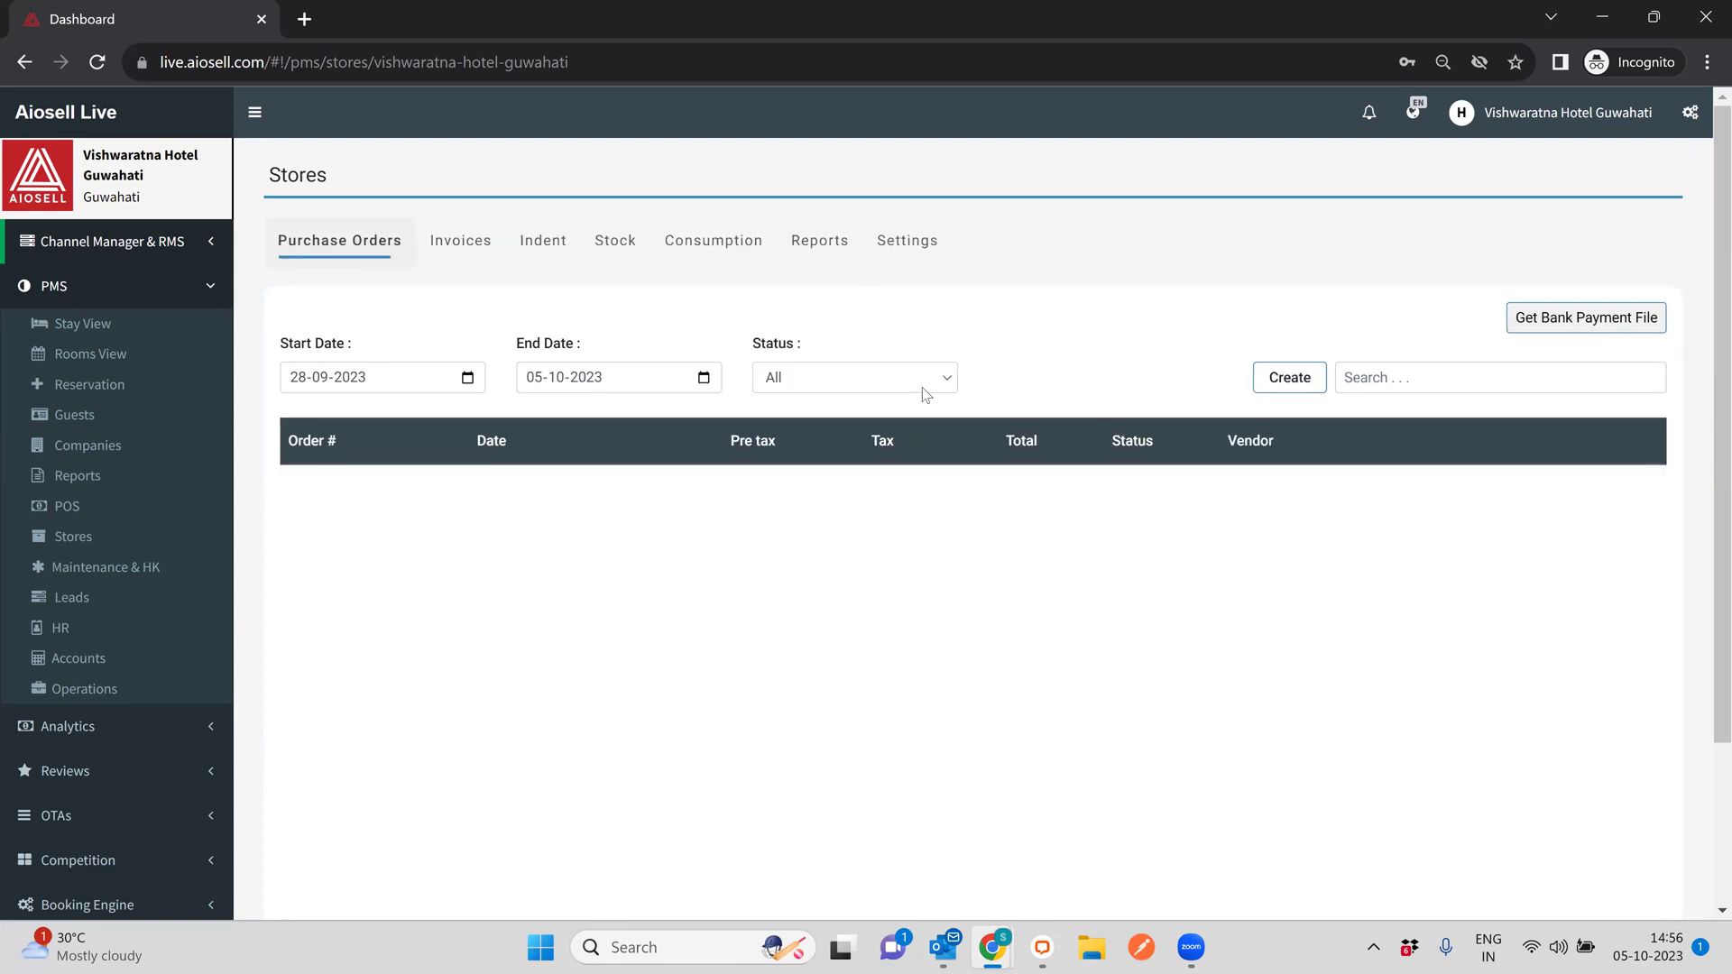
Start a purchase order from Abhijit International for 10 Ballantines.
{"action": "left_click", "coordinate": [1269, 388]}
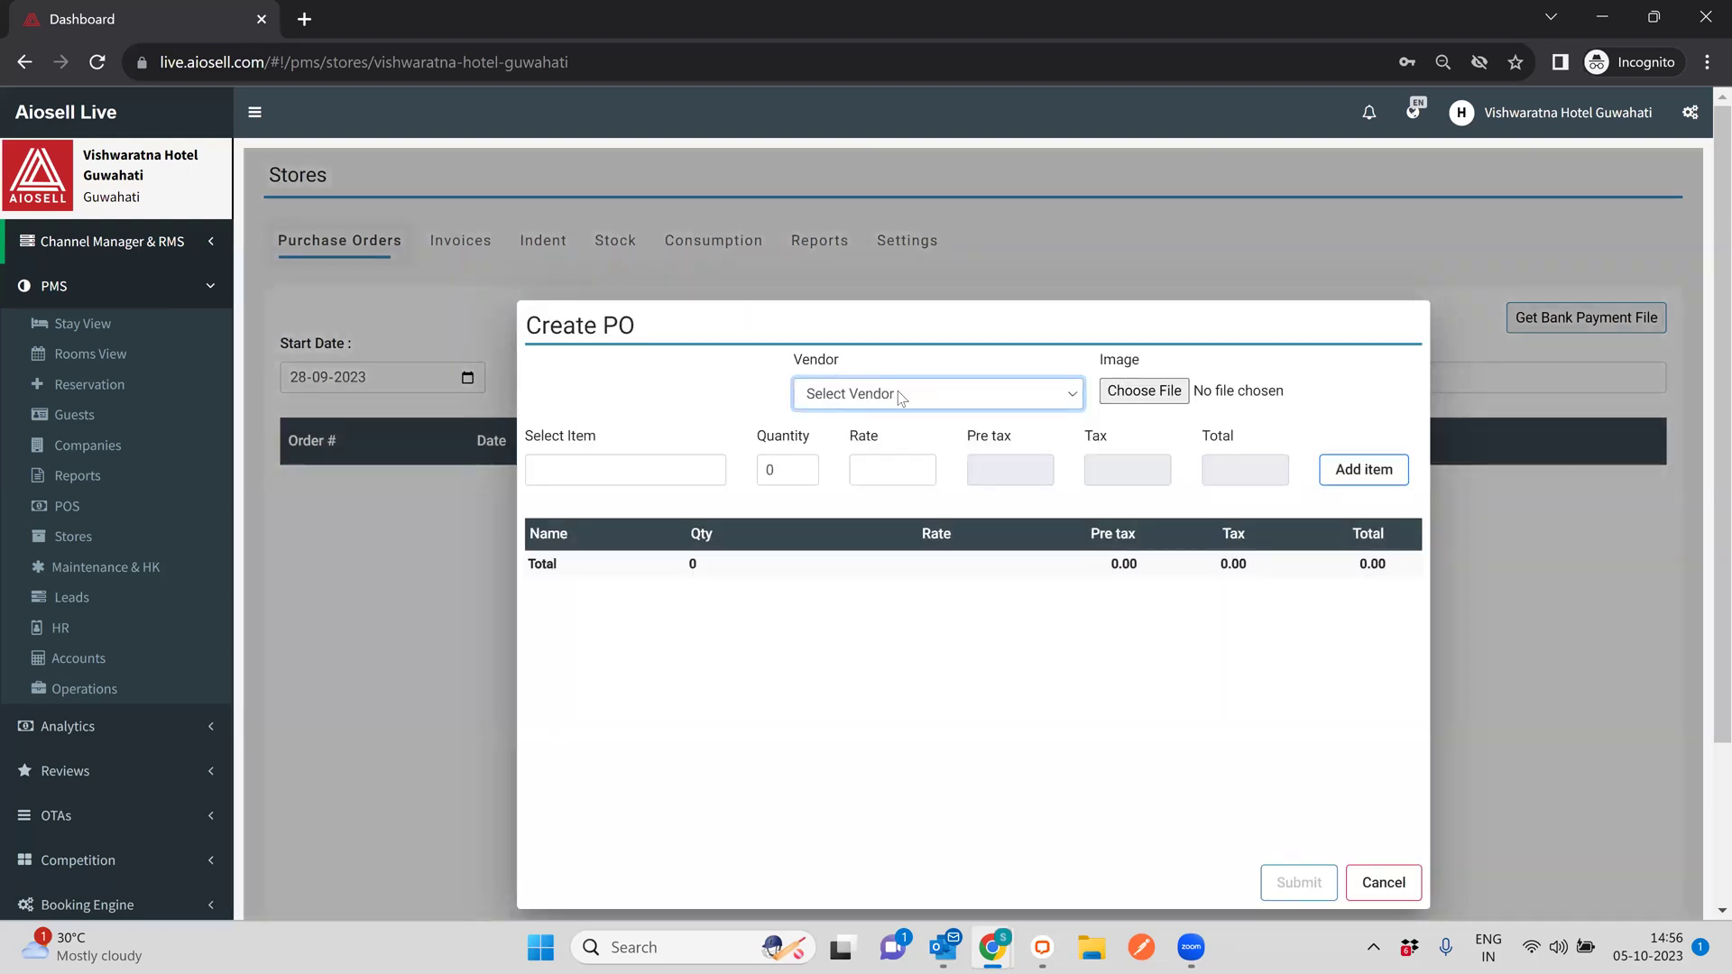
{"action": "left_click", "coordinate": [900, 397]}
{"action": "left_click", "coordinate": [897, 472]}
{"action": "left_click", "coordinate": [576, 470]}
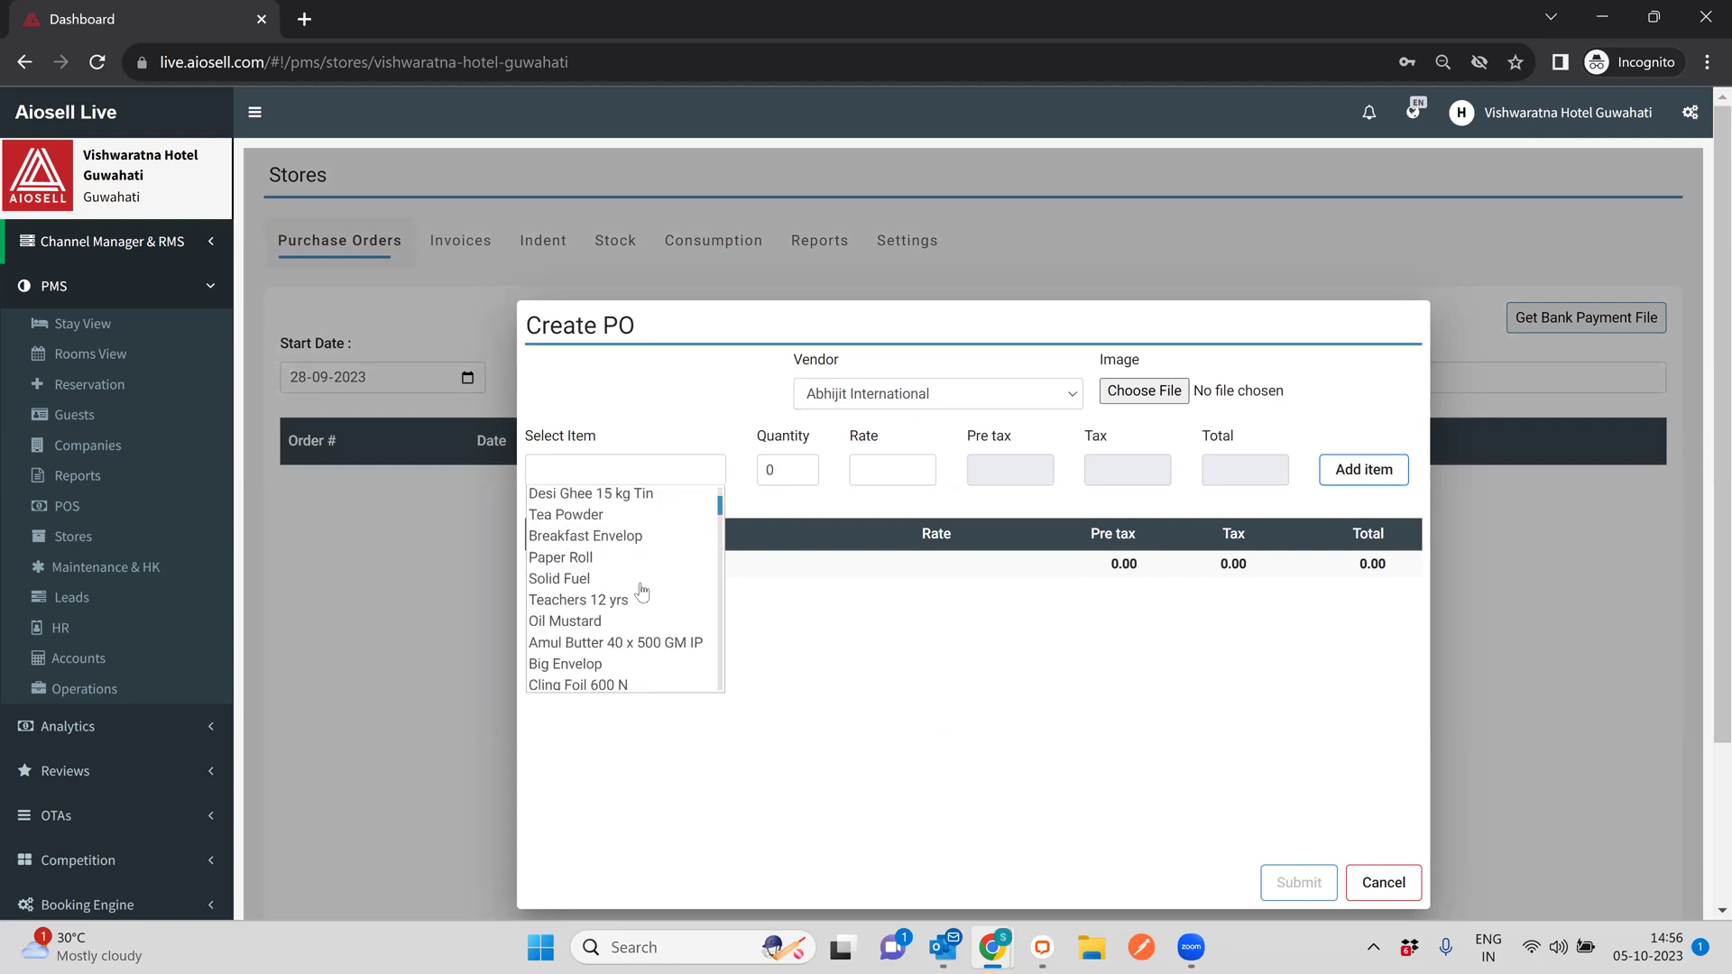
{"action": "scroll", "coordinate": [642, 591], "scroll_direction": "down", "scroll_amount": 5}
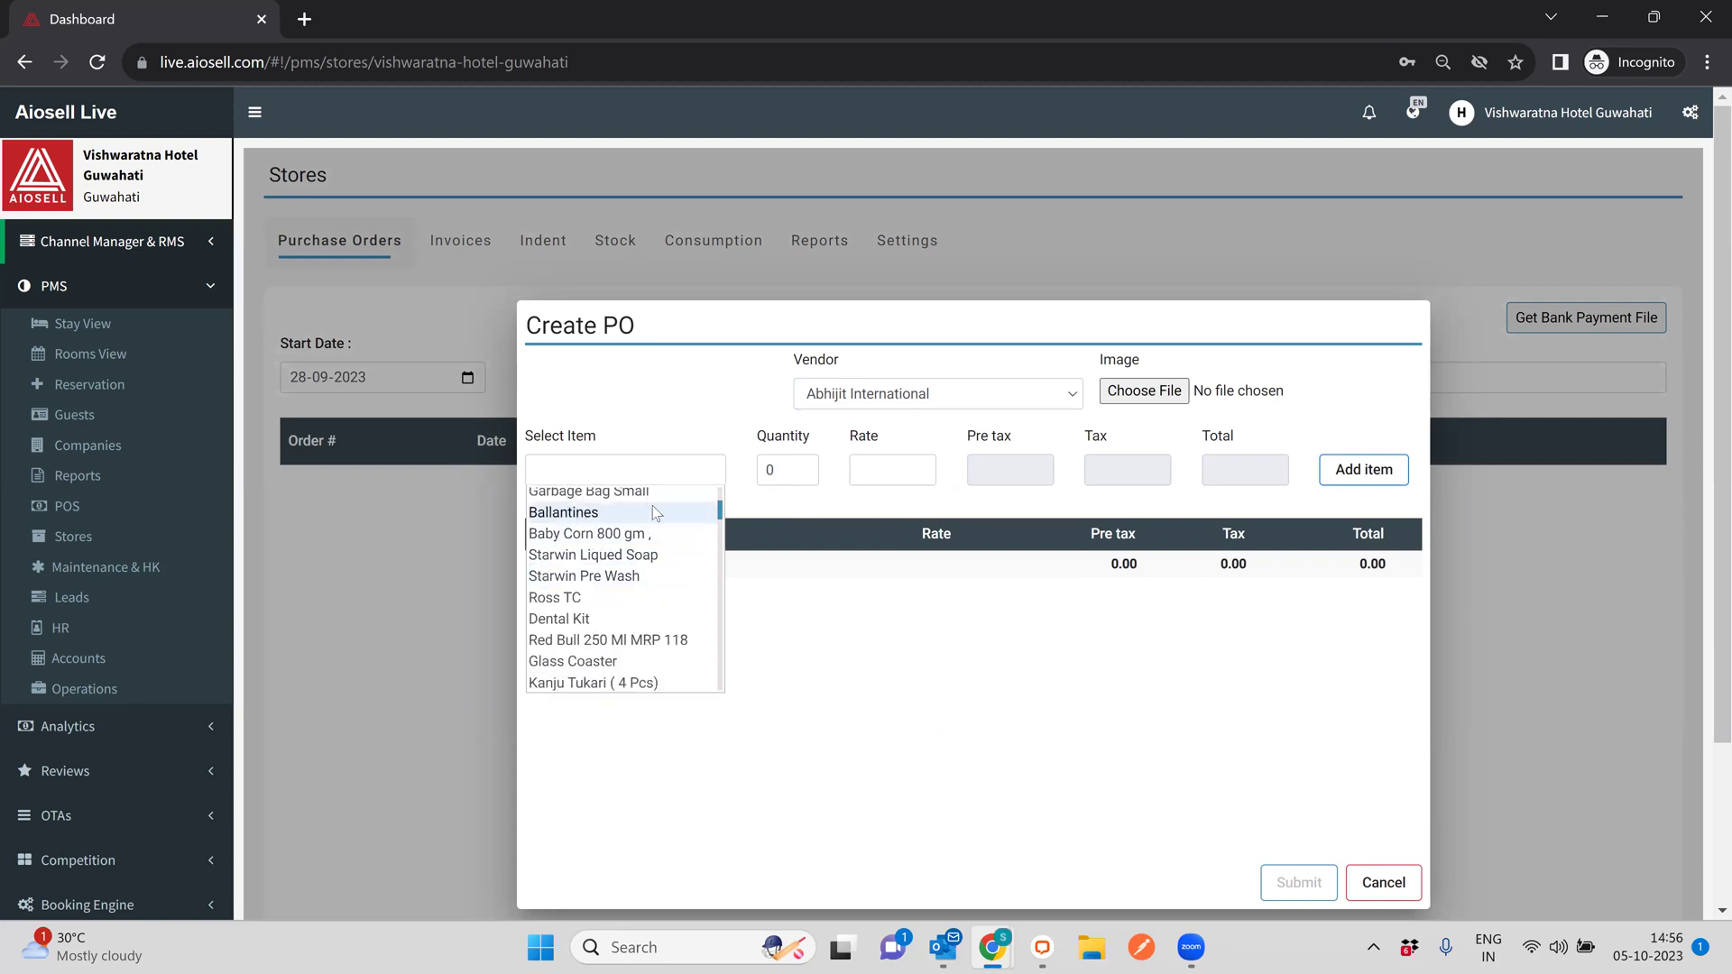
{"action": "left_click", "coordinate": [652, 512]}
{"action": "double_click", "coordinate": [771, 471]}
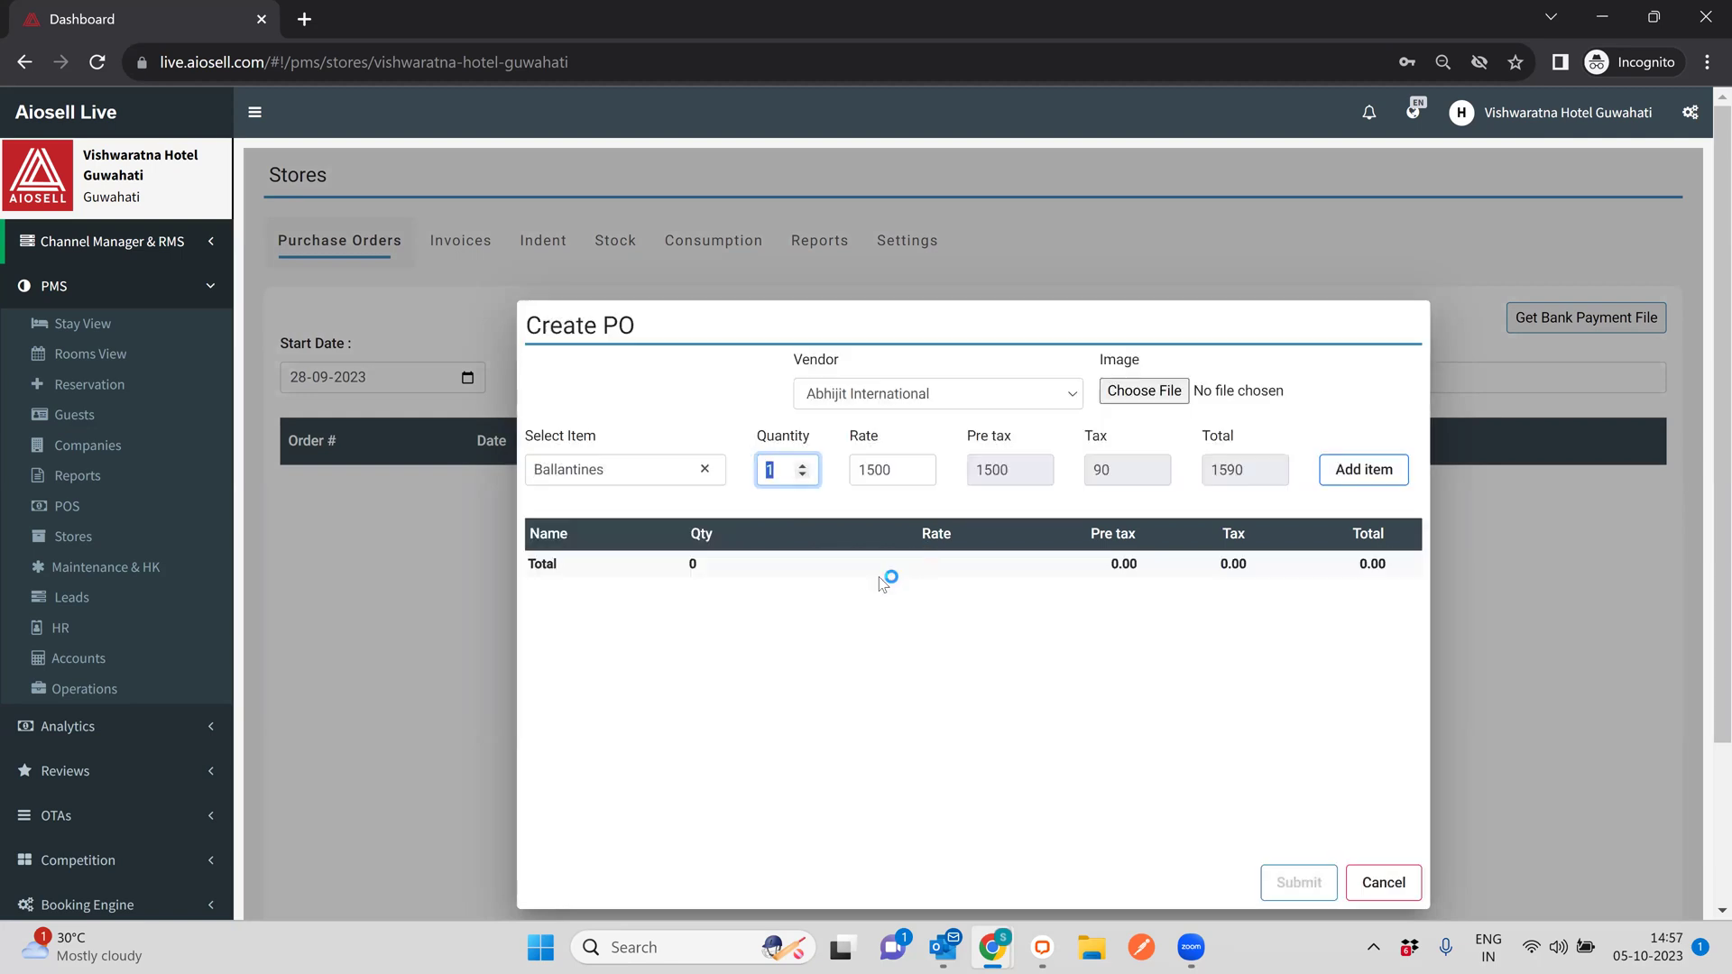
{"action": "type", "text": "10"}
{"action": "left_click", "coordinate": [886, 519]}
Set the Ballantines rate to 1300, add the line, then cancel the draft order.
{"action": "double_click", "coordinate": [868, 471]}
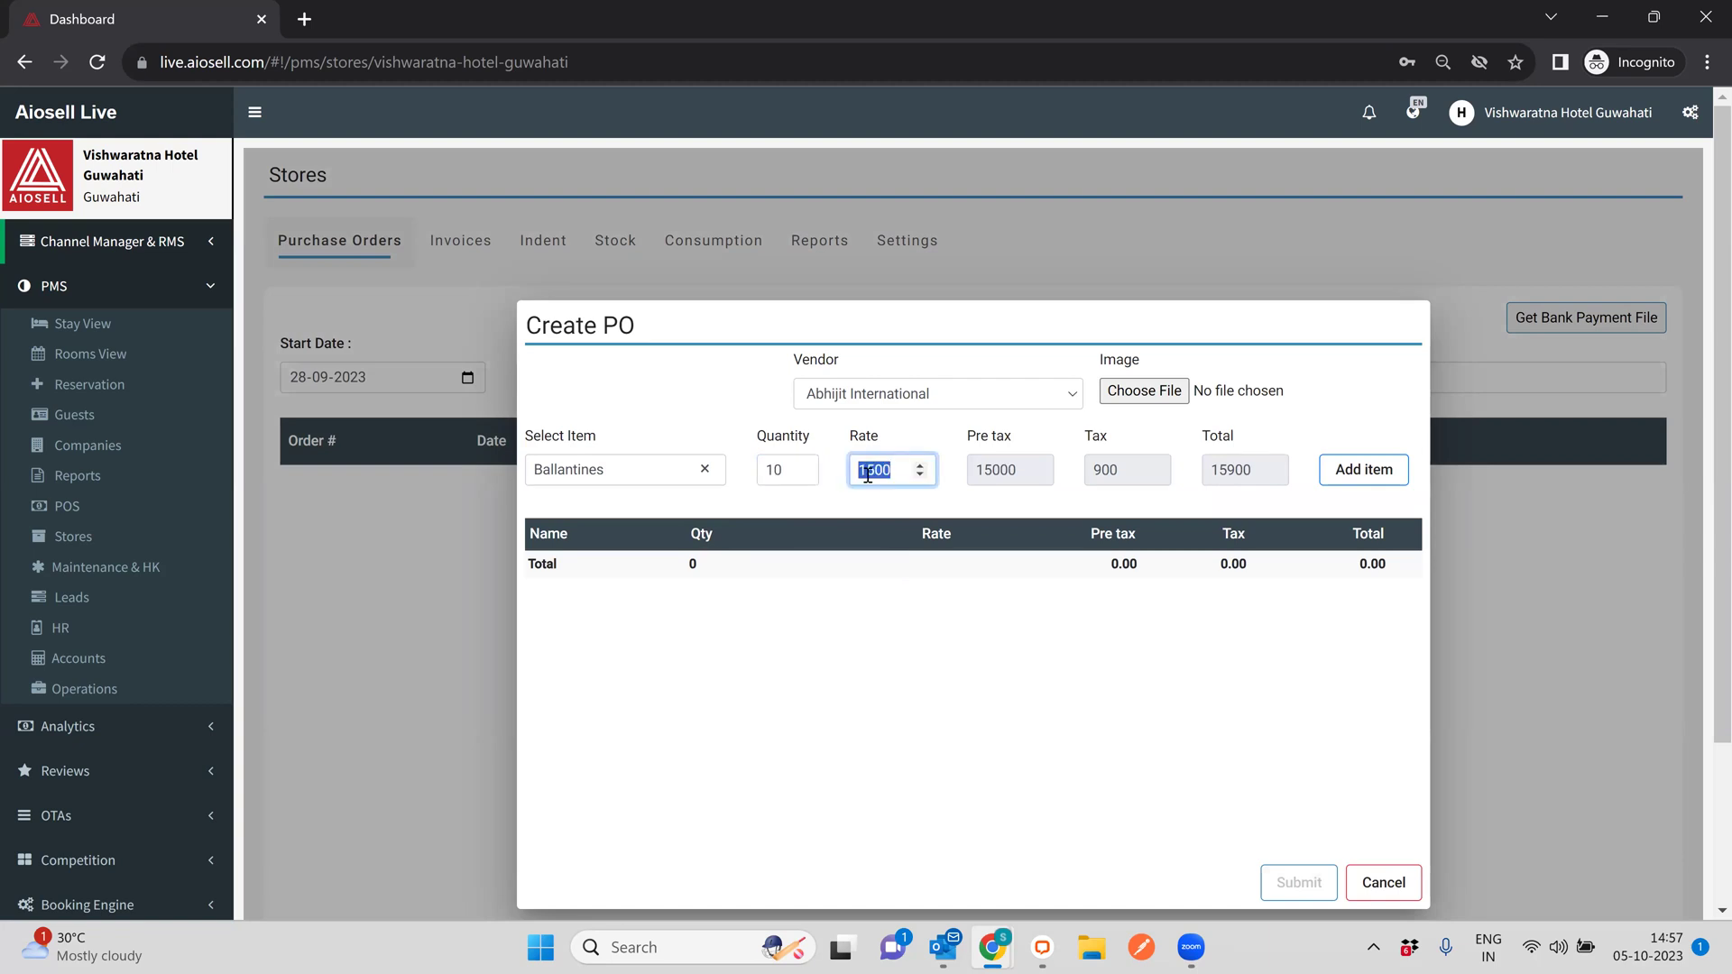
{"action": "type", "text": "1300"}
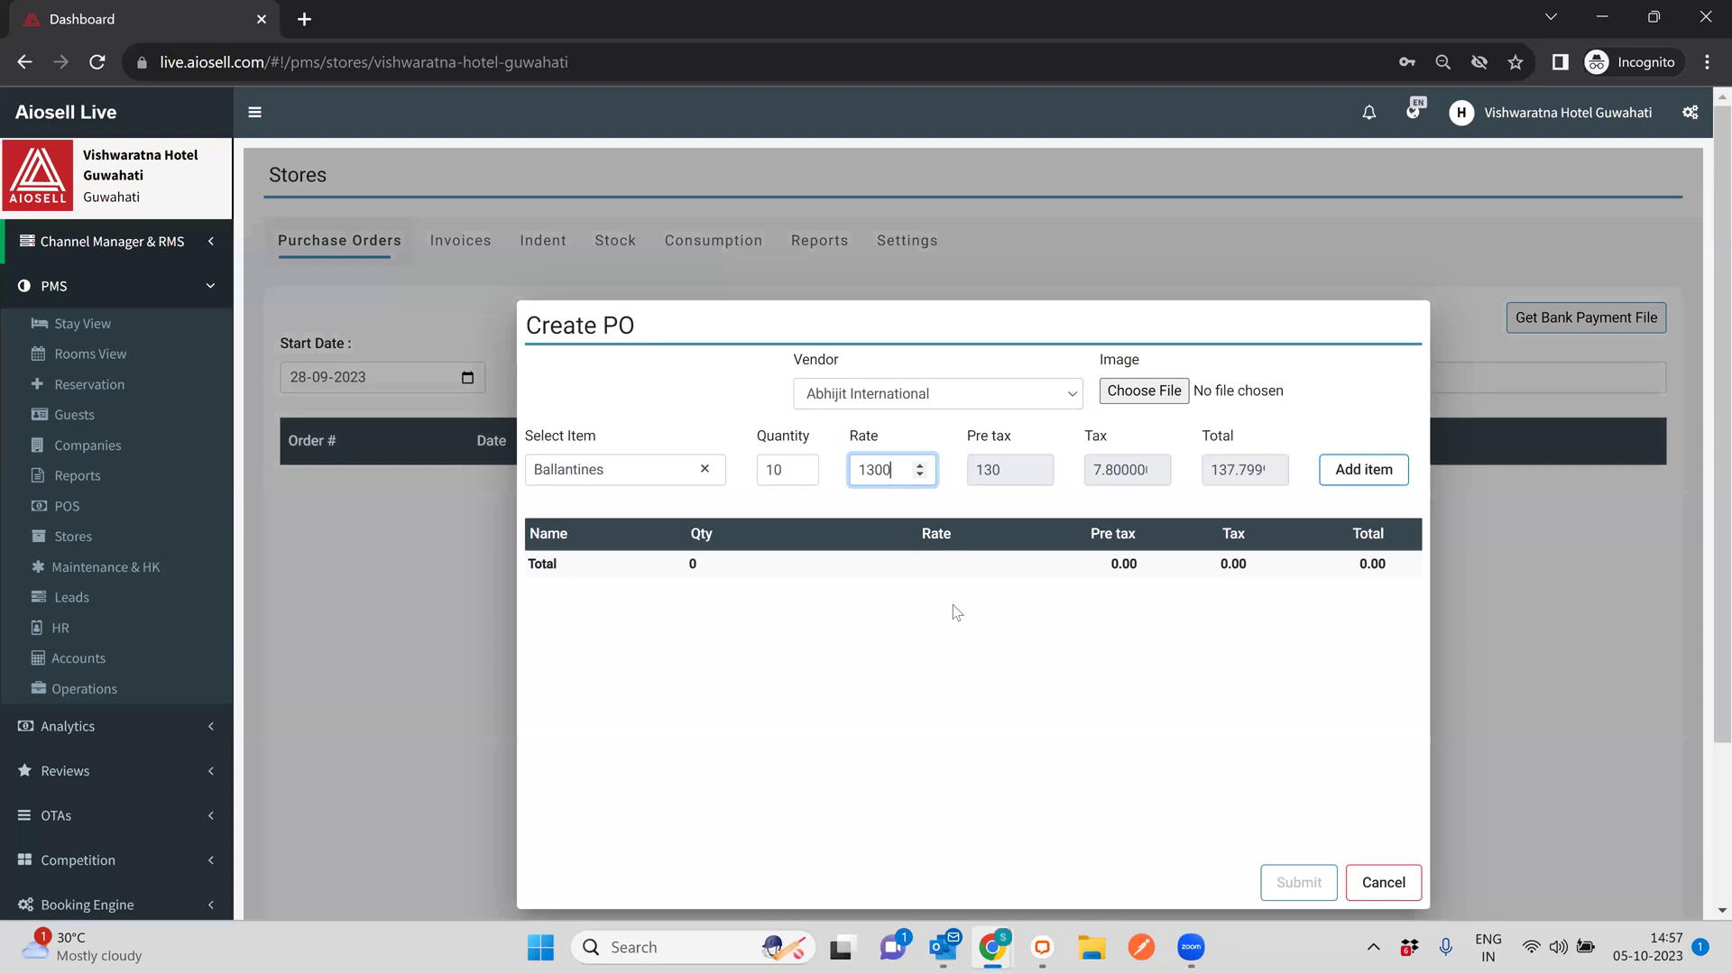
{"action": "key", "text": "Tab"}
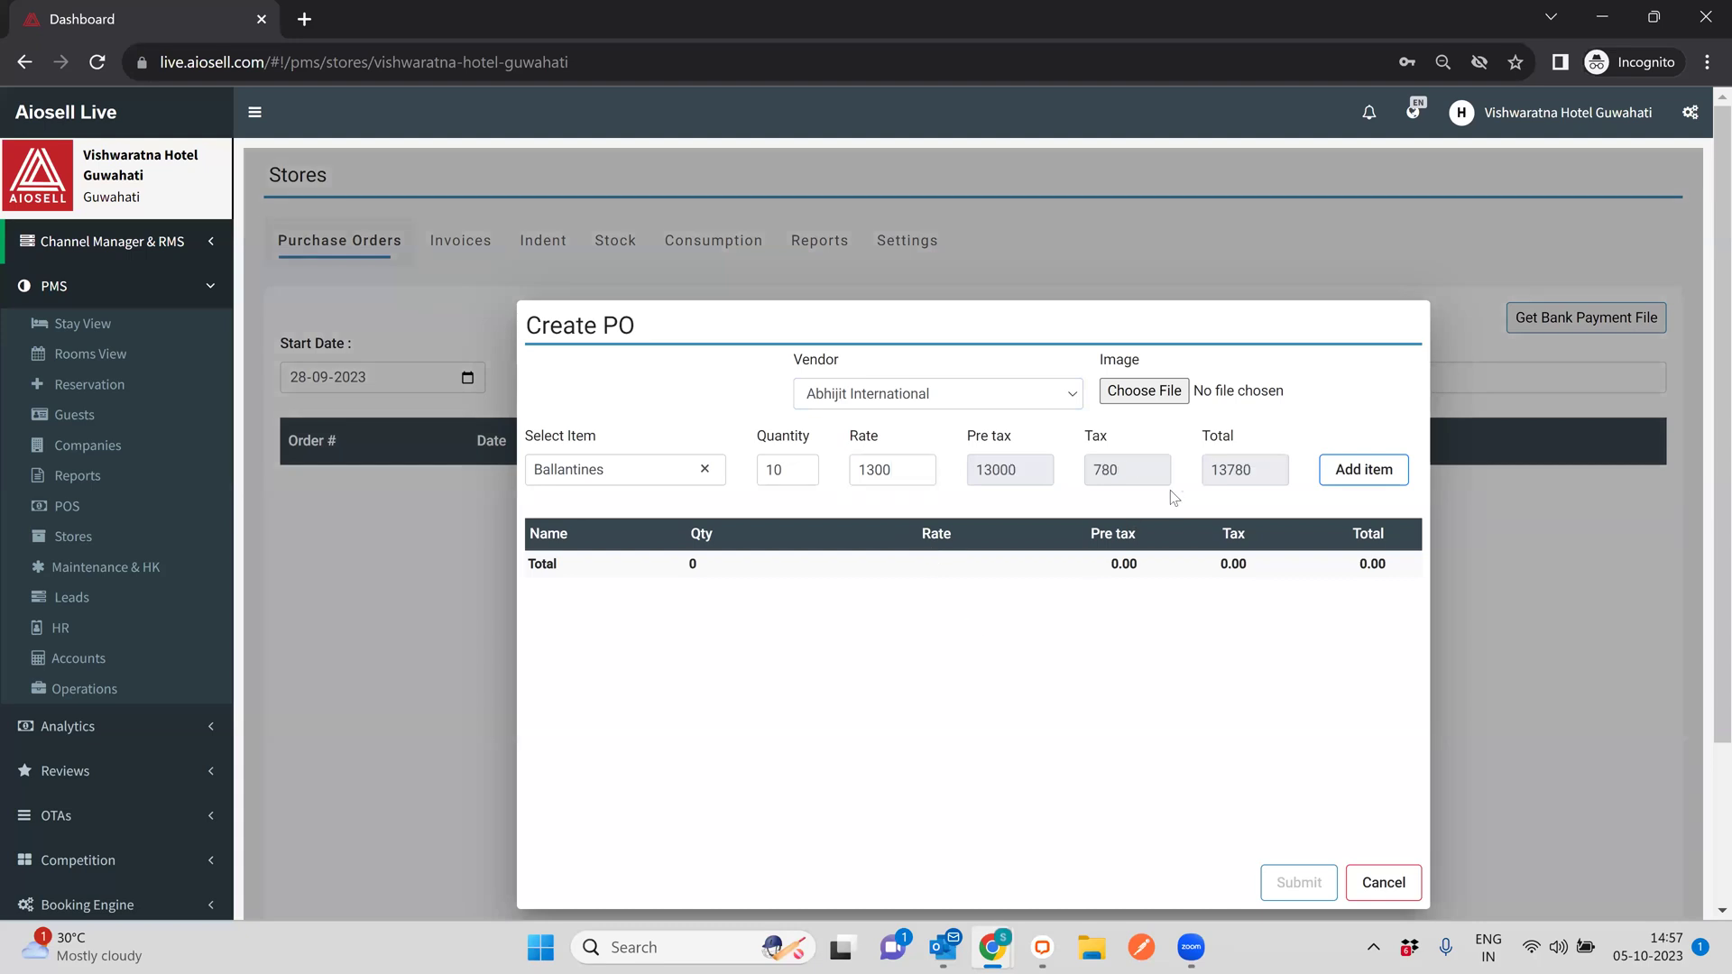
{"action": "left_click", "coordinate": [1349, 473]}
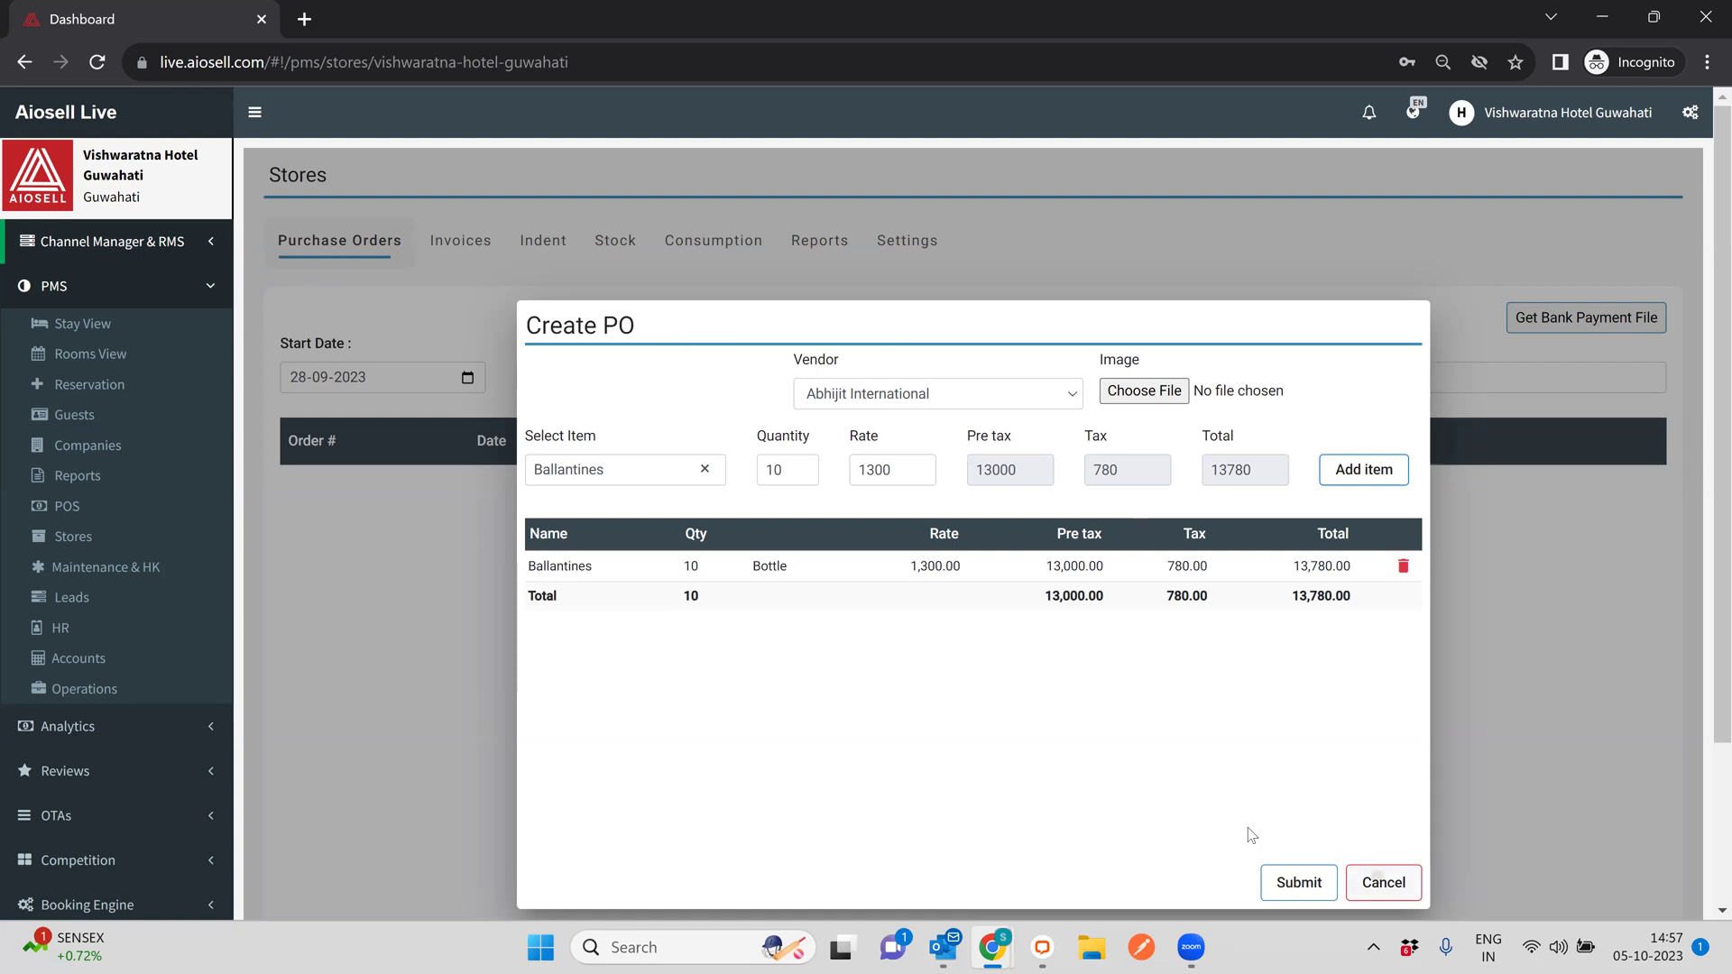
{"action": "left_click", "coordinate": [1383, 882]}
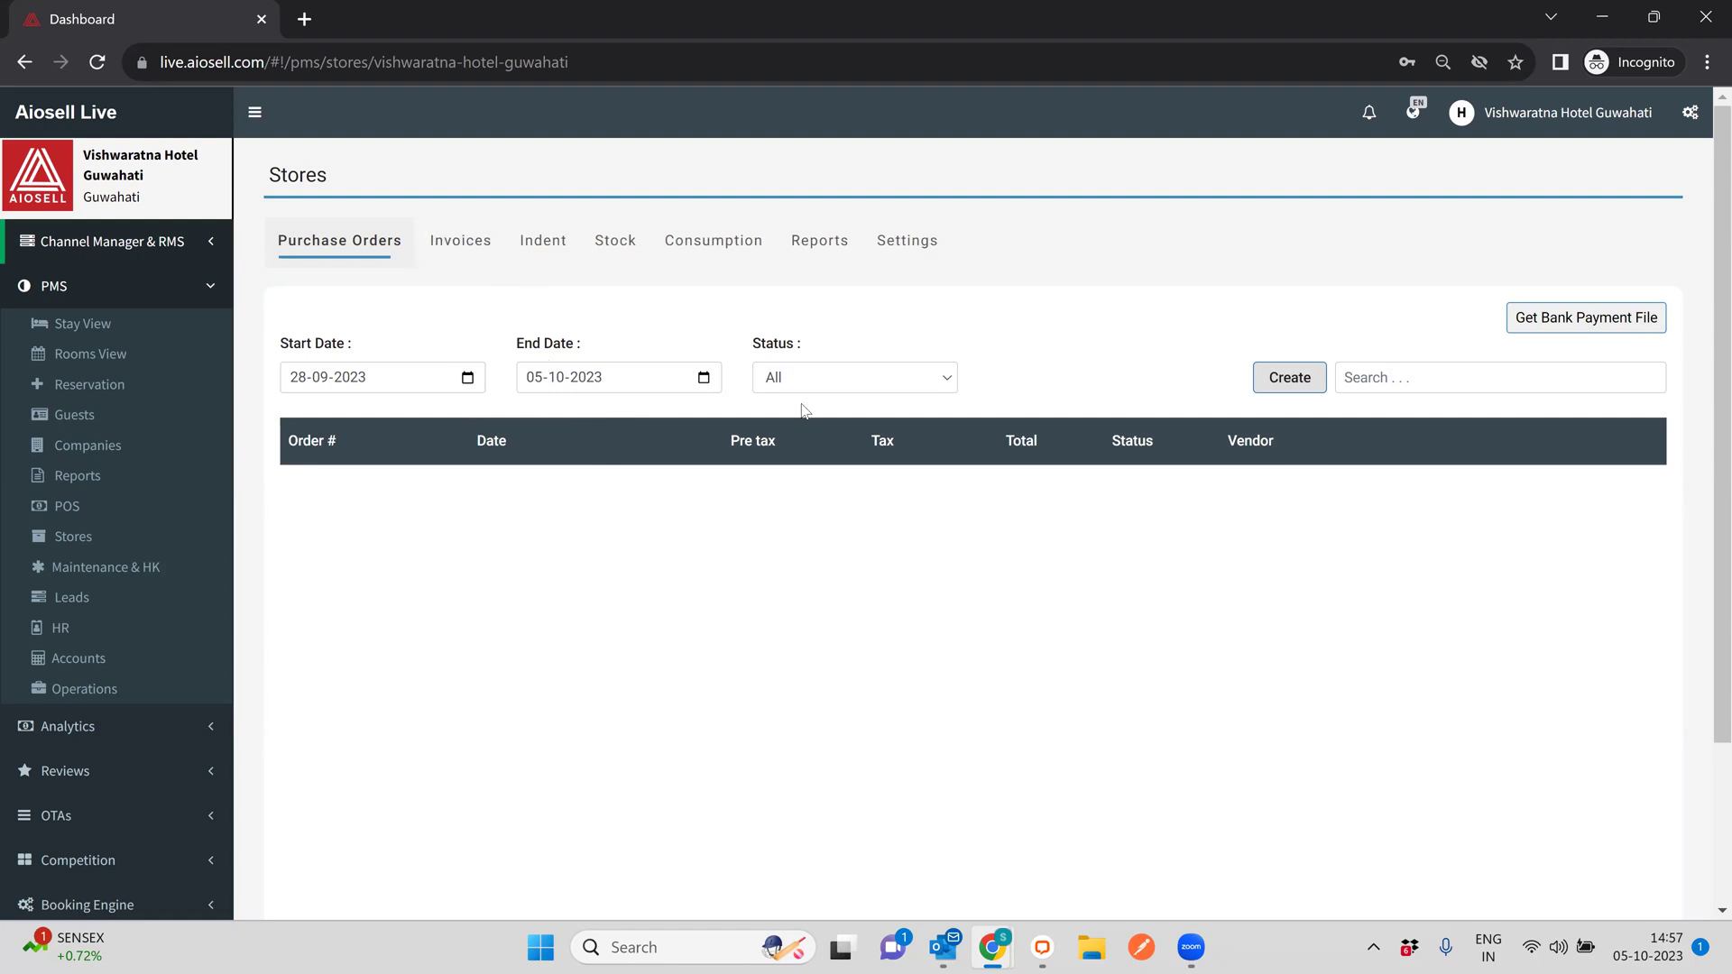
Submit a purchase order from Abhijit International for Teachers 50, then view the Invoices list.
{"action": "left_click", "coordinate": [1281, 370]}
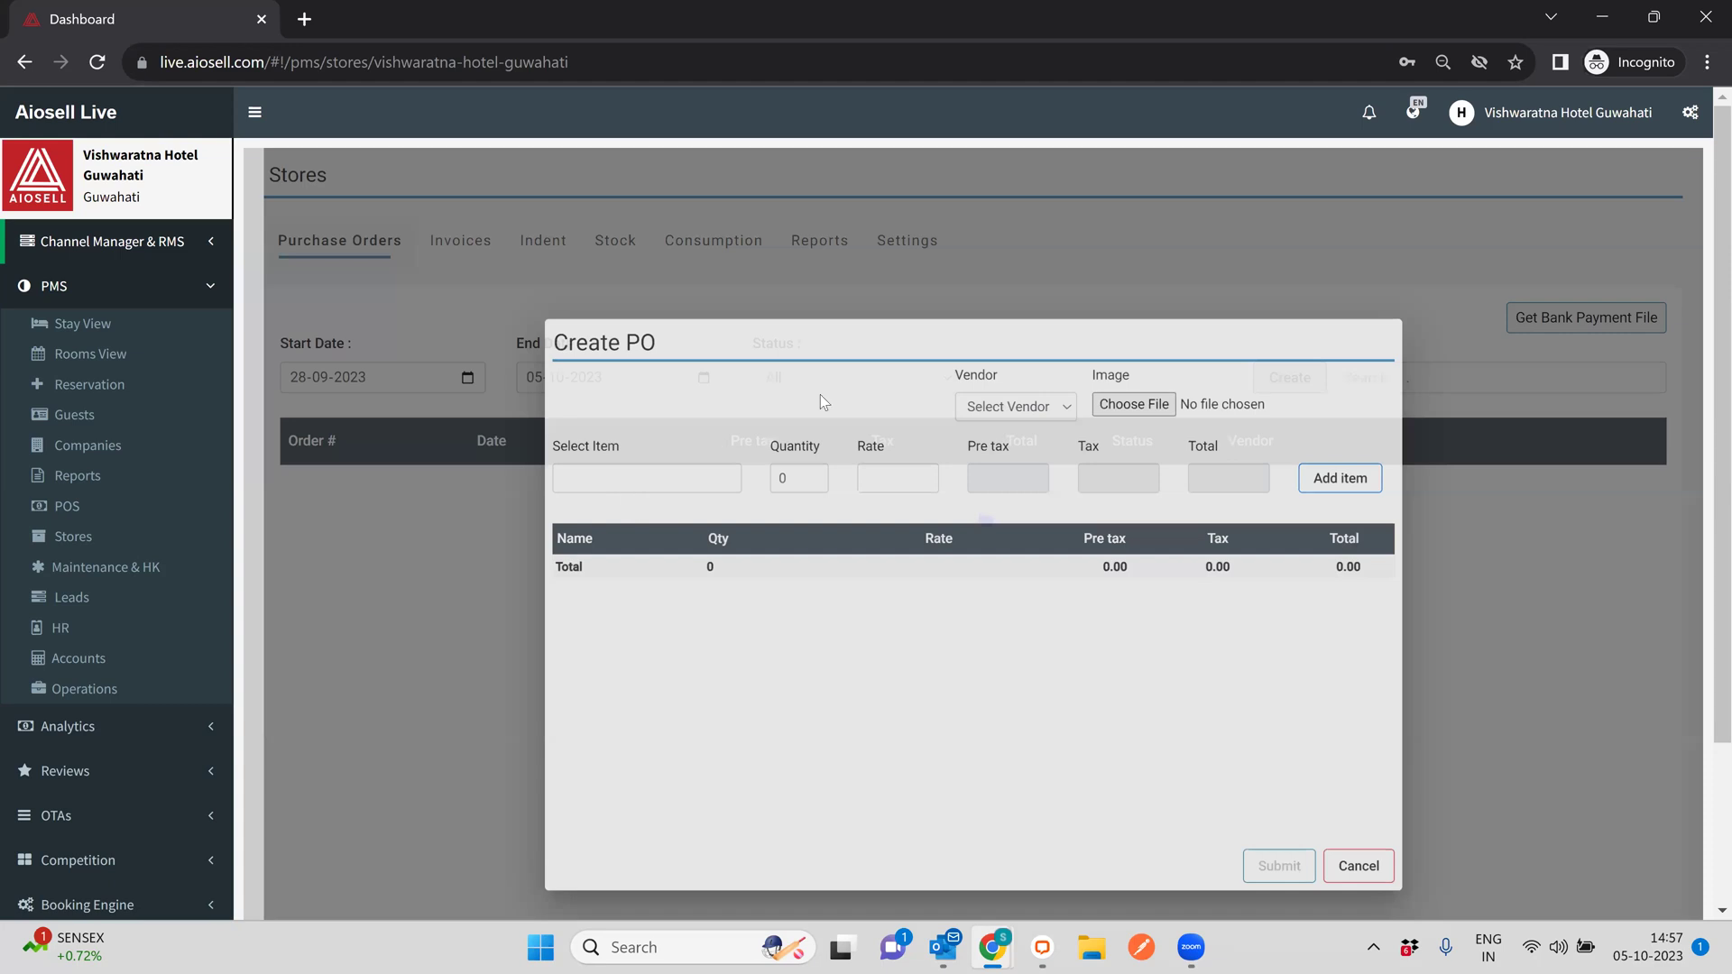
{"action": "left_click", "coordinate": [820, 393]}
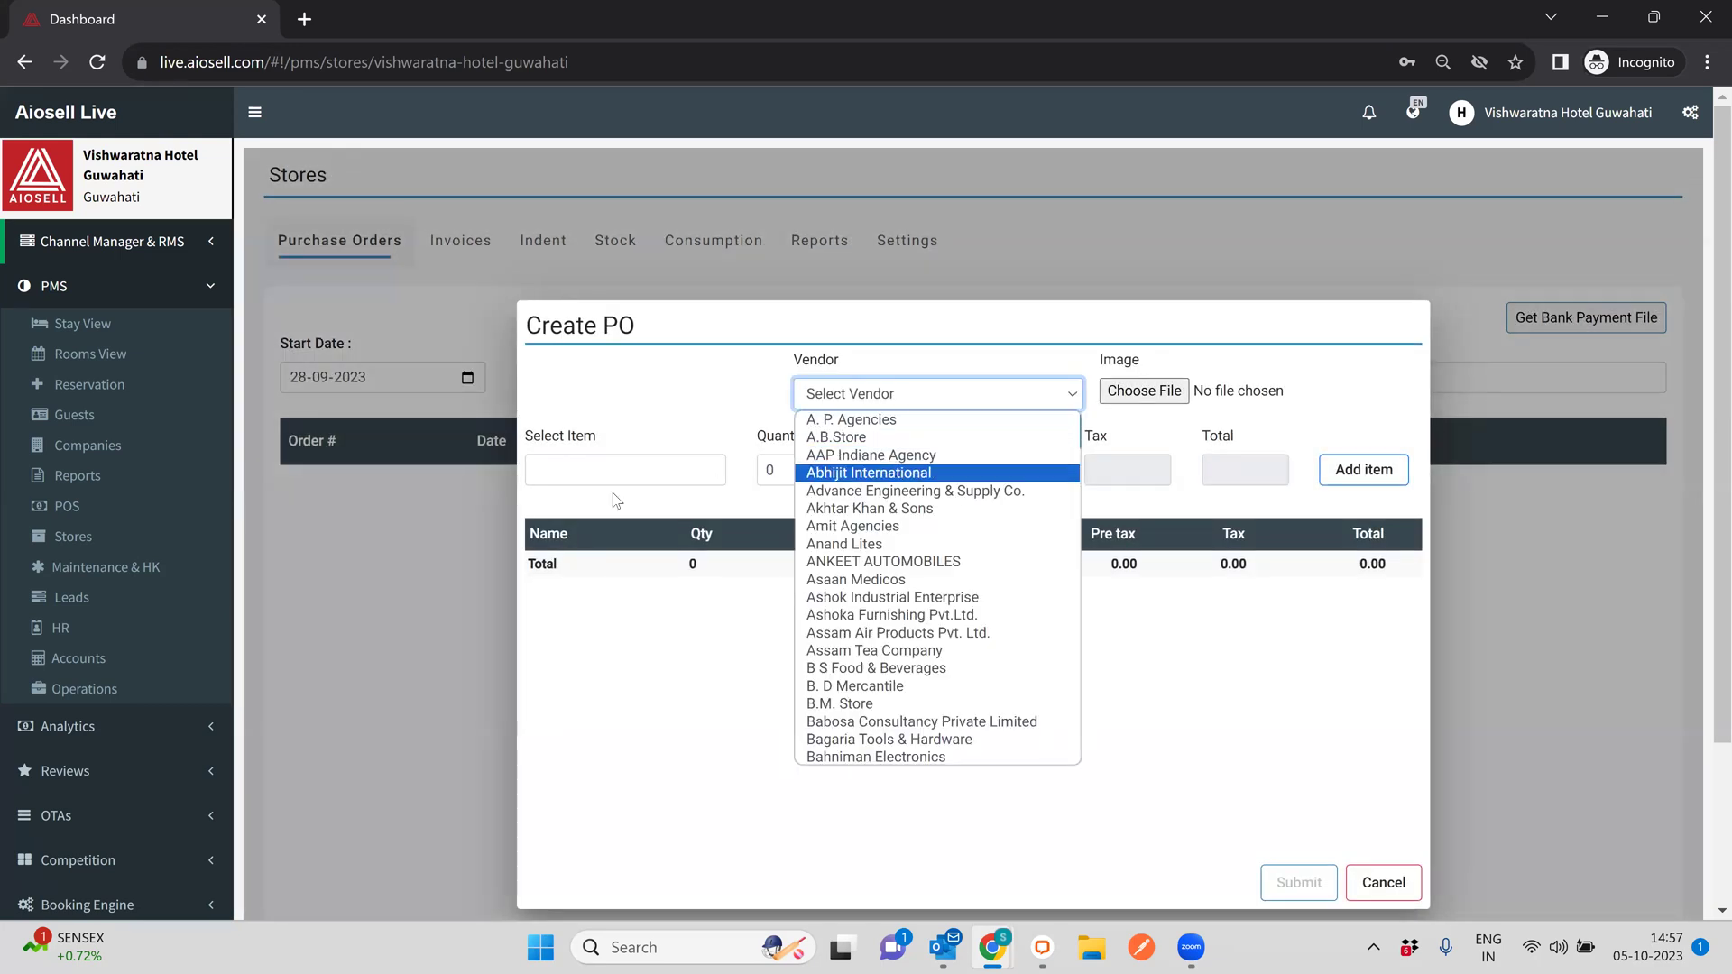
{"action": "left_click", "coordinate": [871, 473]}
{"action": "left_click", "coordinate": [566, 468]}
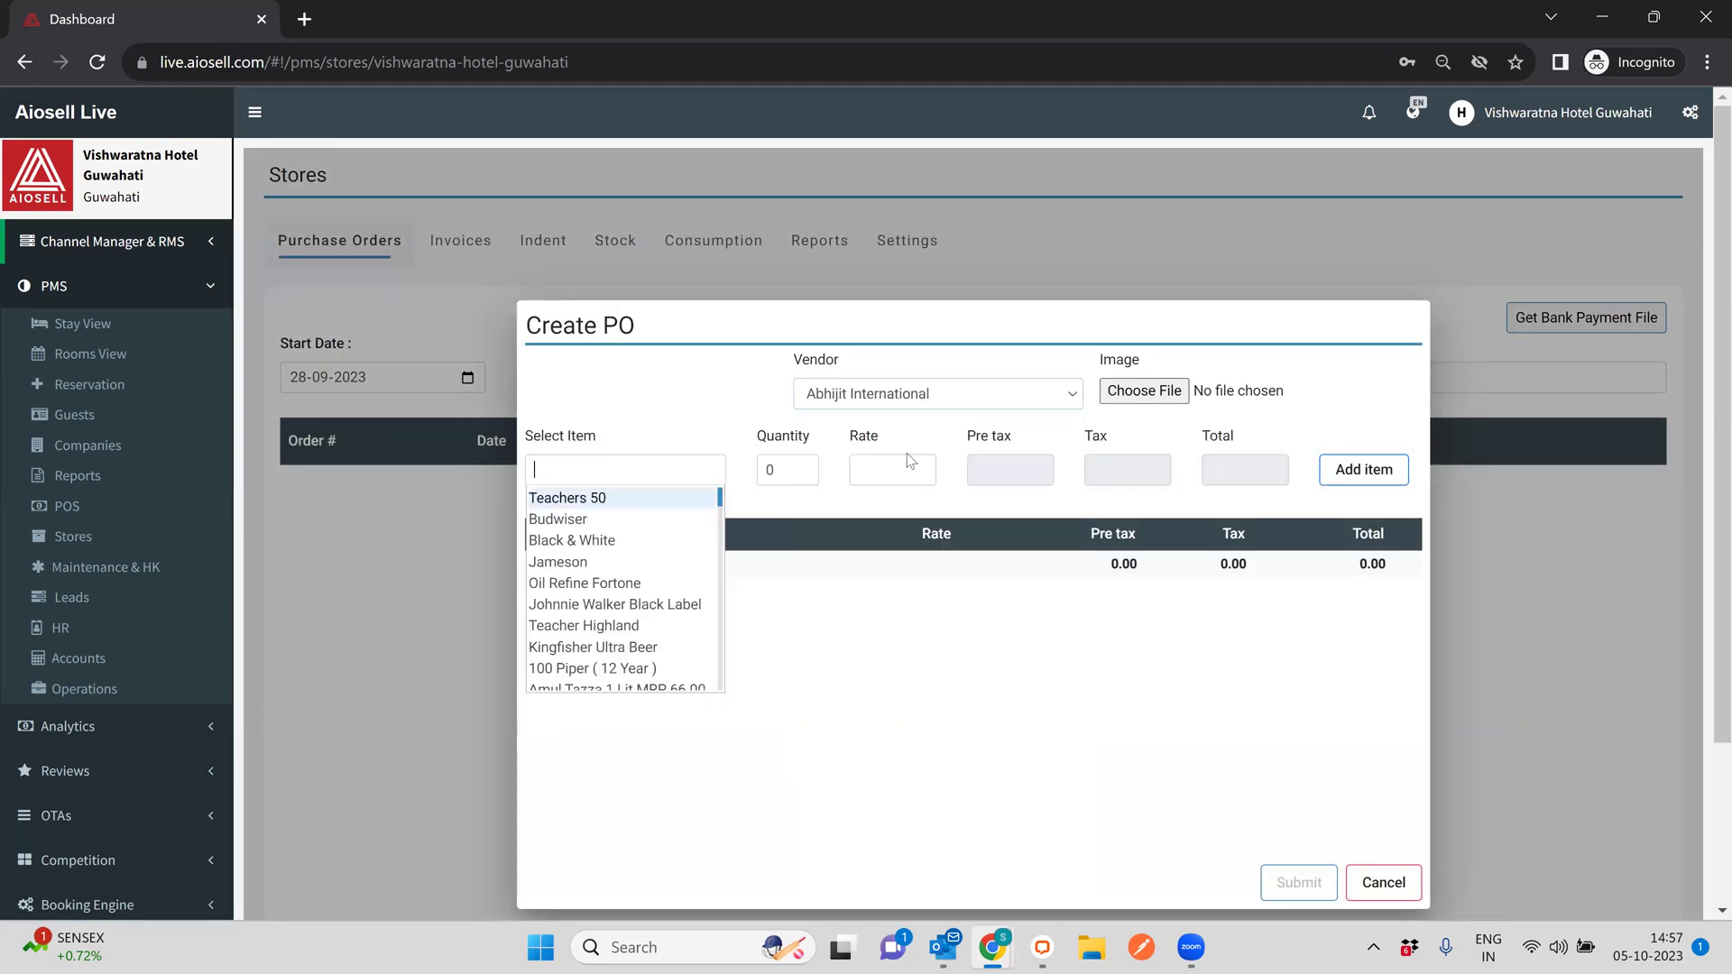
{"action": "left_click", "coordinate": [595, 499]}
{"action": "left_click", "coordinate": [1364, 471]}
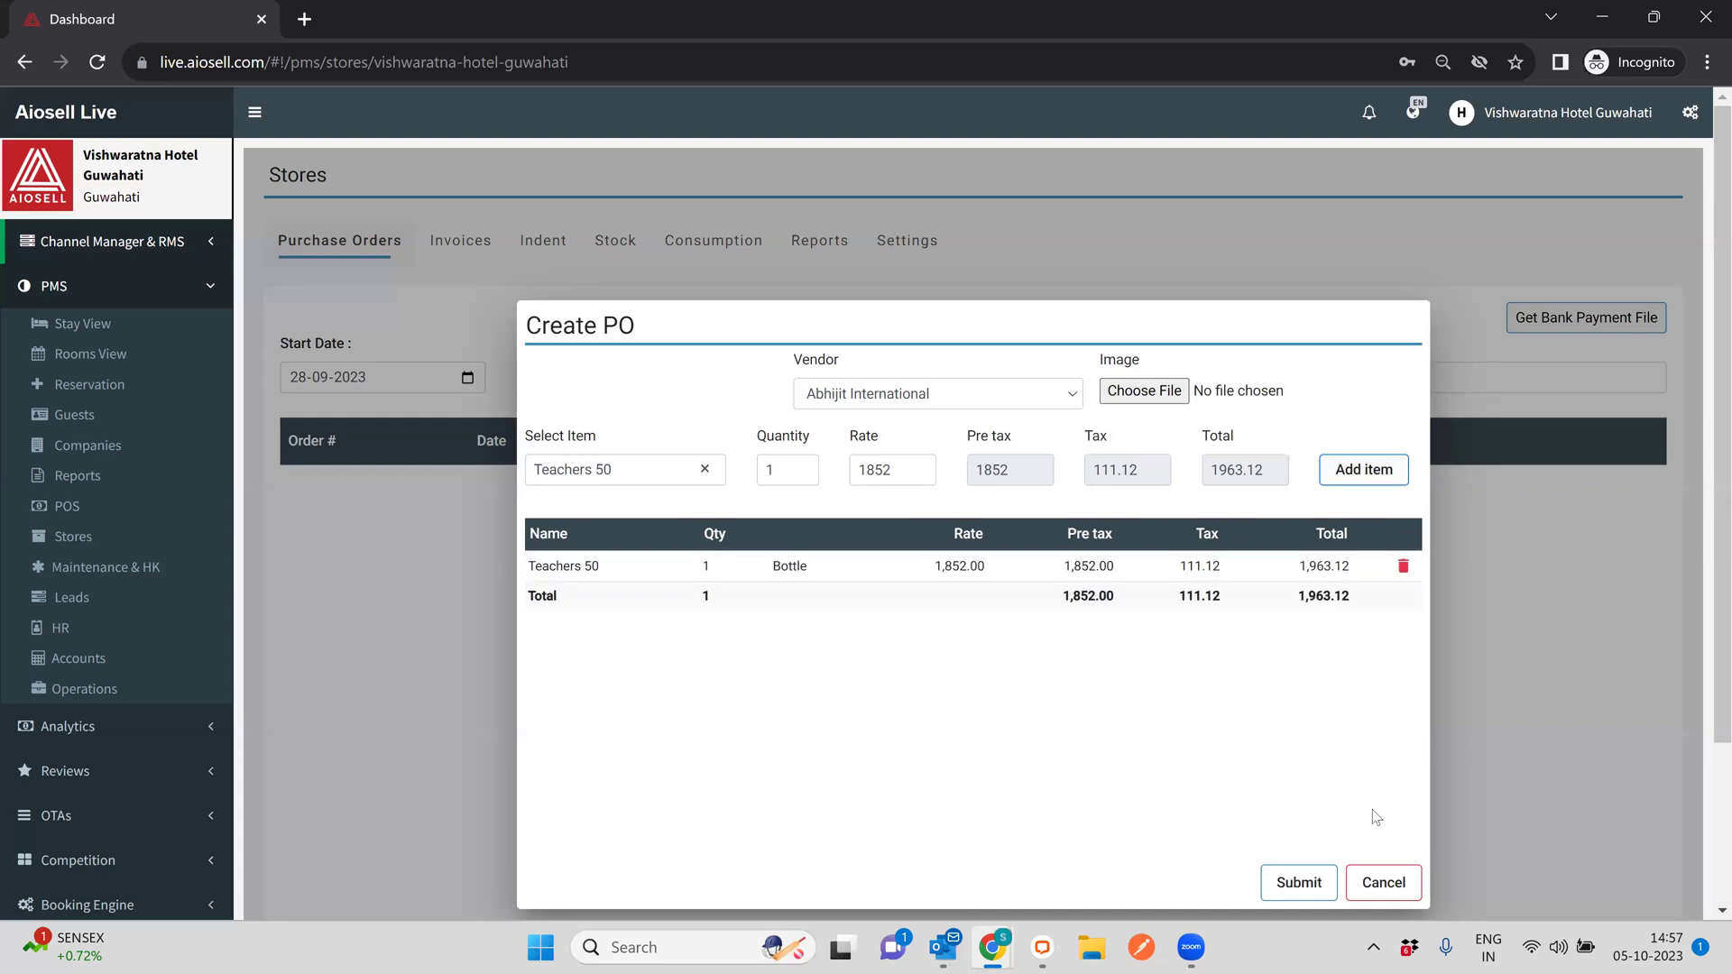
{"action": "left_click", "coordinate": [1299, 883]}
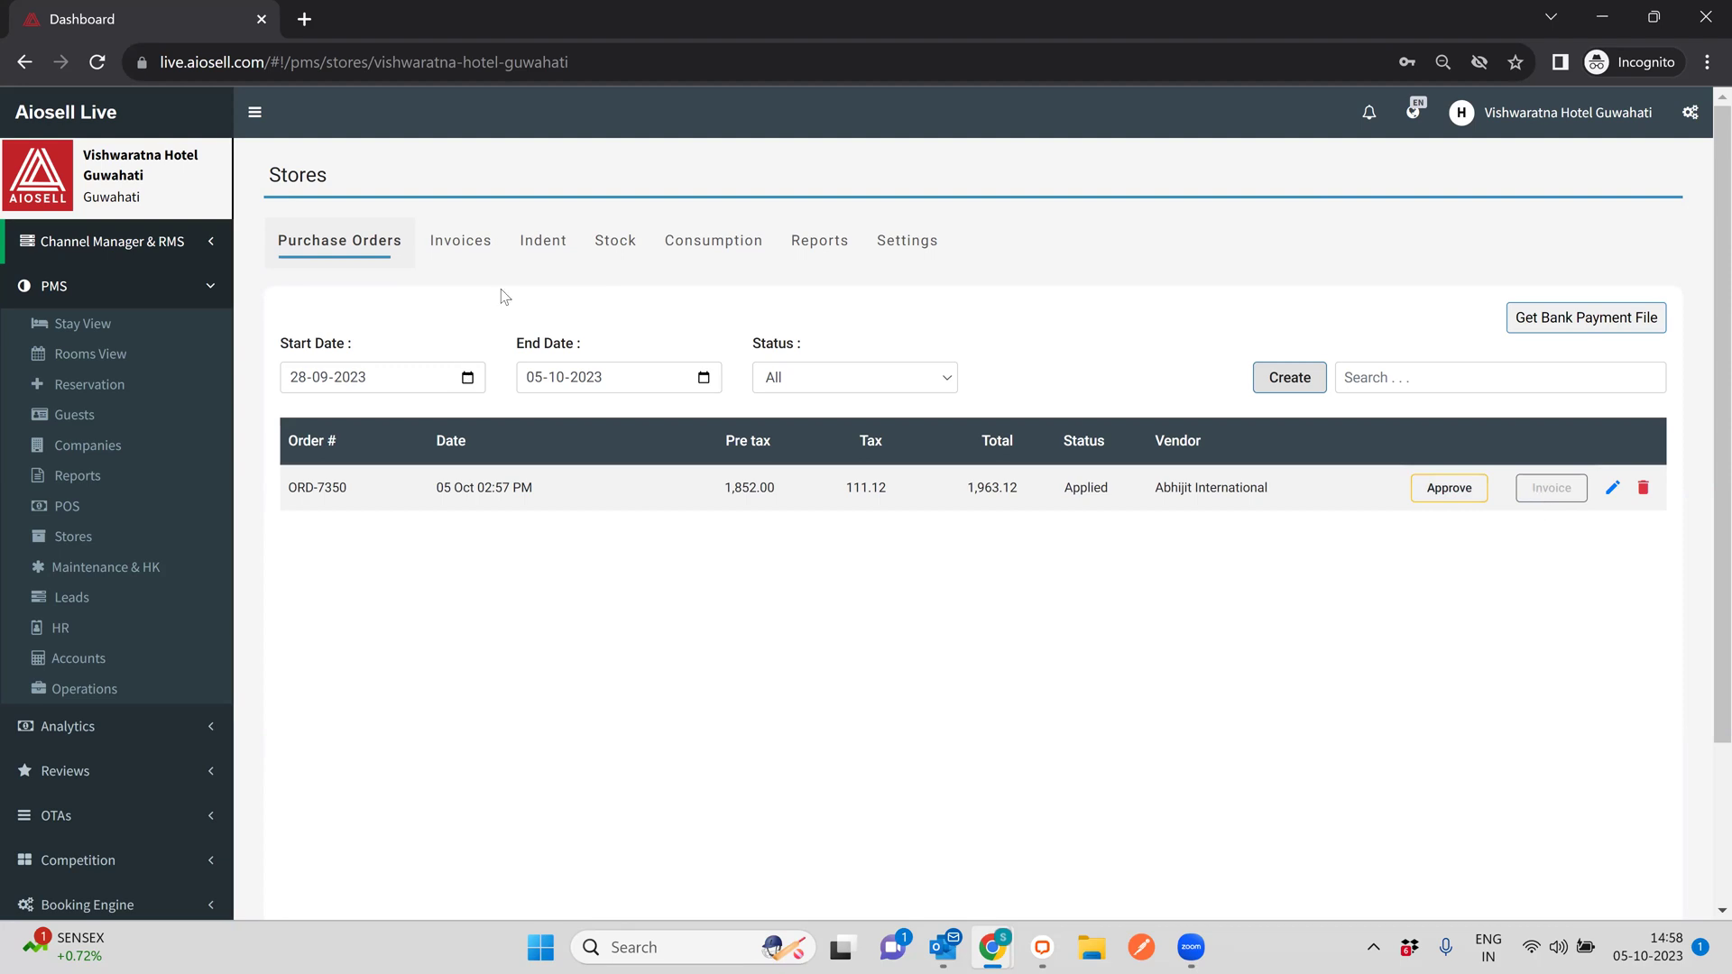
{"action": "left_click", "coordinate": [484, 238]}
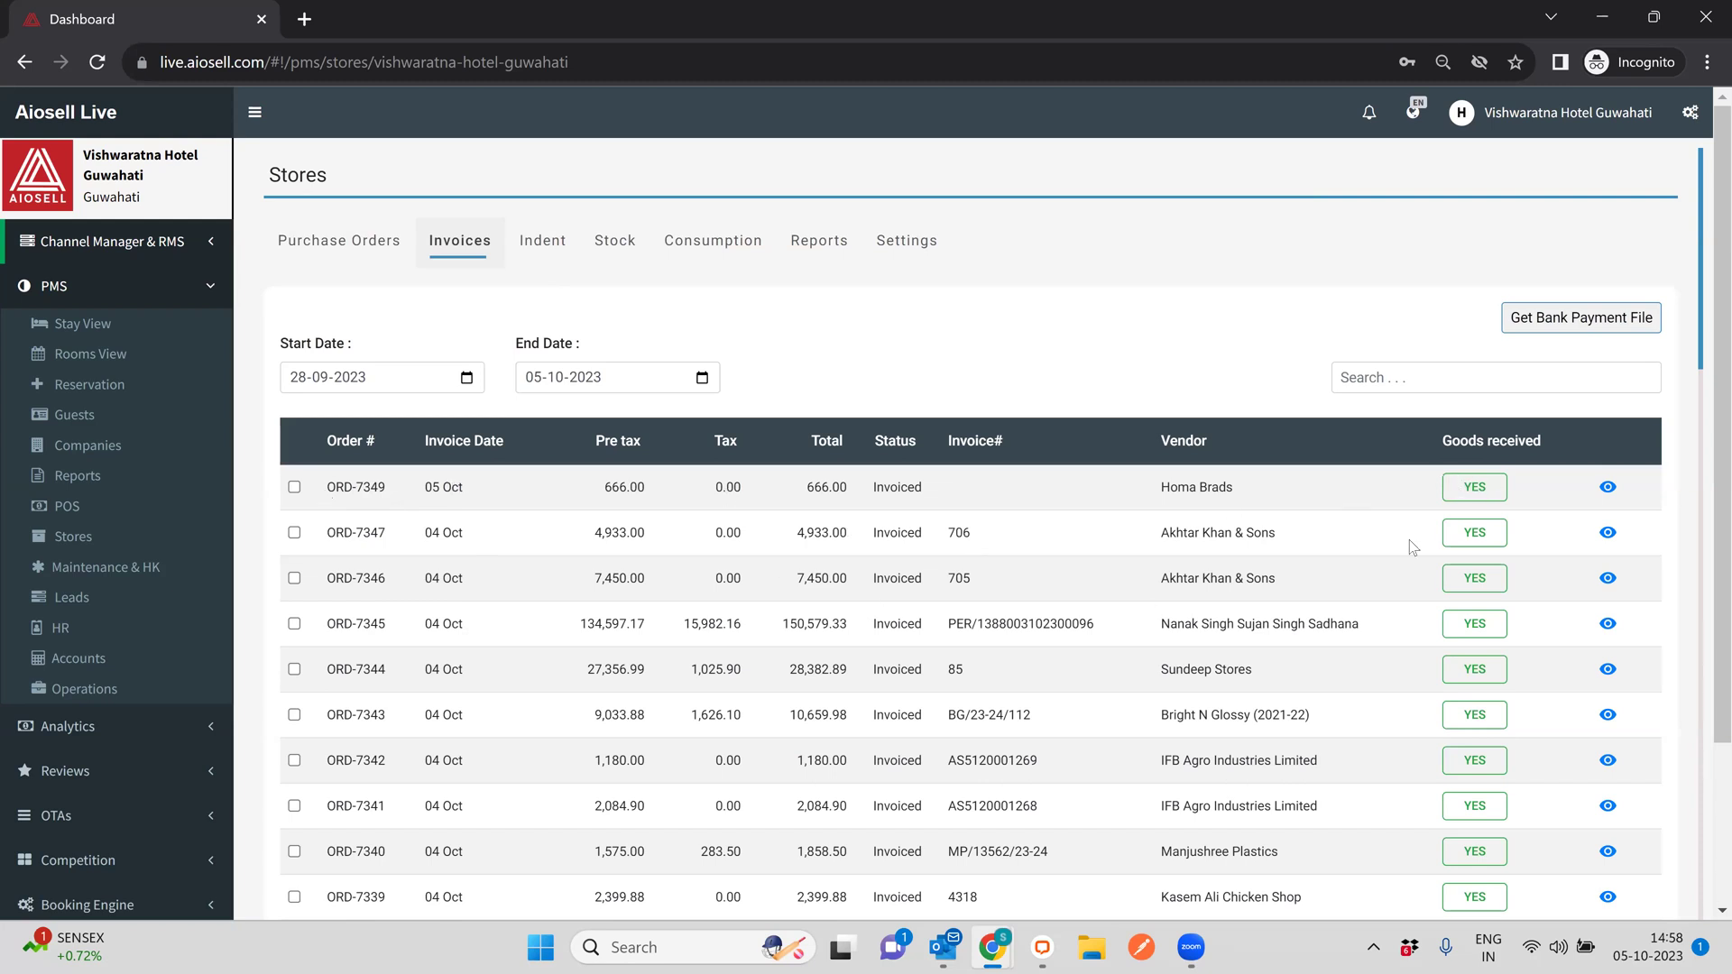
{"action": "left_click", "coordinate": [1607, 487]}
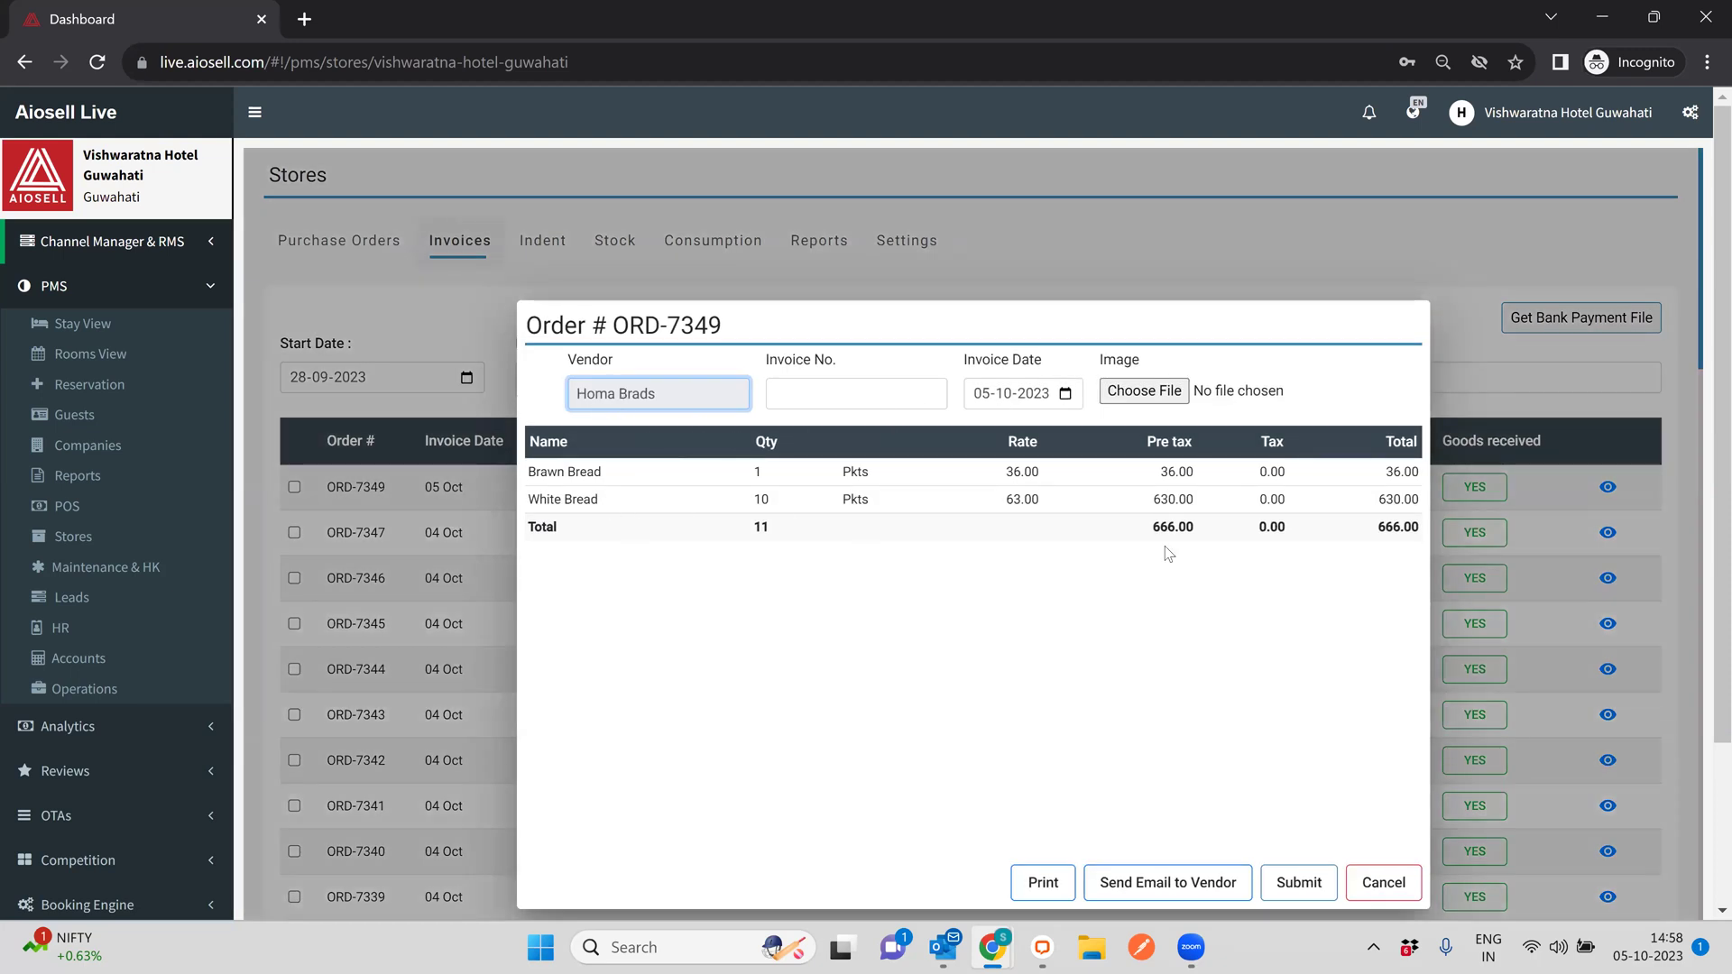
{"action": "scroll", "coordinate": [1029, 658], "scroll_direction": "down", "scroll_amount": 3}
{"action": "scroll", "coordinate": [1005, 619], "scroll_direction": "up", "scroll_amount": 3}
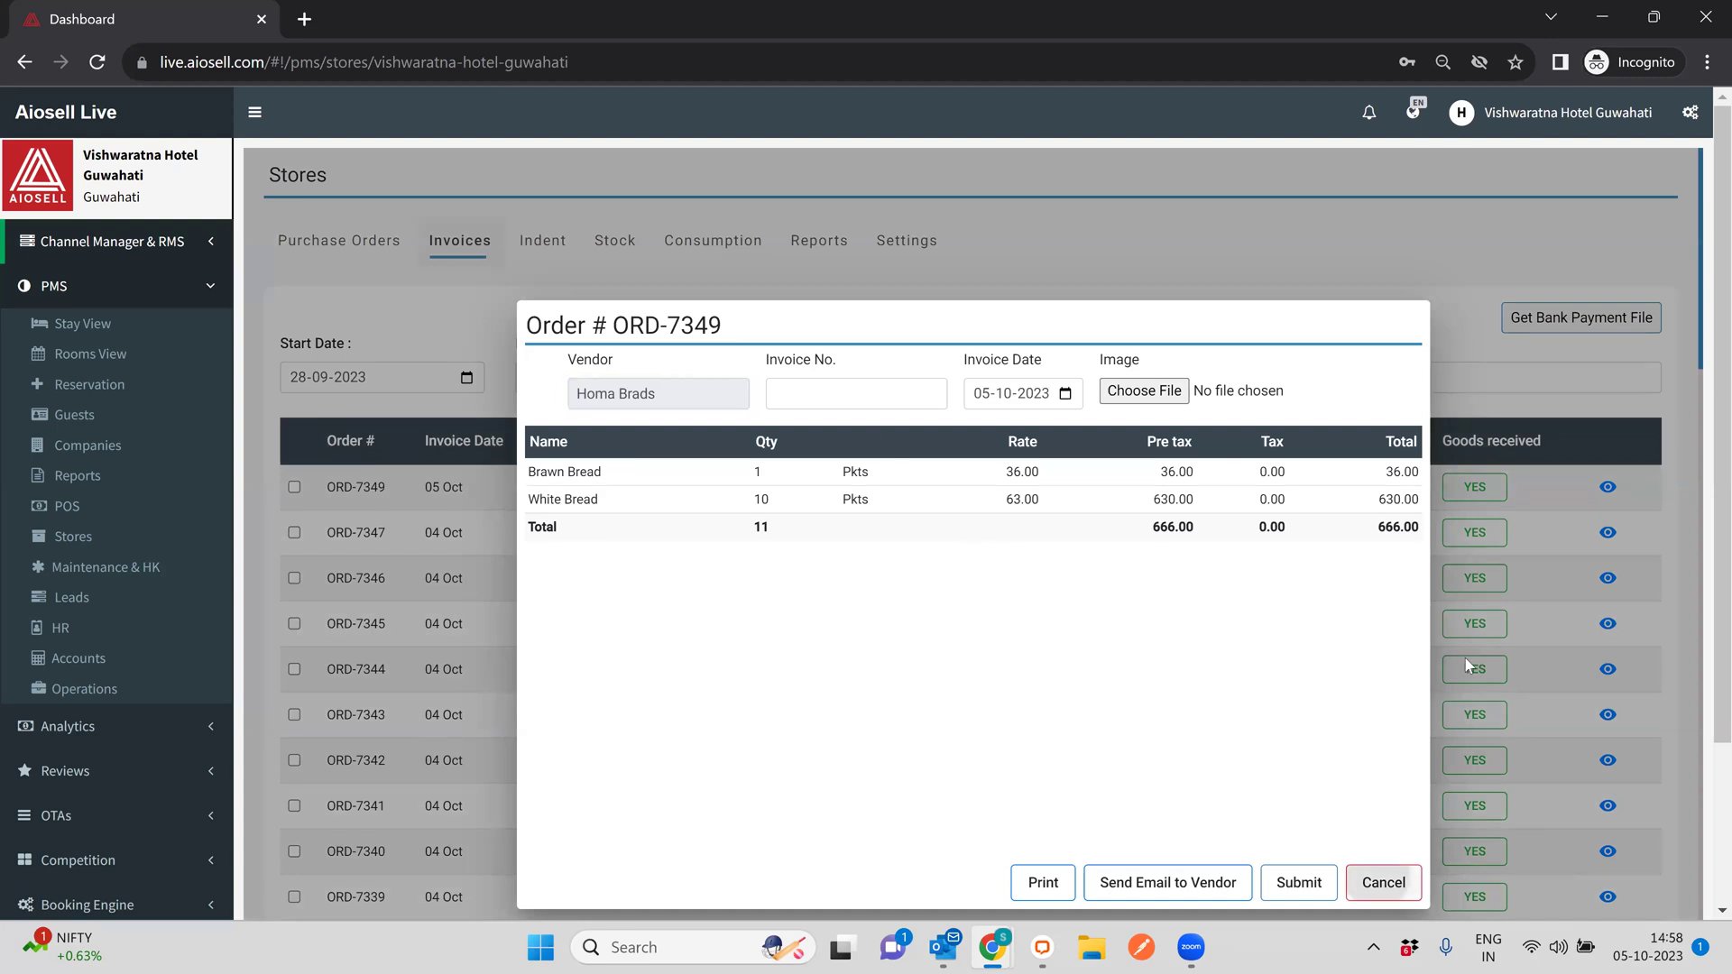
{"action": "left_click", "coordinate": [1383, 883]}
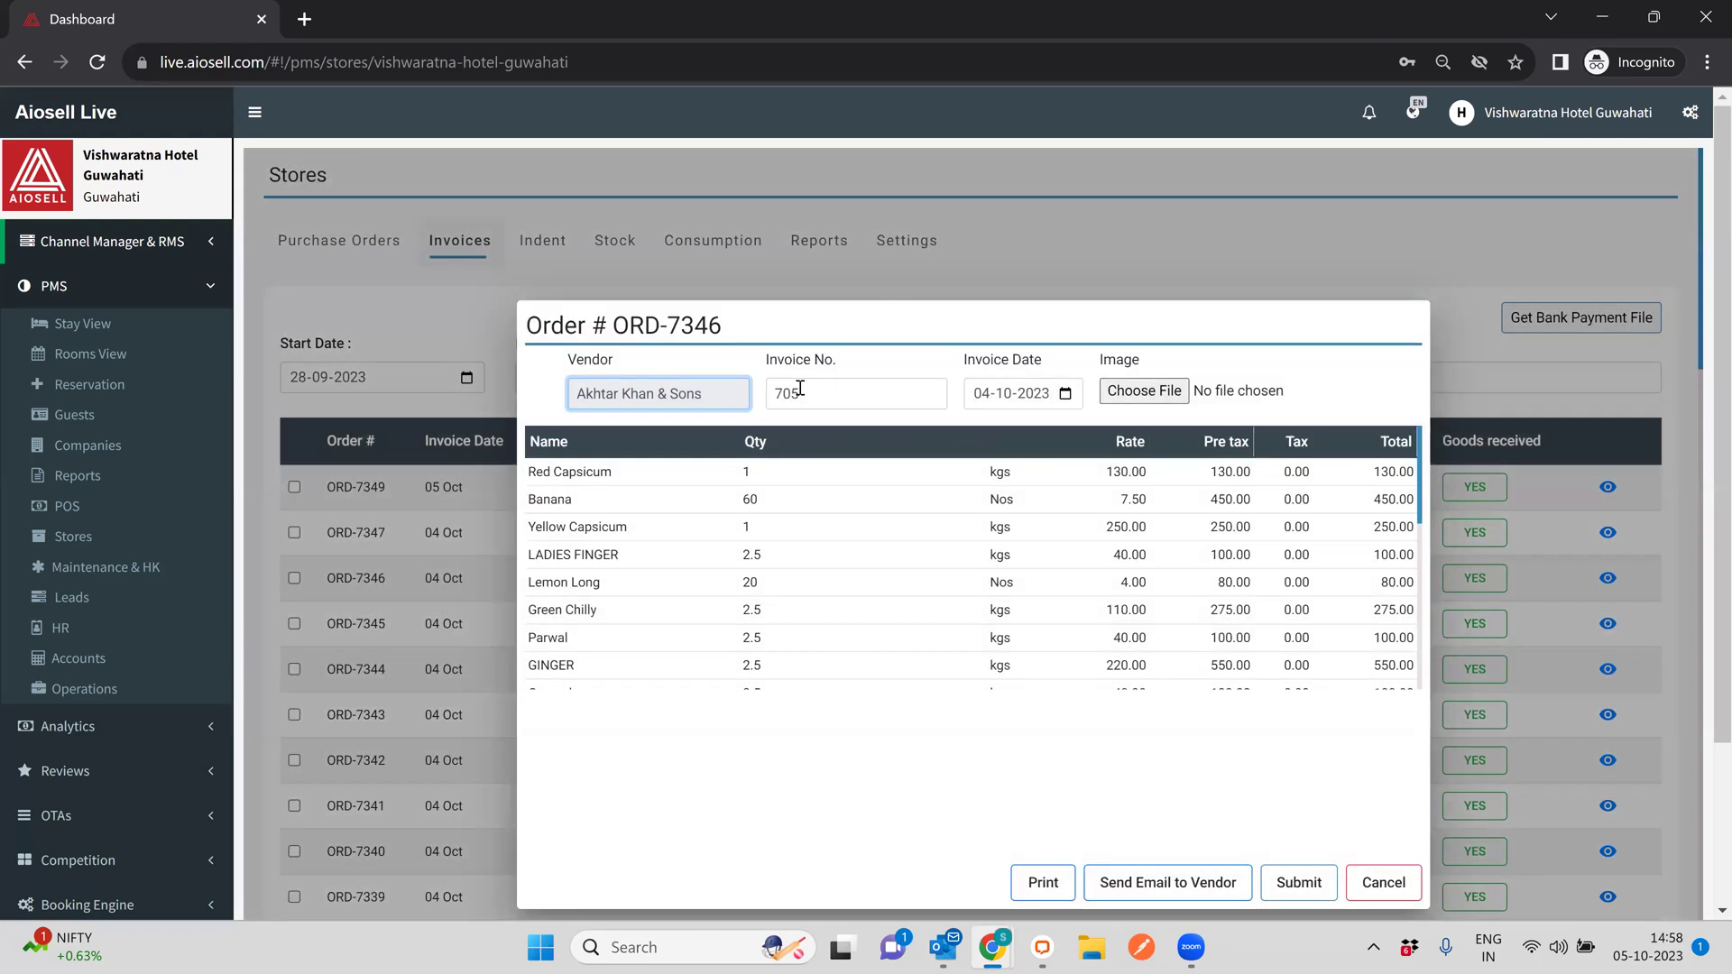
{"action": "left_click_drag", "start_coordinate": [806, 389], "coordinate": [768, 393]}
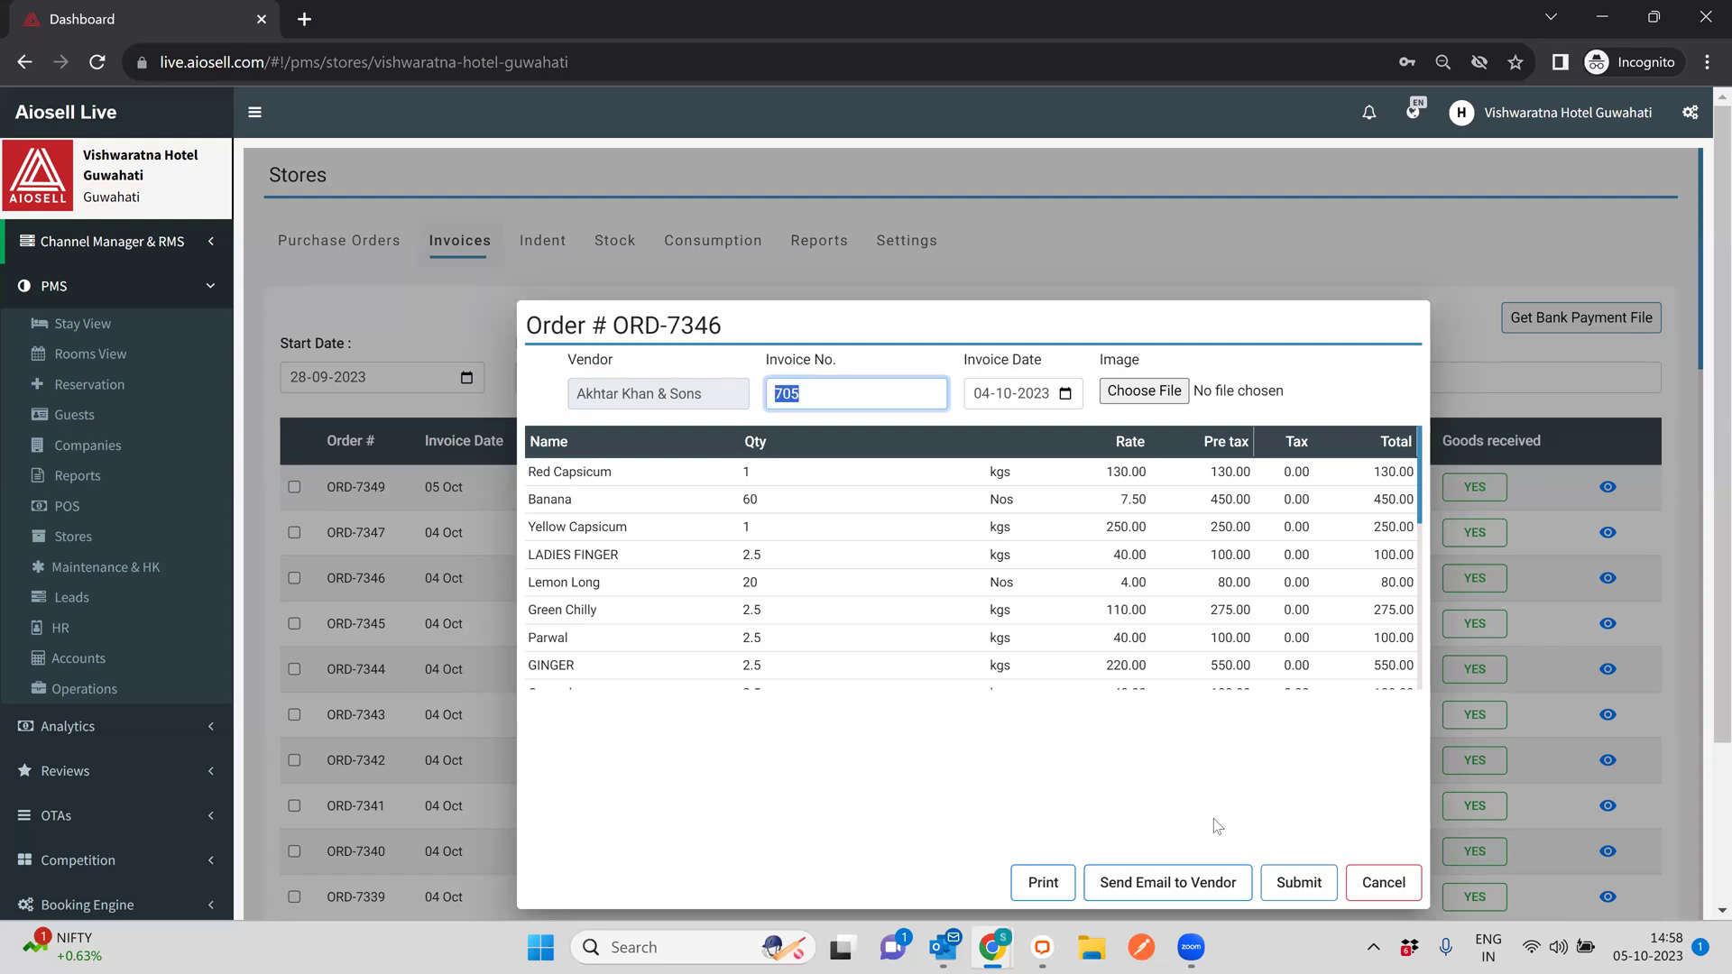
{"action": "key", "text": "Escape"}
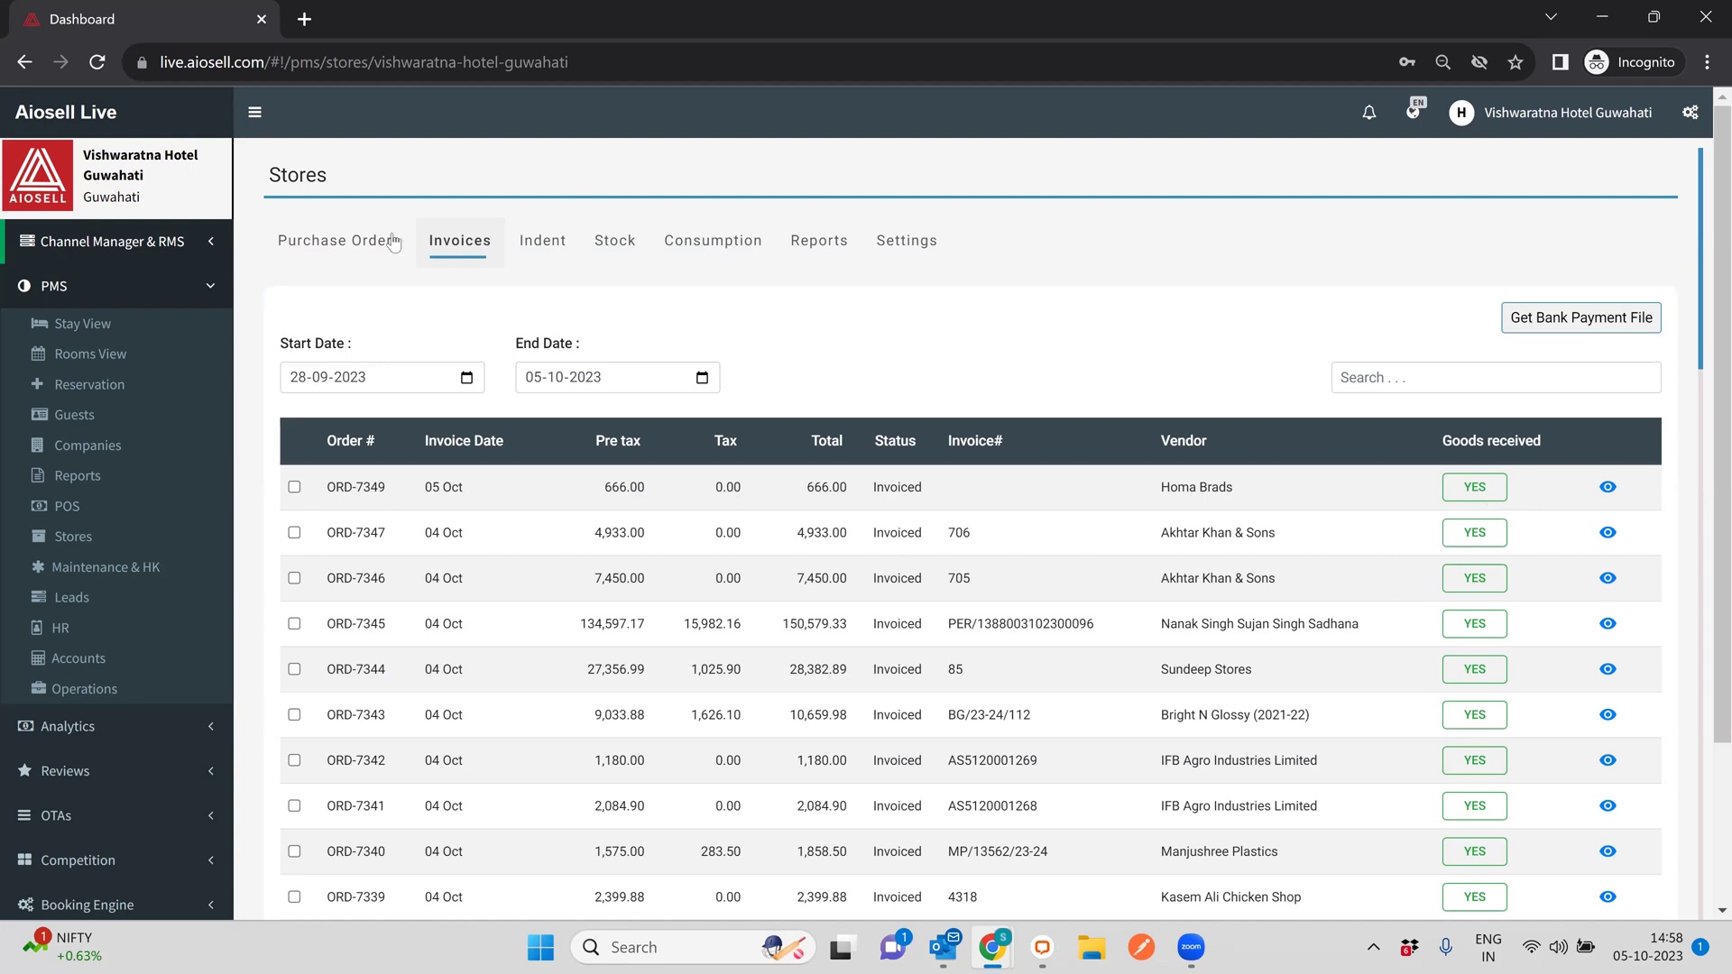
Scroll through Master Items in Settings, then go to the Indent list and start a new indent.
{"action": "left_click", "coordinate": [884, 242]}
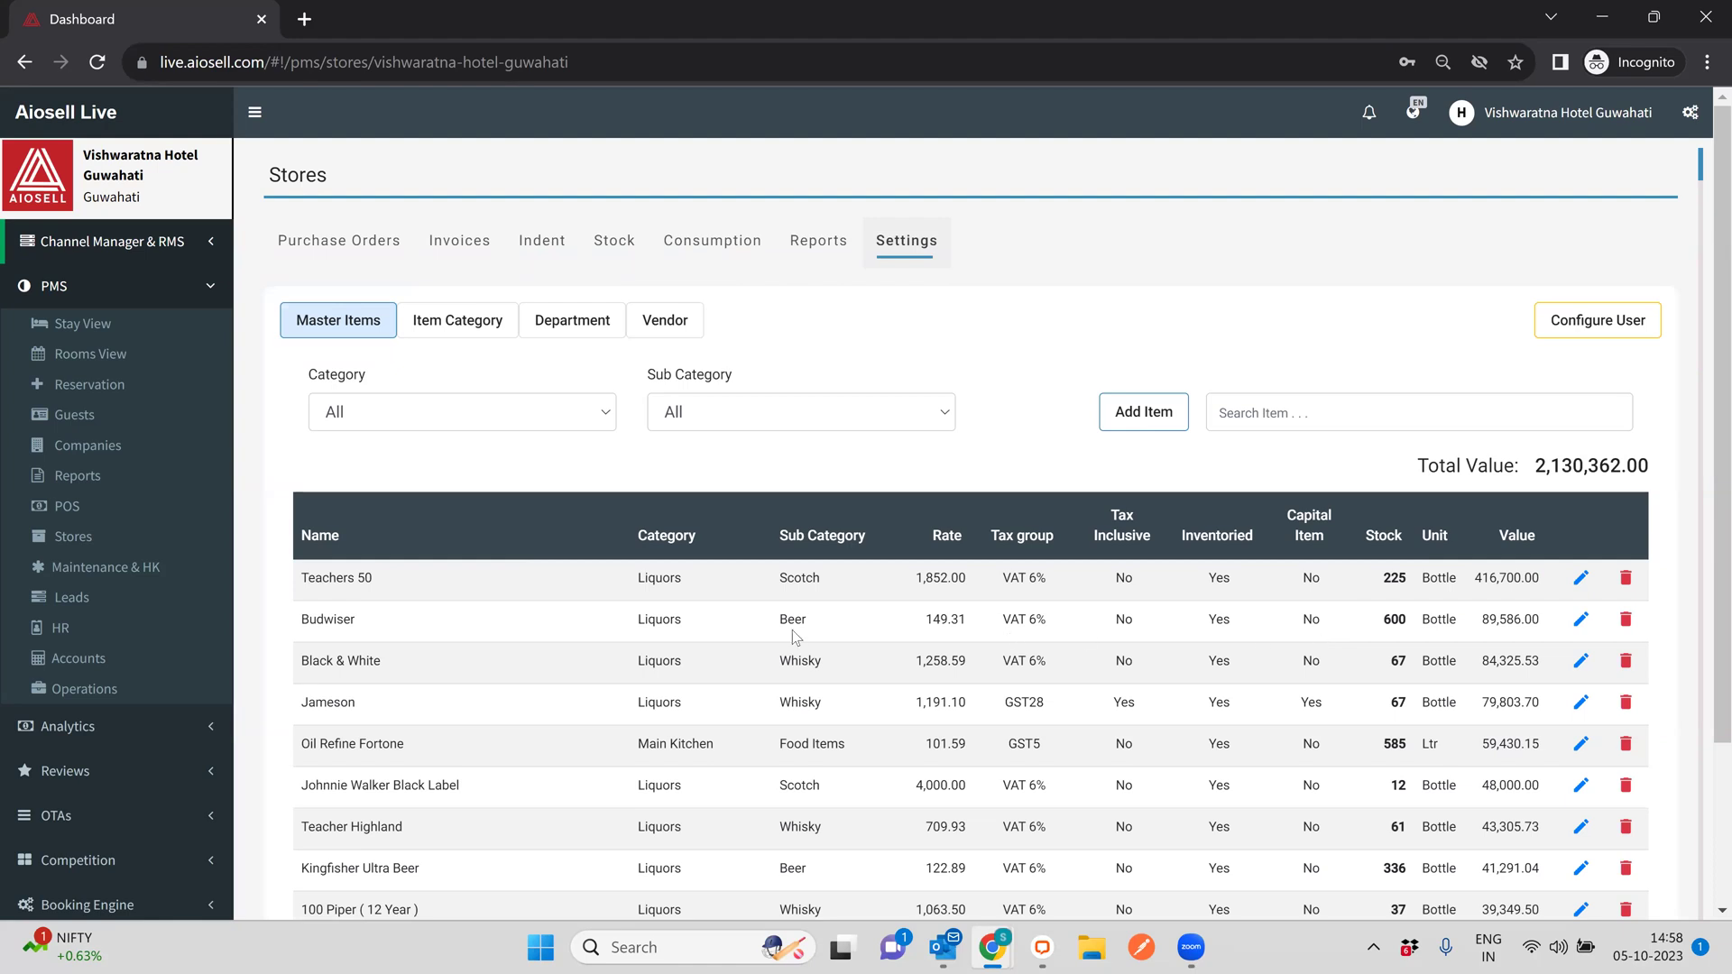
{"action": "scroll", "coordinate": [1236, 579], "scroll_direction": "down", "scroll_amount": 7}
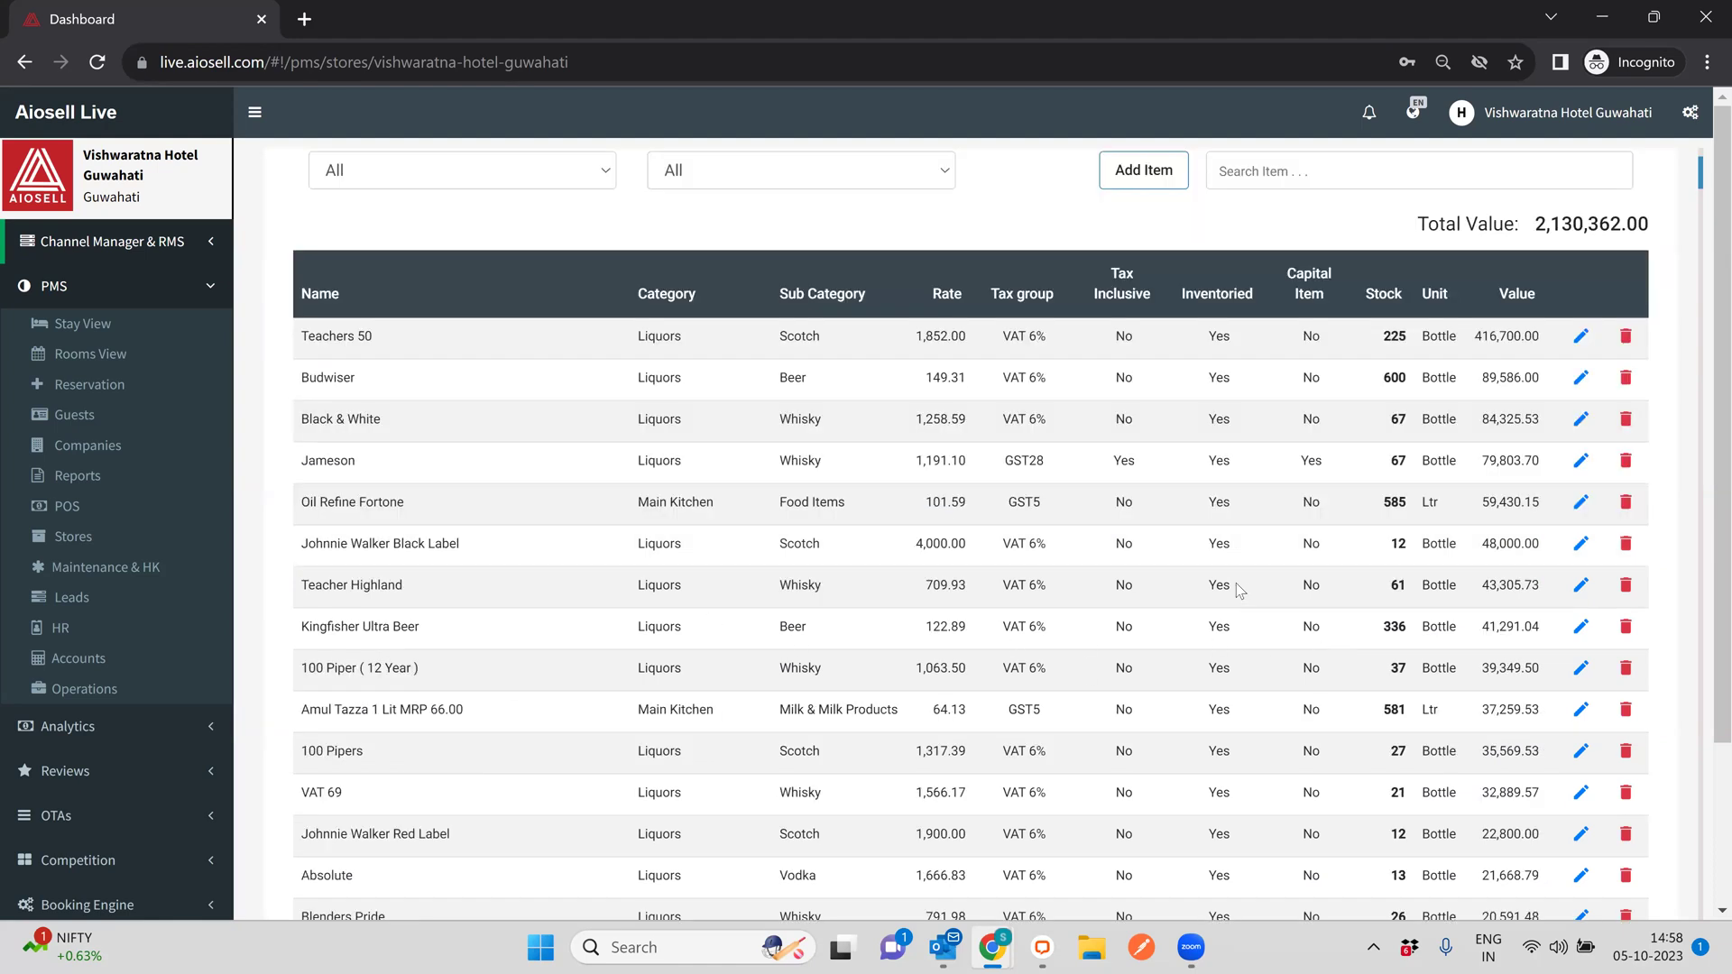
{"action": "scroll", "coordinate": [851, 512], "scroll_direction": "up", "scroll_amount": 7}
{"action": "left_click", "coordinate": [527, 247]}
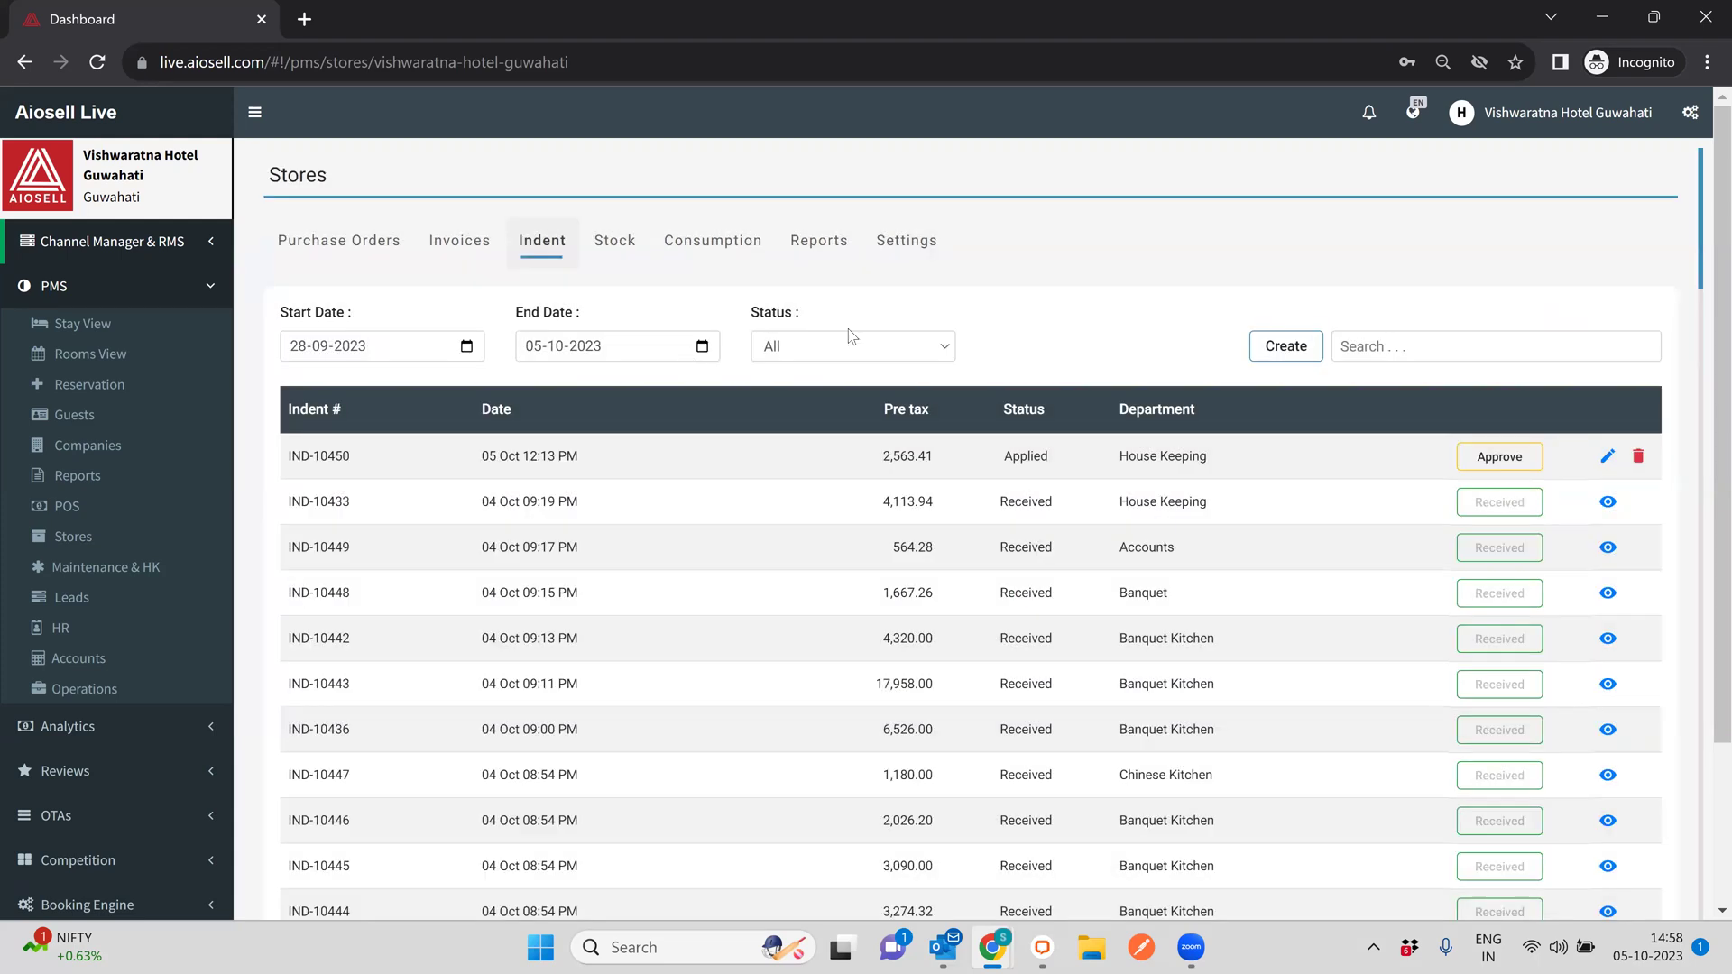
{"action": "left_click", "coordinate": [1276, 354]}
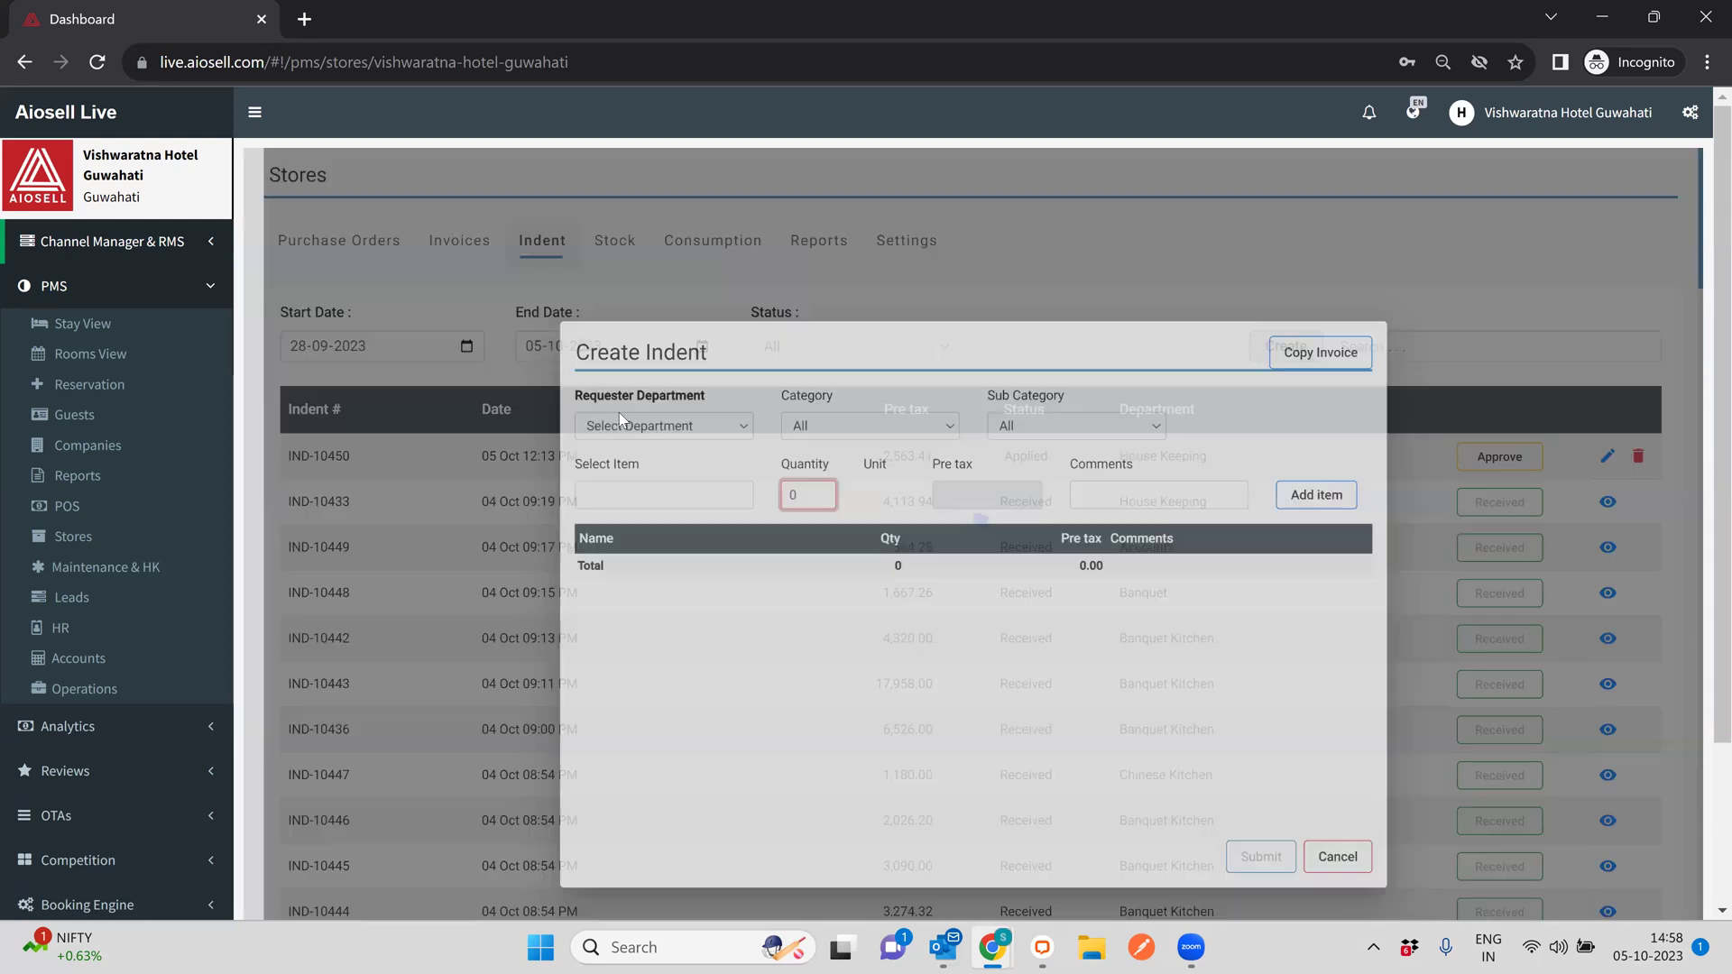
Set the indent's department to Chinese Kitchen, category Front Office, sub category Stationary Items.
{"action": "left_click", "coordinate": [620, 412]}
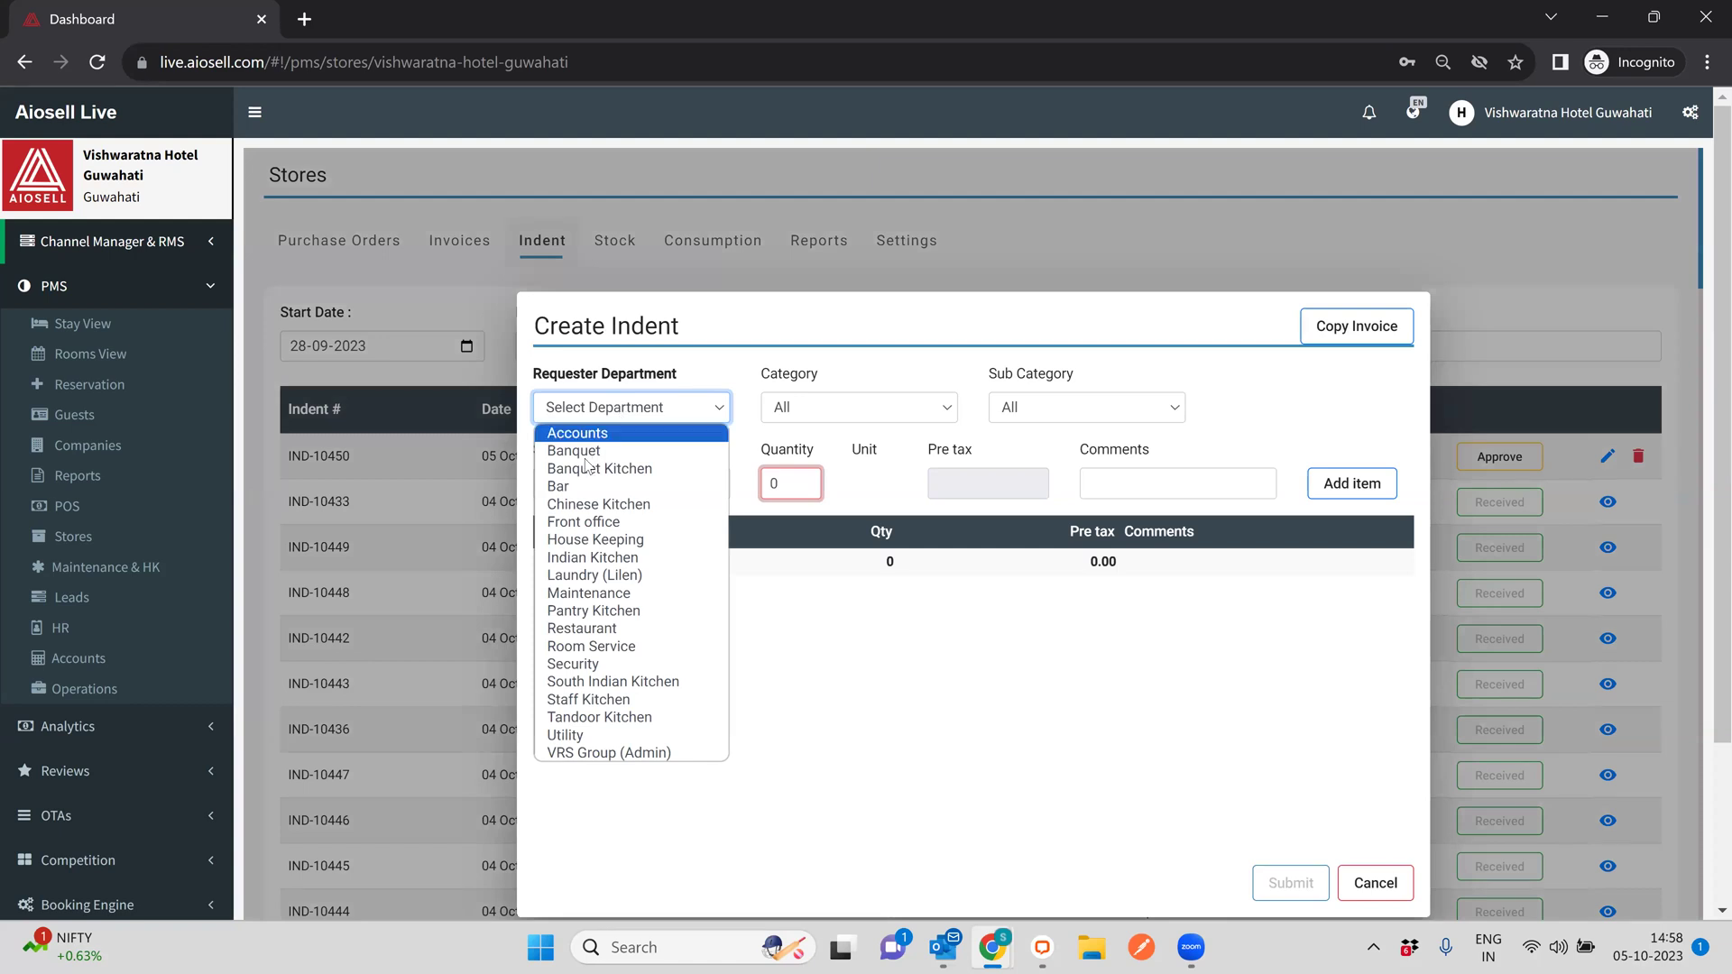
{"action": "left_click", "coordinate": [598, 505]}
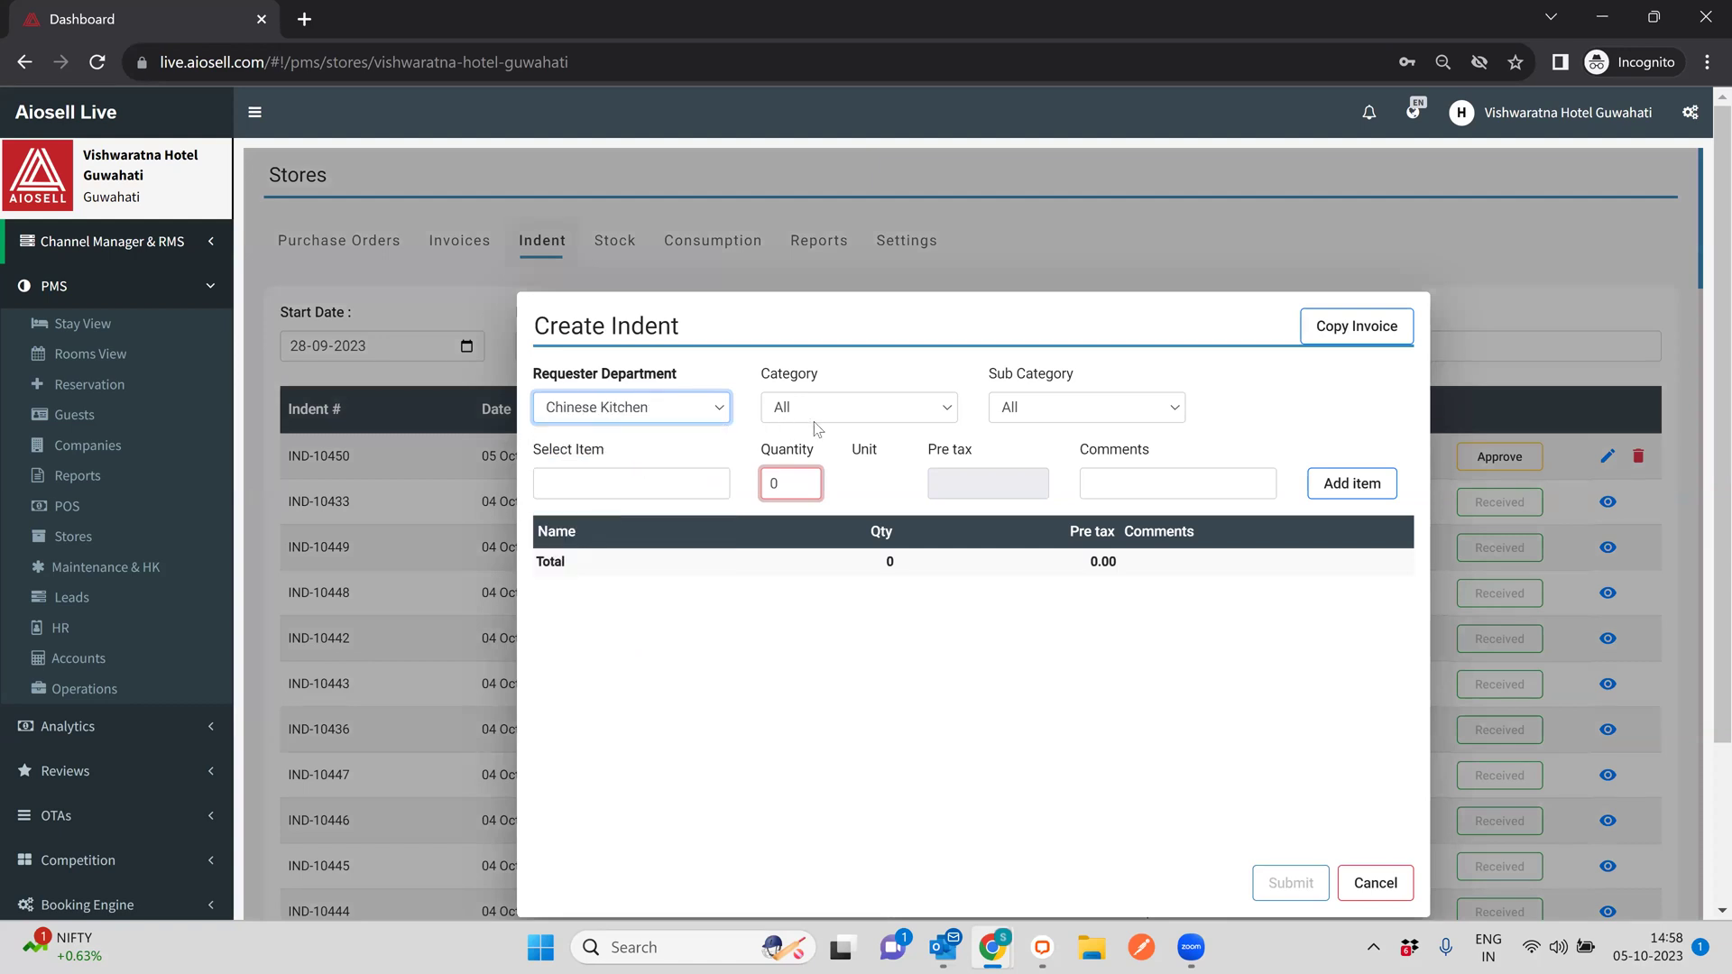
{"action": "left_click", "coordinate": [845, 411]}
{"action": "left_click", "coordinate": [816, 556]}
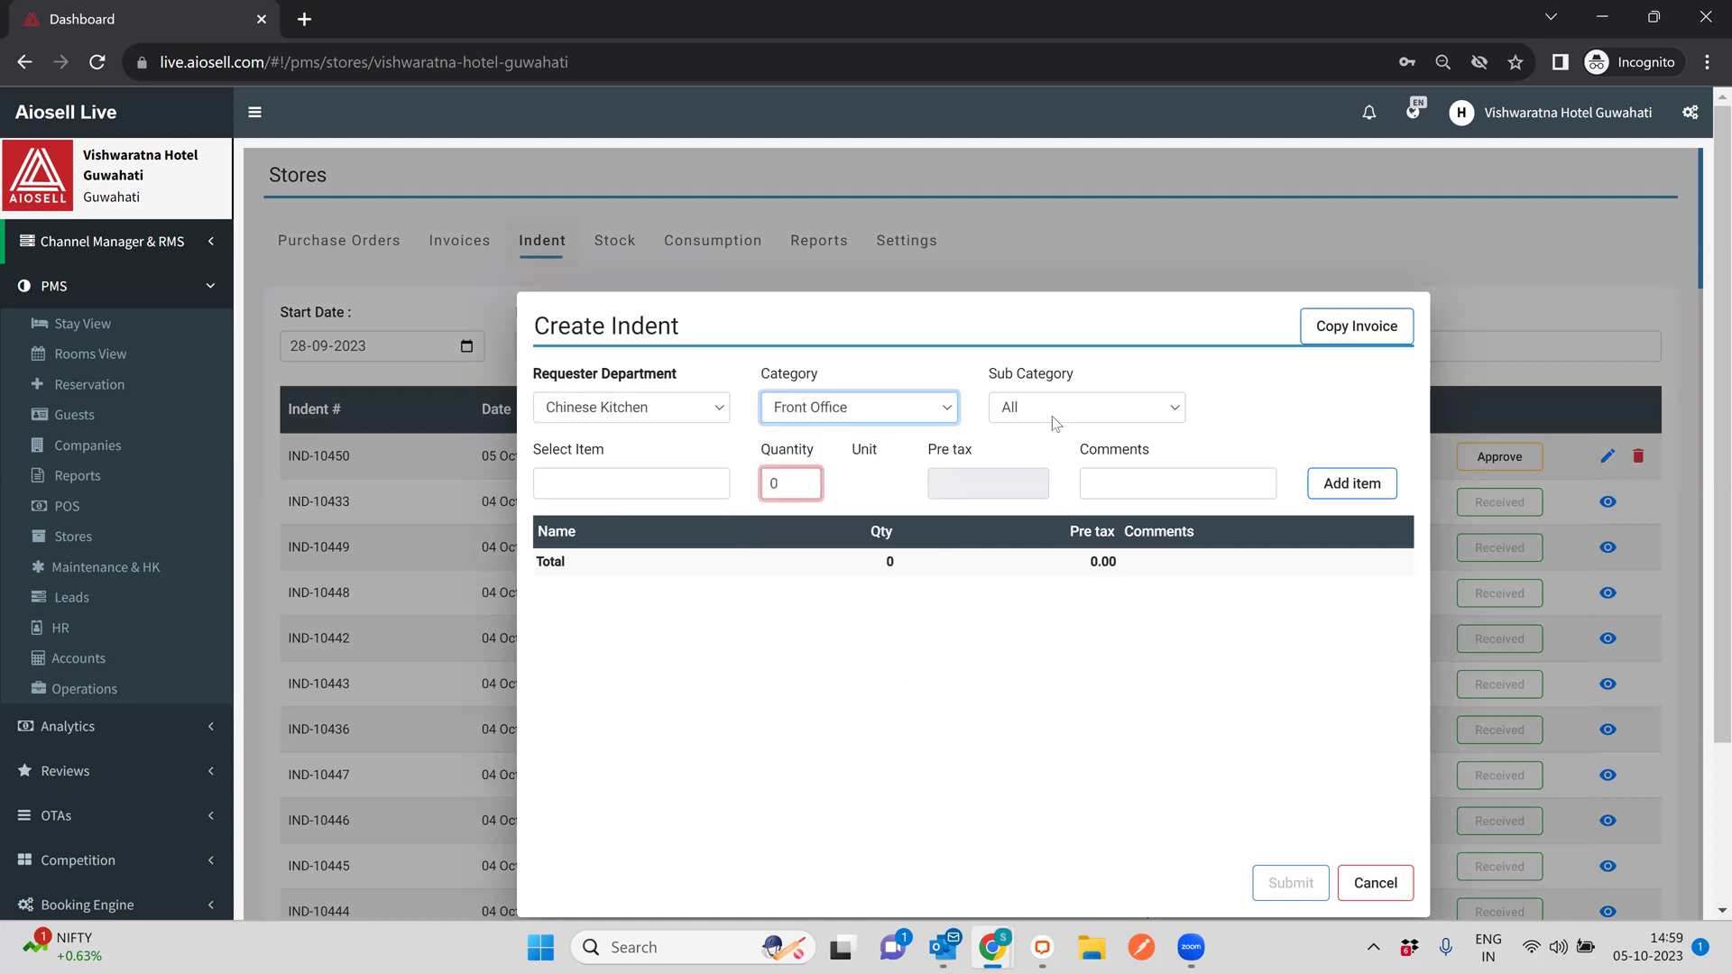
{"action": "left_click", "coordinate": [1050, 406]}
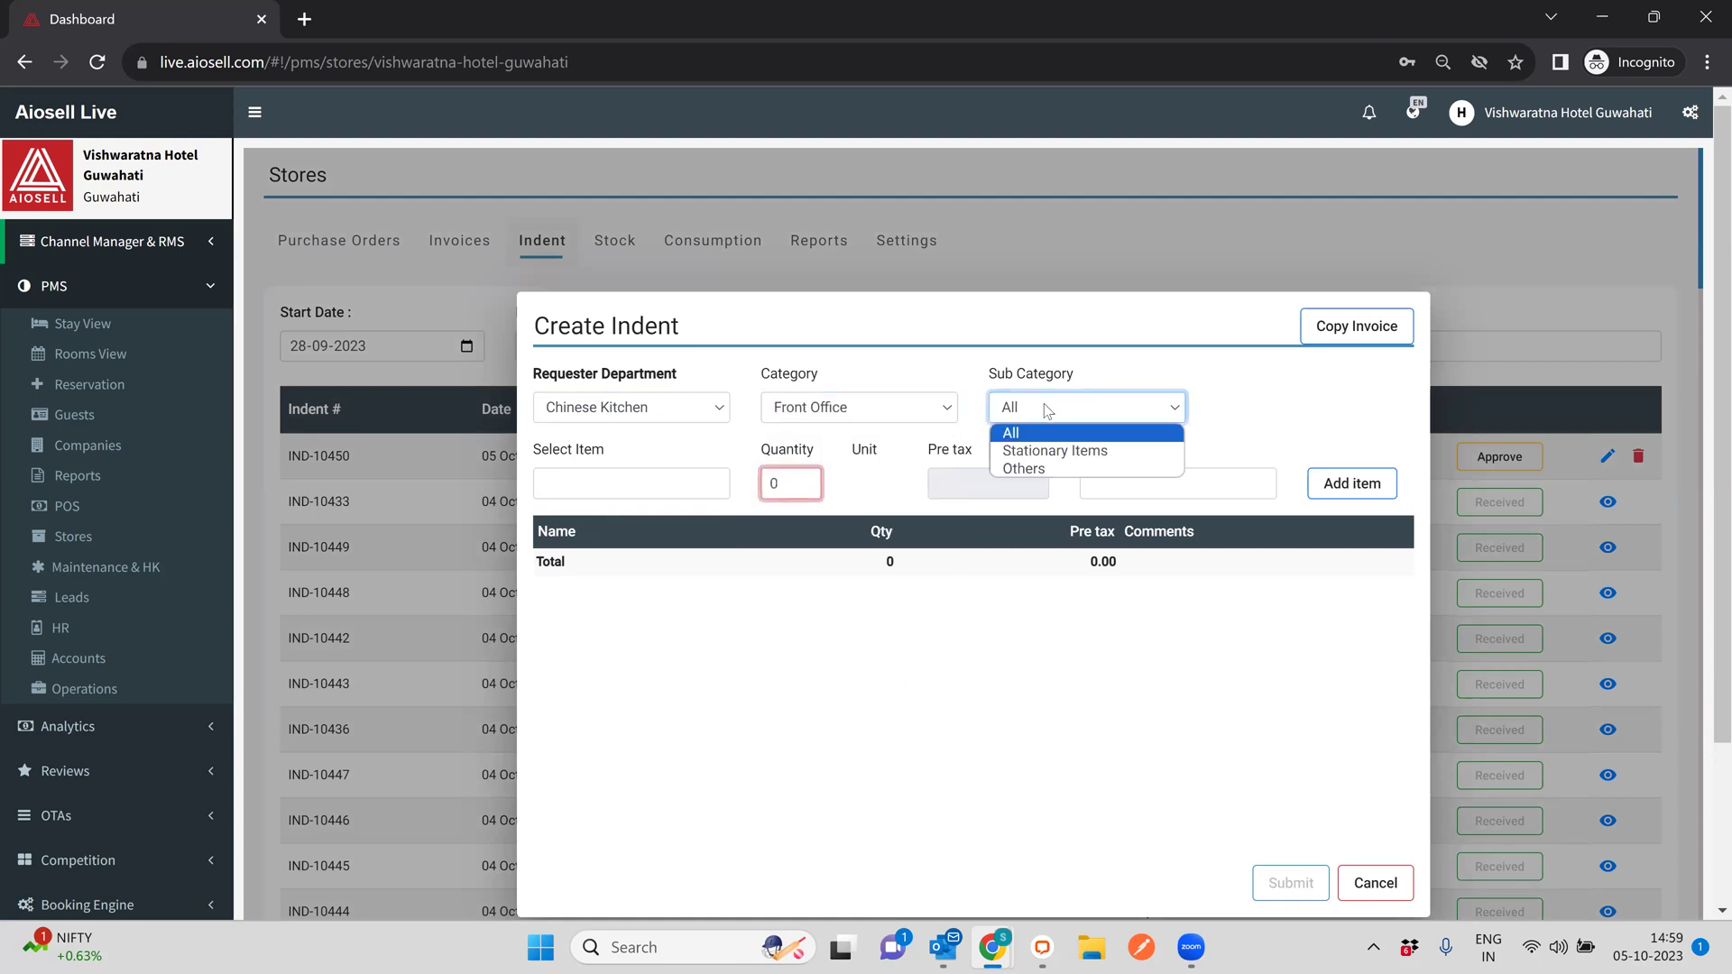
{"action": "left_click", "coordinate": [1056, 451]}
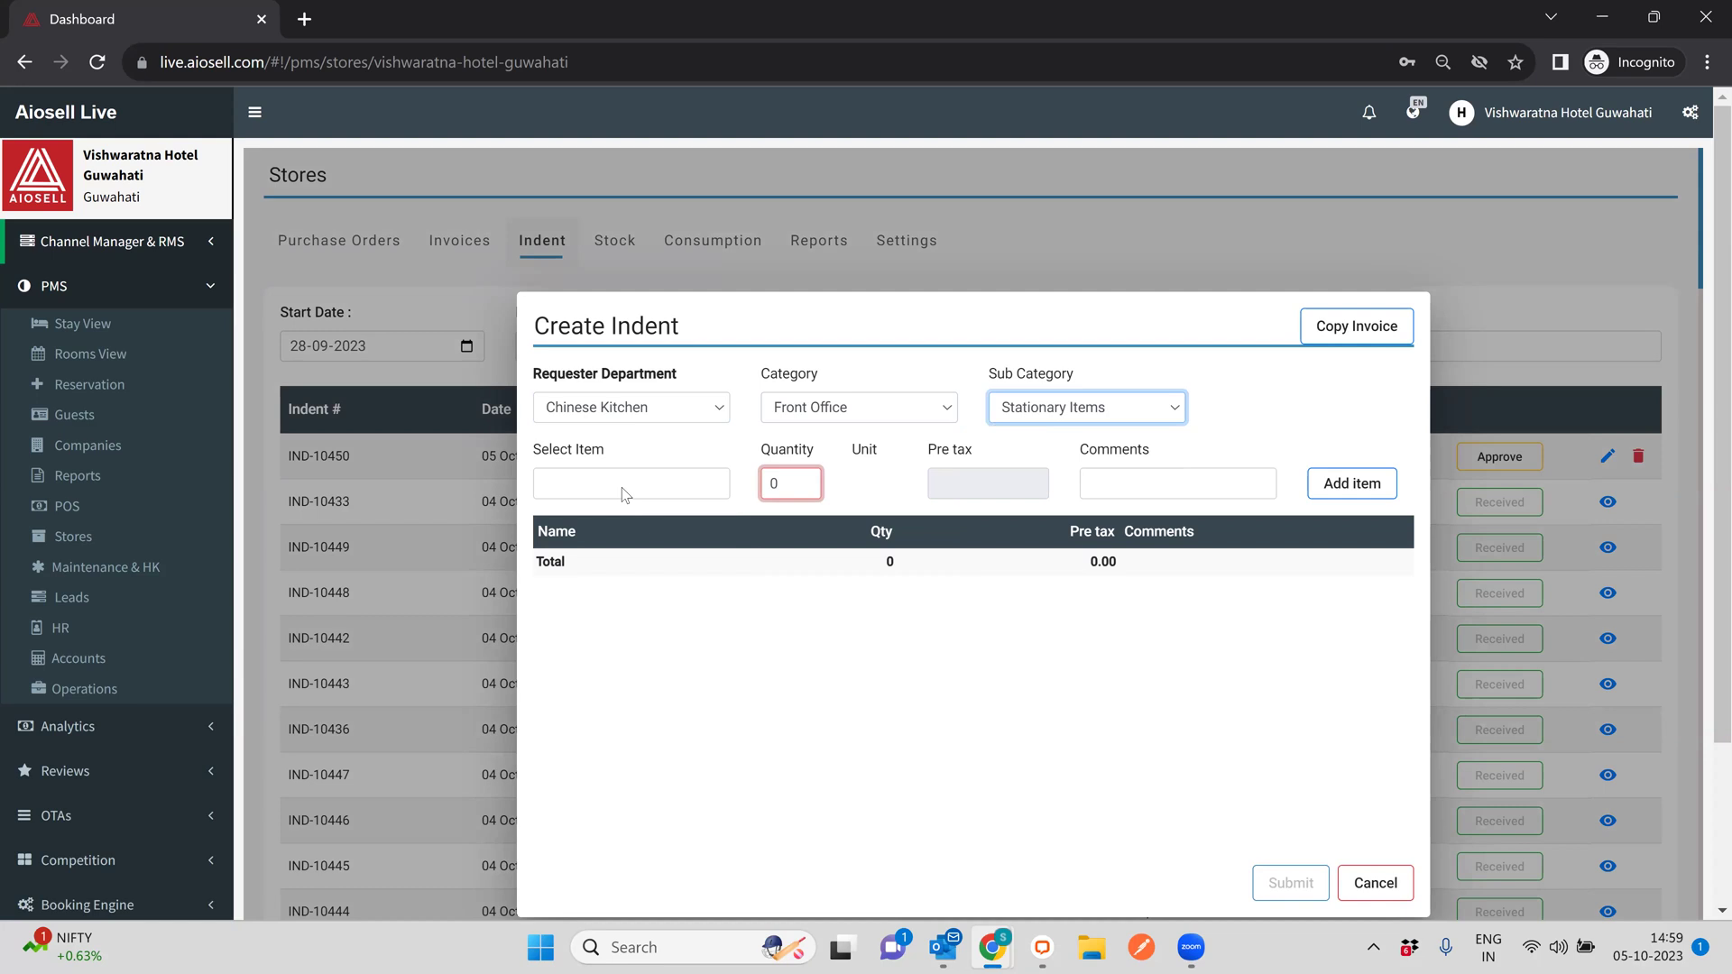
Add 10 Big Envelop to the indent, then close the draft indent form.
{"action": "left_click", "coordinate": [643, 487]}
{"action": "scroll", "coordinate": [616, 632], "scroll_direction": "down", "scroll_amount": 2}
{"action": "scroll", "coordinate": [622, 577], "scroll_direction": "up", "scroll_amount": 2}
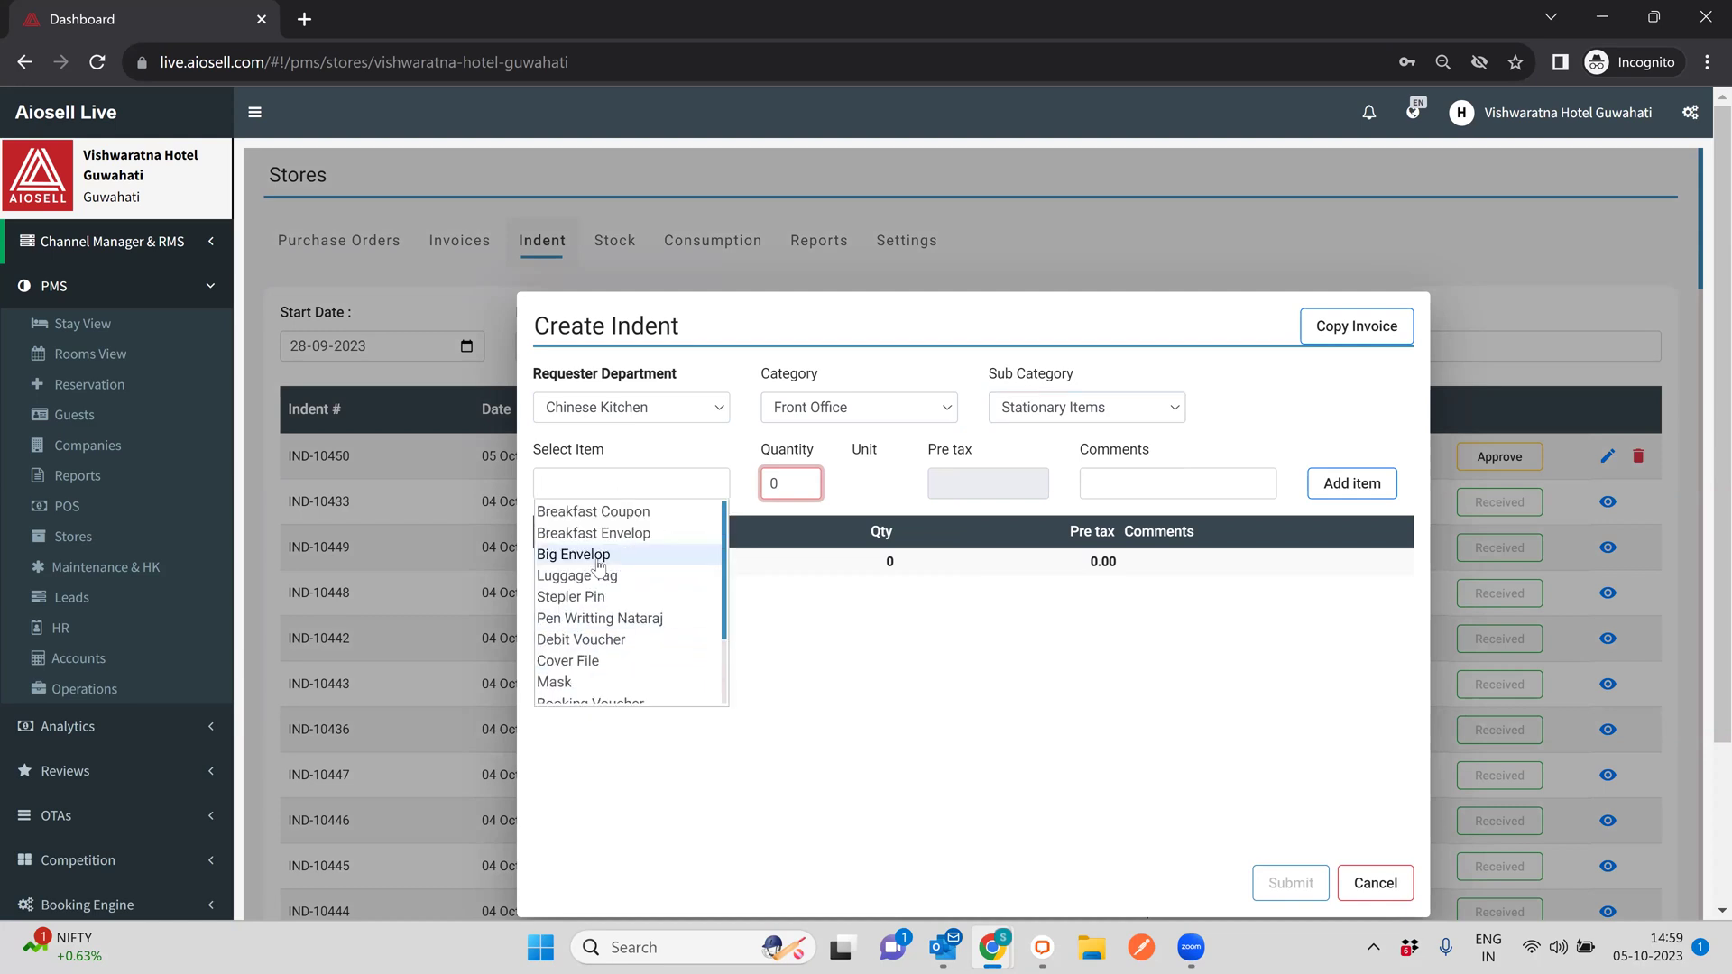
{"action": "left_click", "coordinate": [631, 554]}
{"action": "type", "text": "1"}
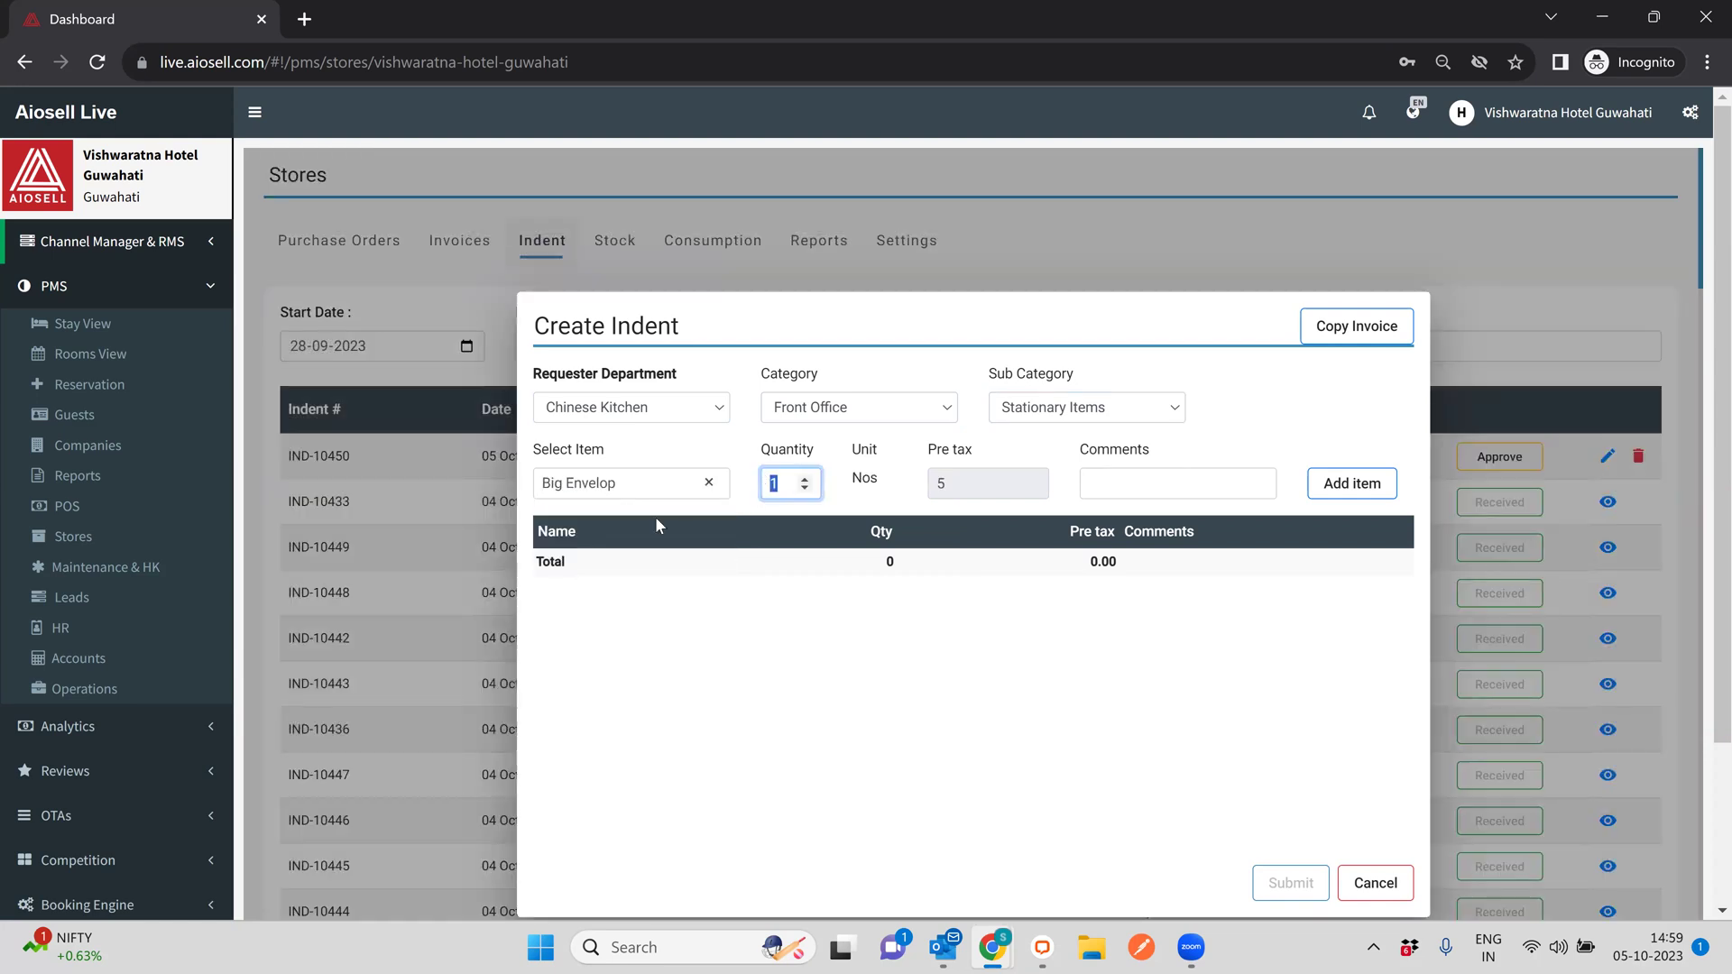
{"action": "type", "text": "0"}
{"action": "left_click", "coordinate": [1318, 487]}
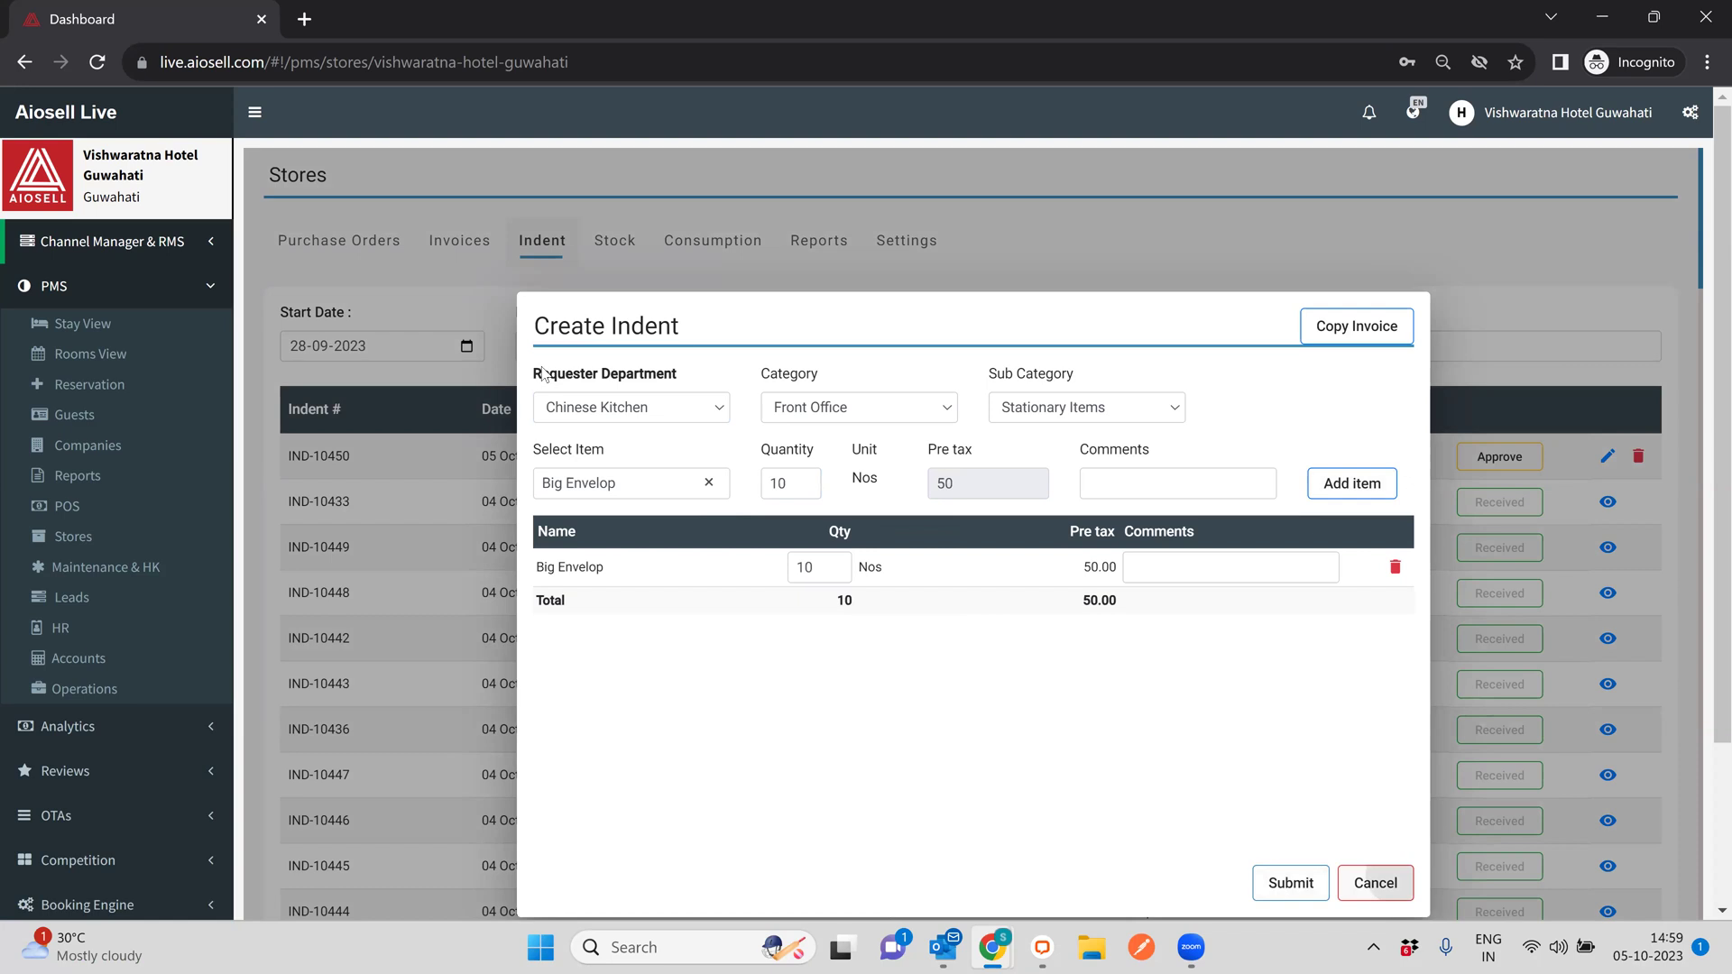
{"action": "left_click", "coordinate": [1374, 882]}
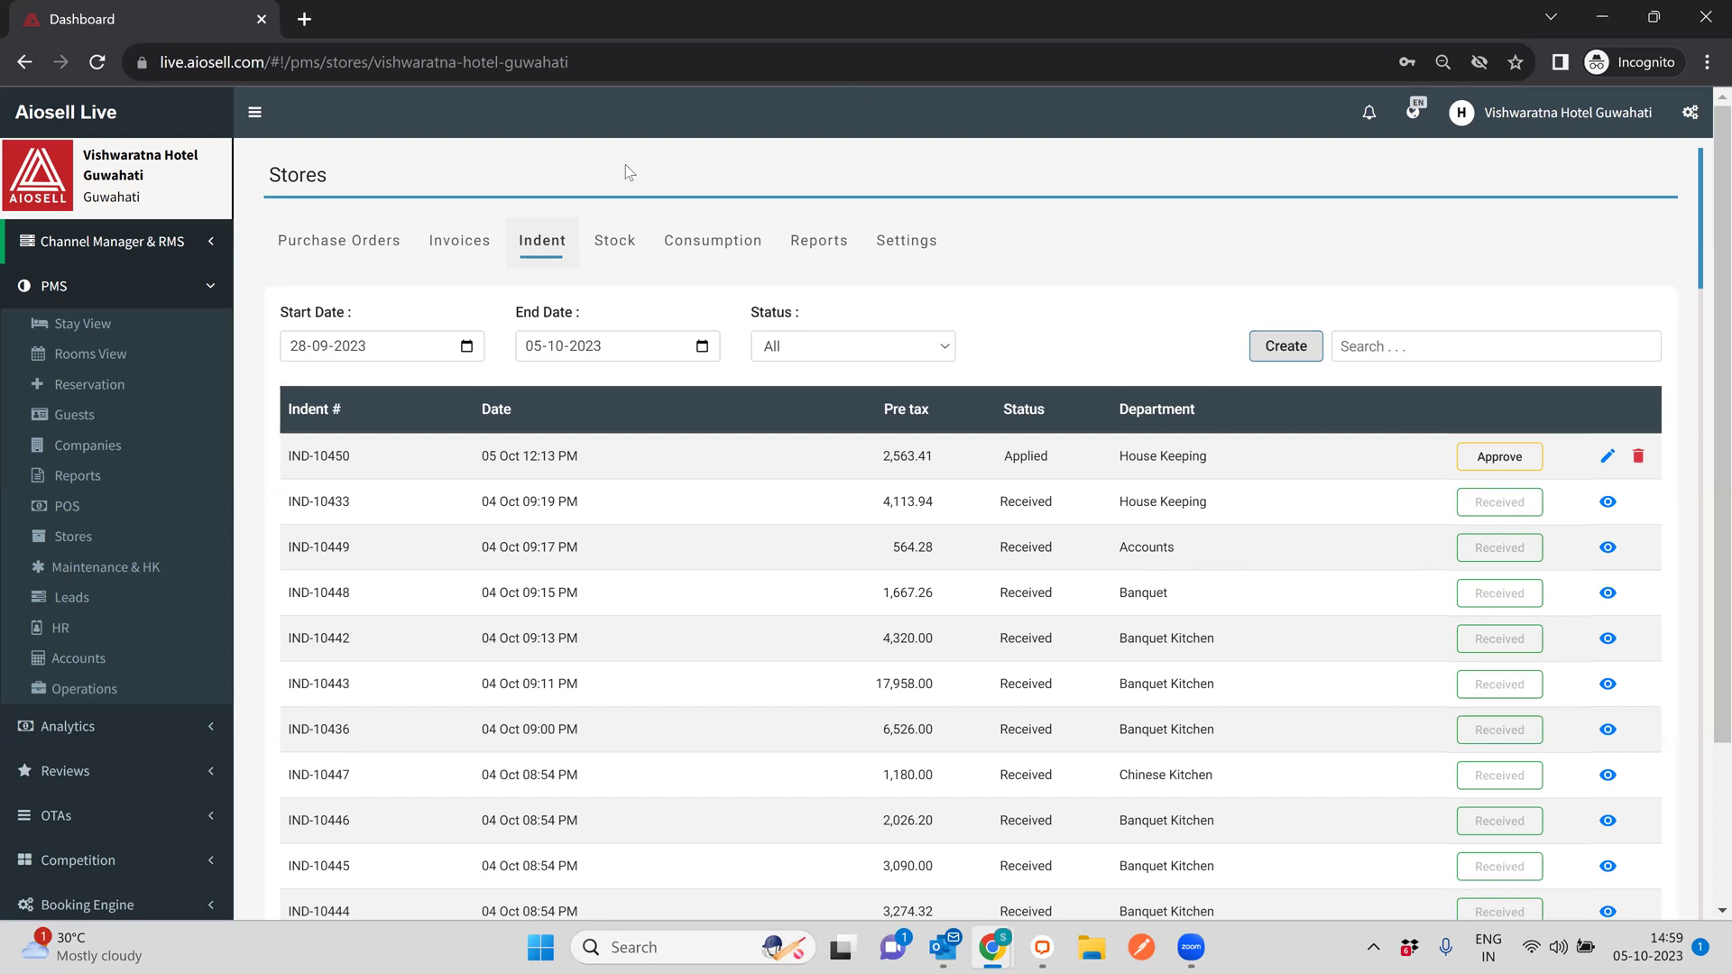
Filter the Stock list to House Keeping, scroll through it, then view Consumption records.
{"action": "left_click", "coordinate": [637, 237]}
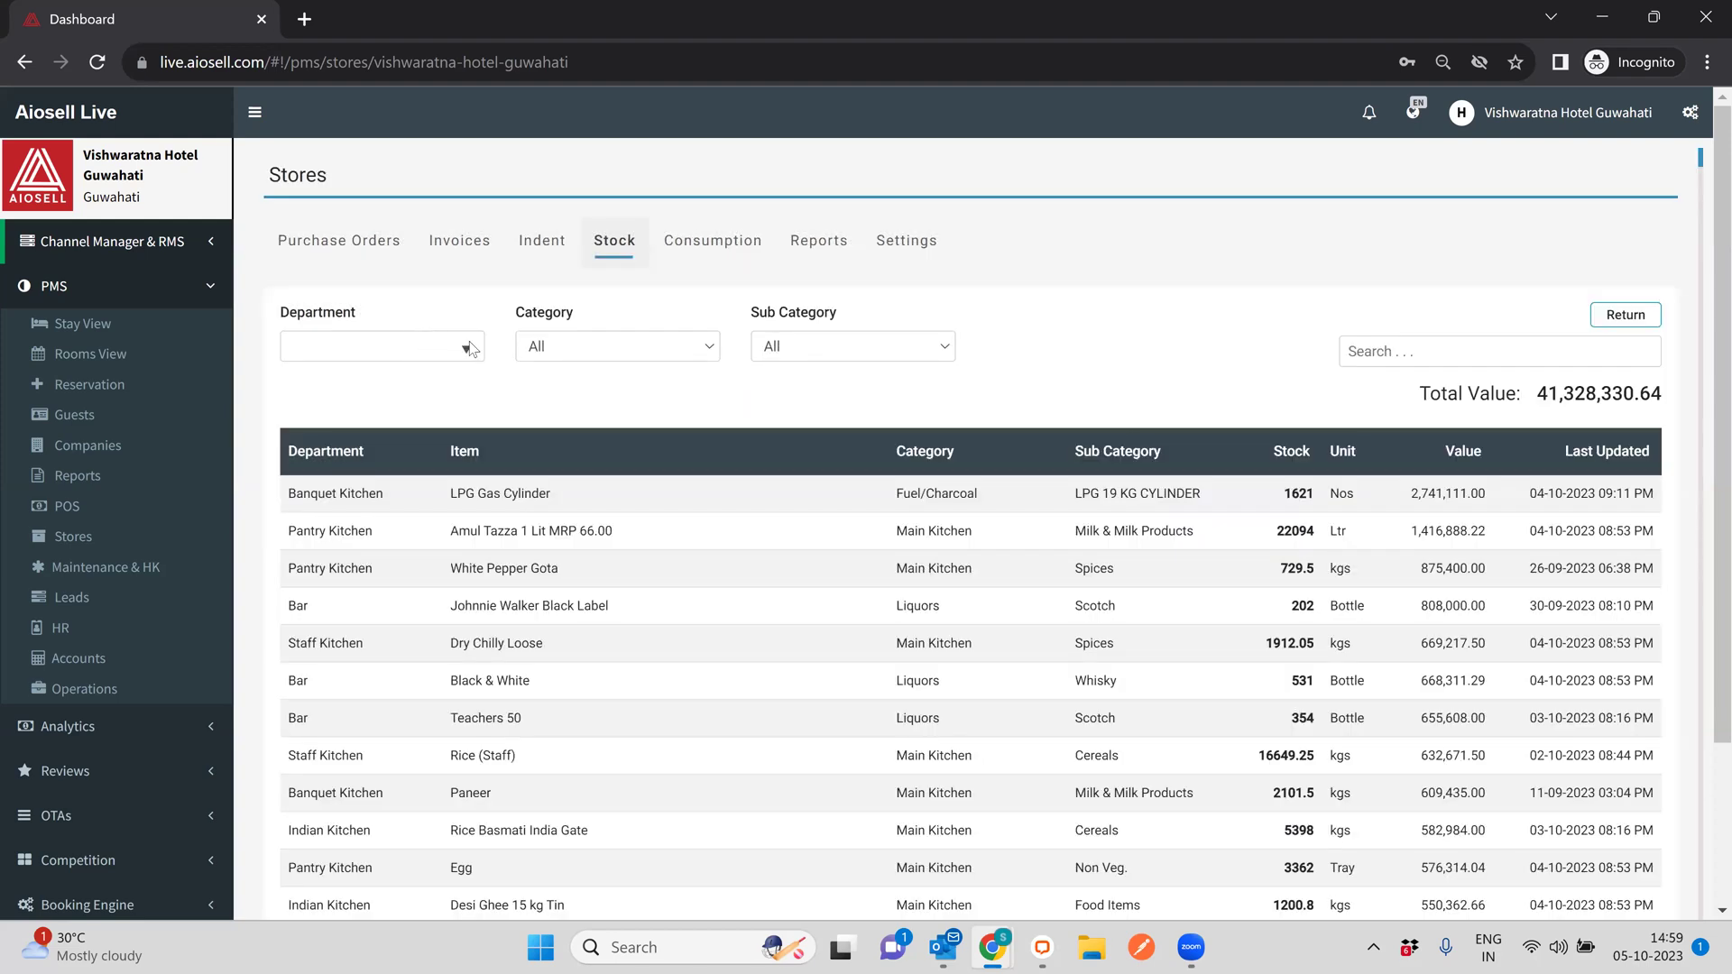
{"action": "left_click", "coordinate": [469, 351]}
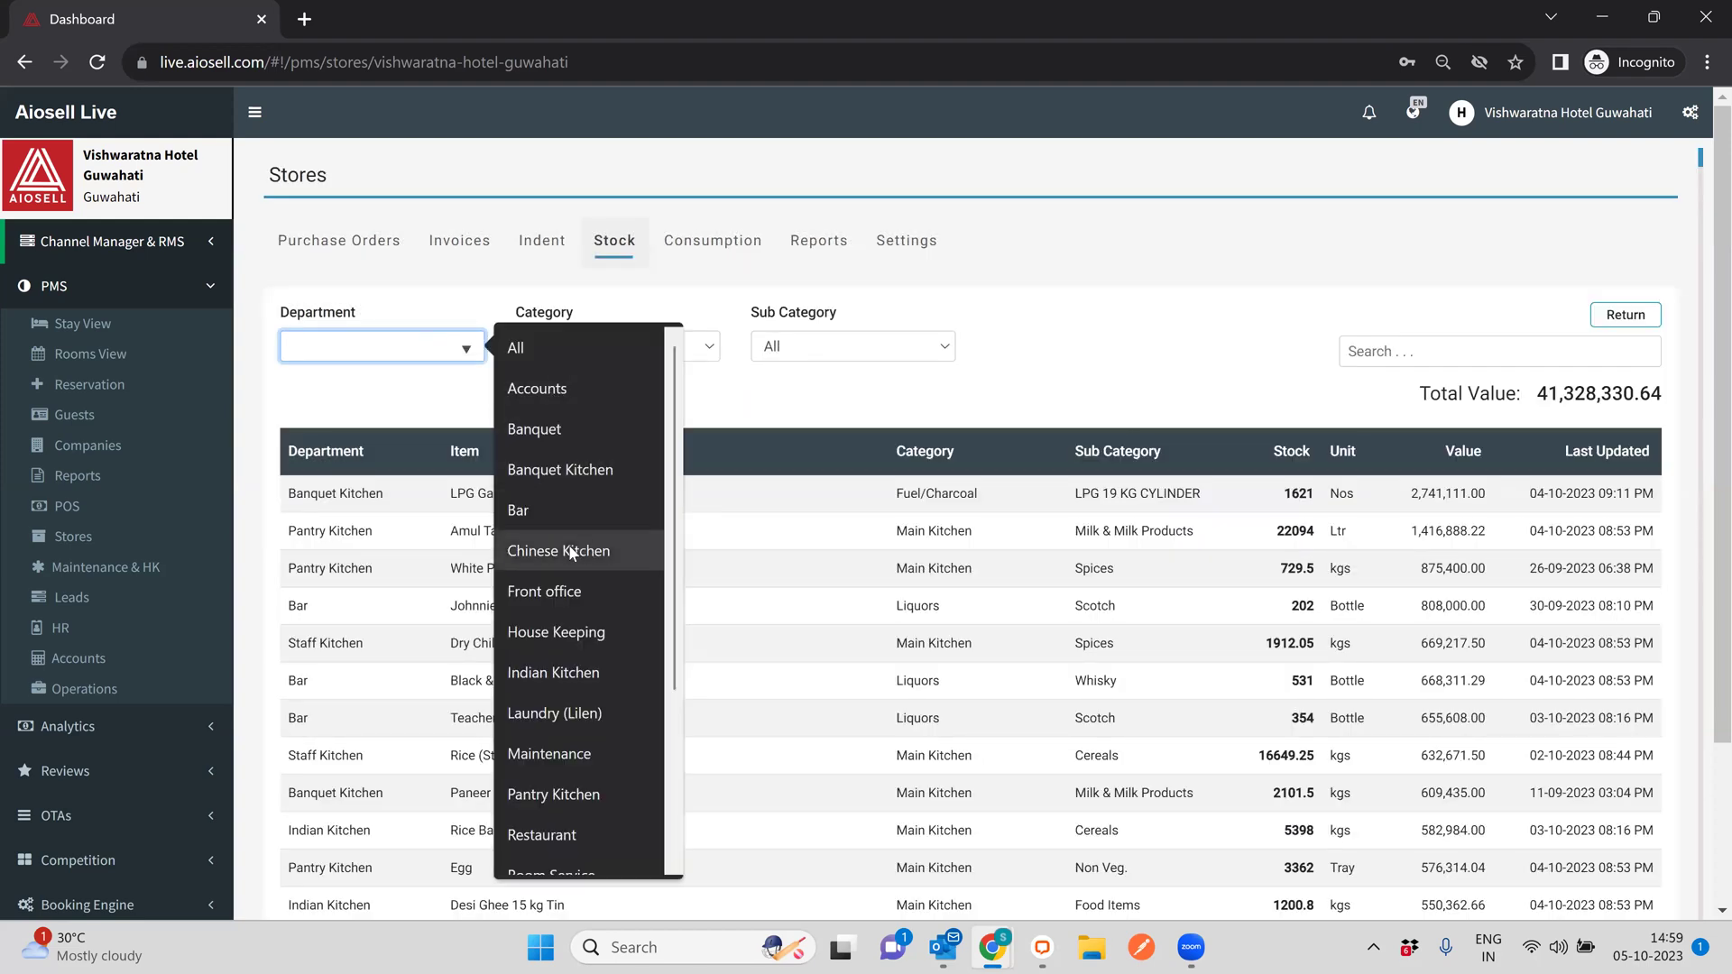
{"action": "left_click", "coordinate": [569, 633]}
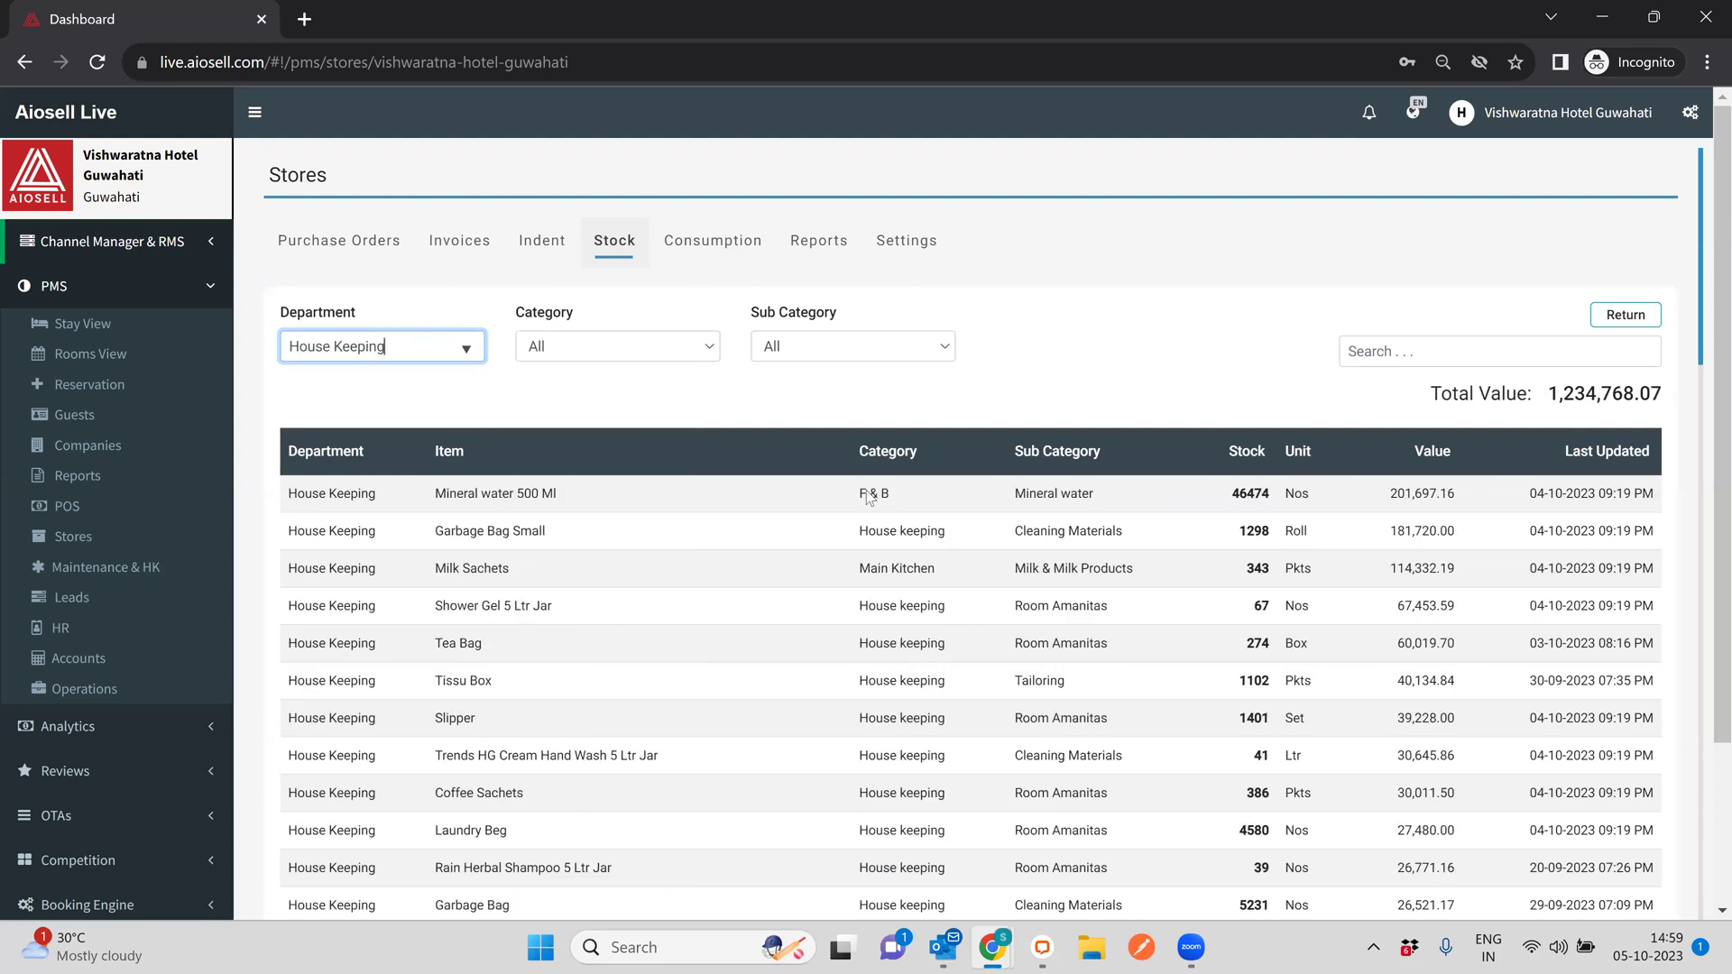
{"action": "scroll", "coordinate": [1299, 570], "scroll_direction": "down", "scroll_amount": 3}
{"action": "scroll", "coordinate": [1292, 567], "scroll_direction": "down", "scroll_amount": 3}
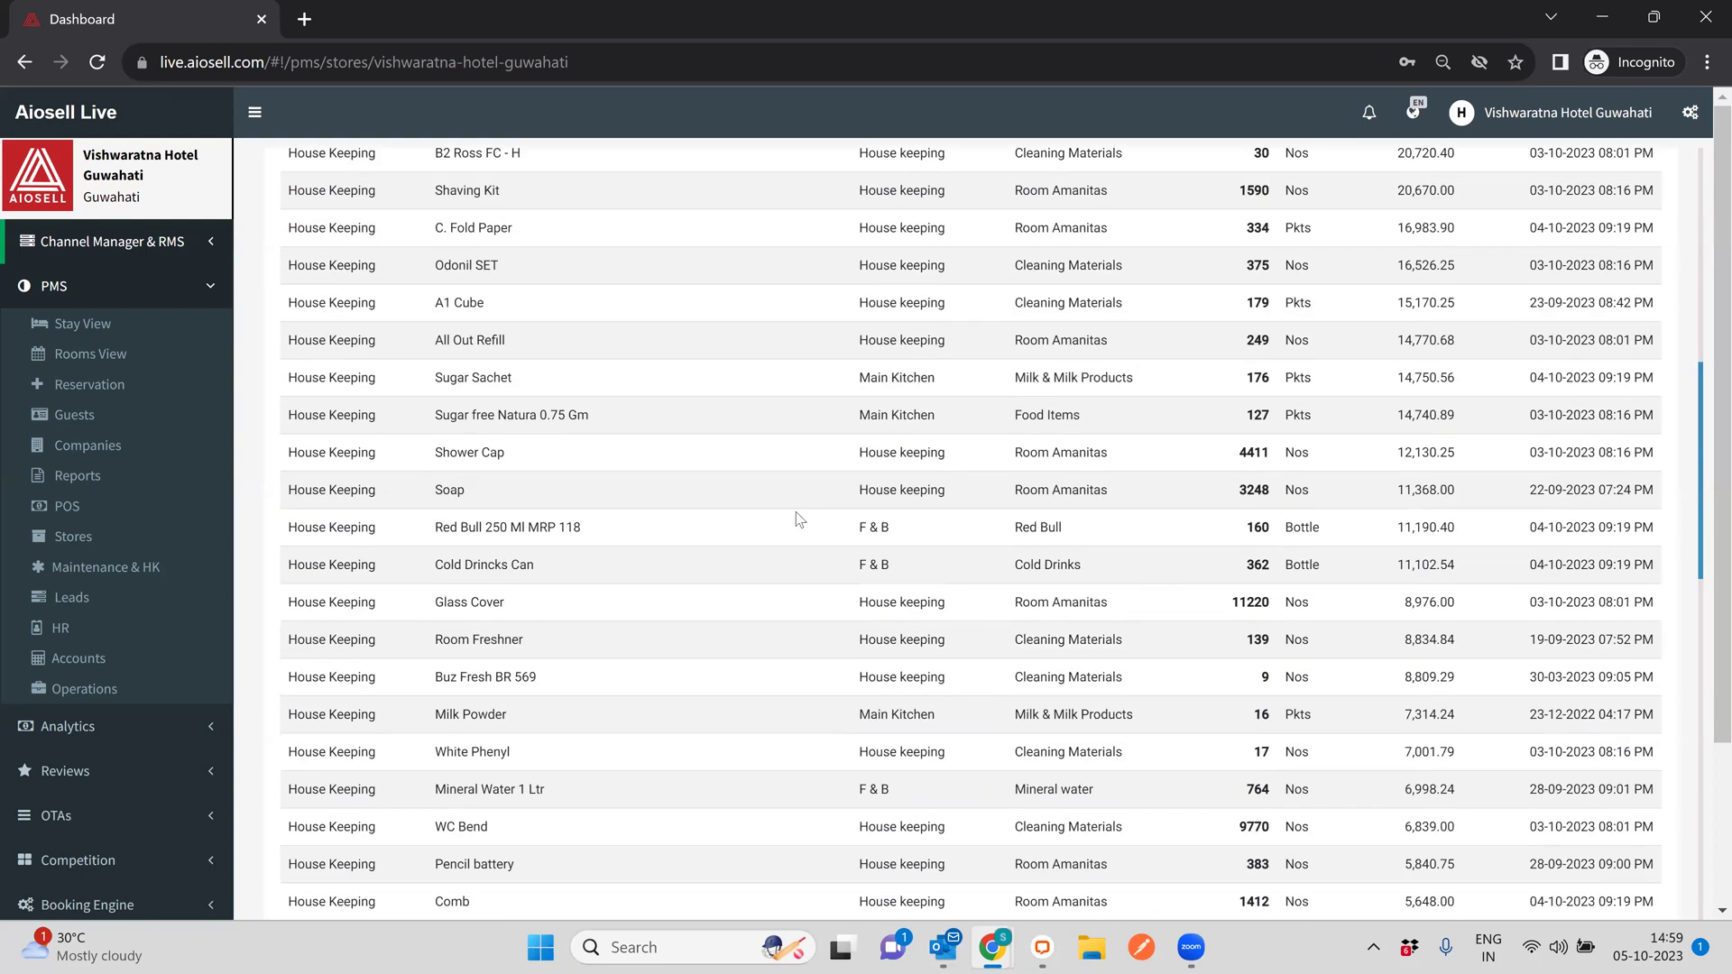
{"action": "scroll", "coordinate": [729, 460], "scroll_direction": "up", "scroll_amount": 3}
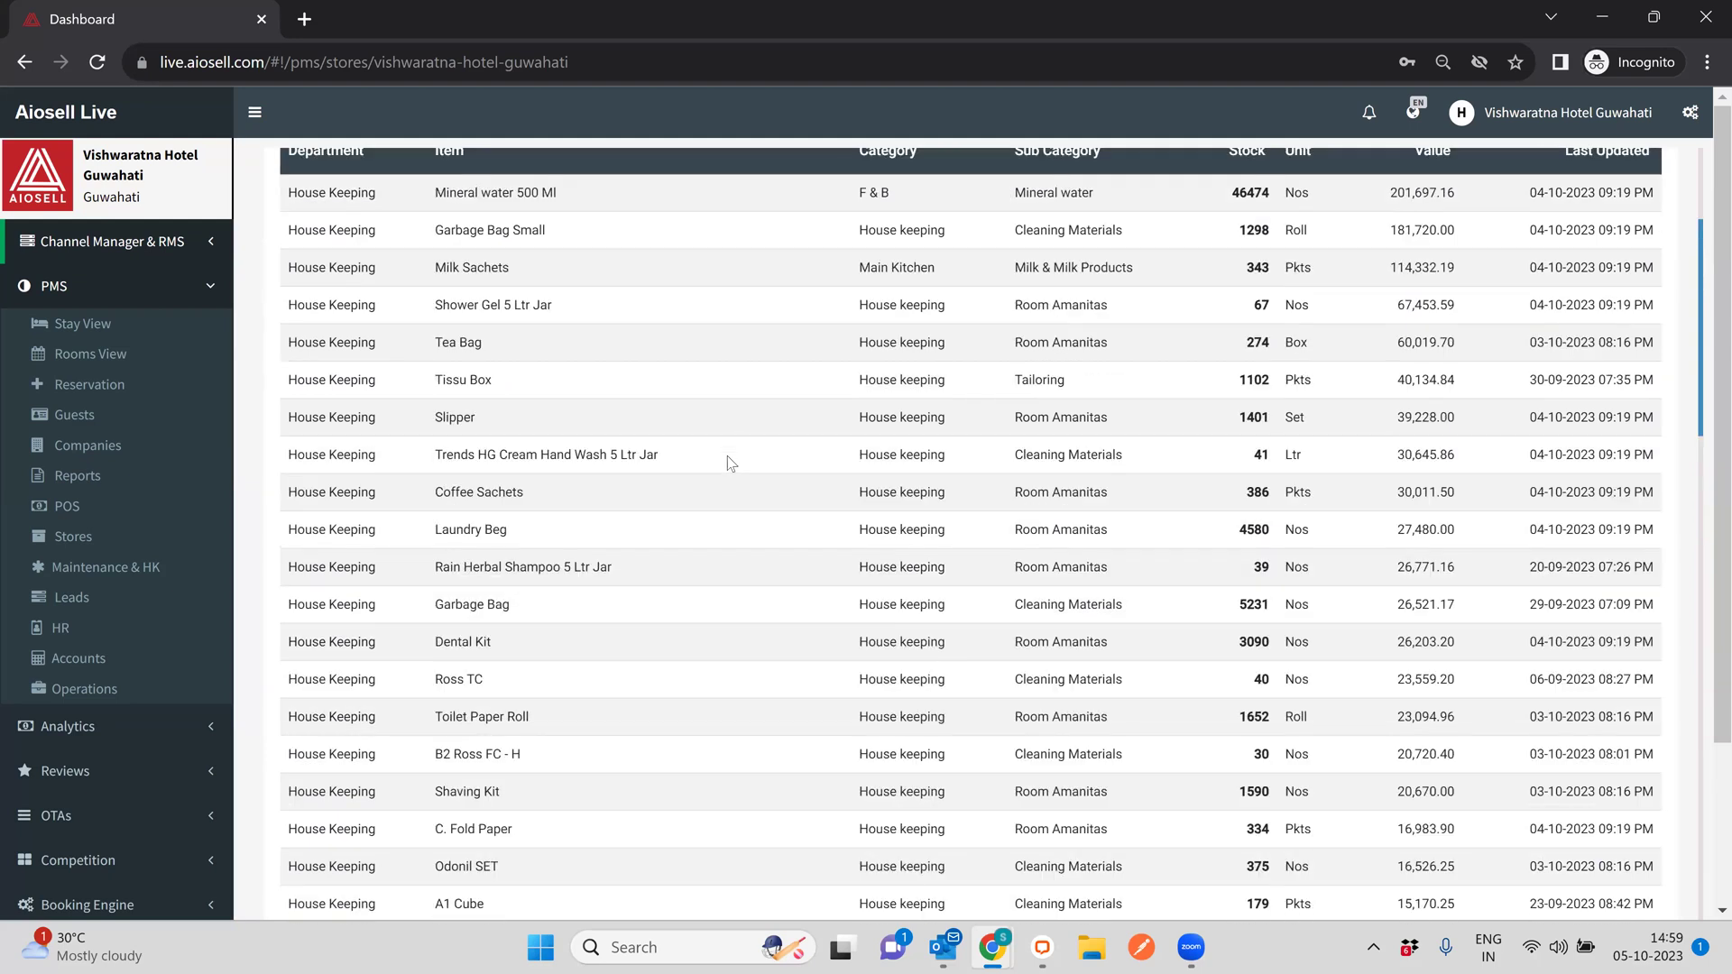
{"action": "scroll", "coordinate": [727, 462], "scroll_direction": "up", "scroll_amount": 3}
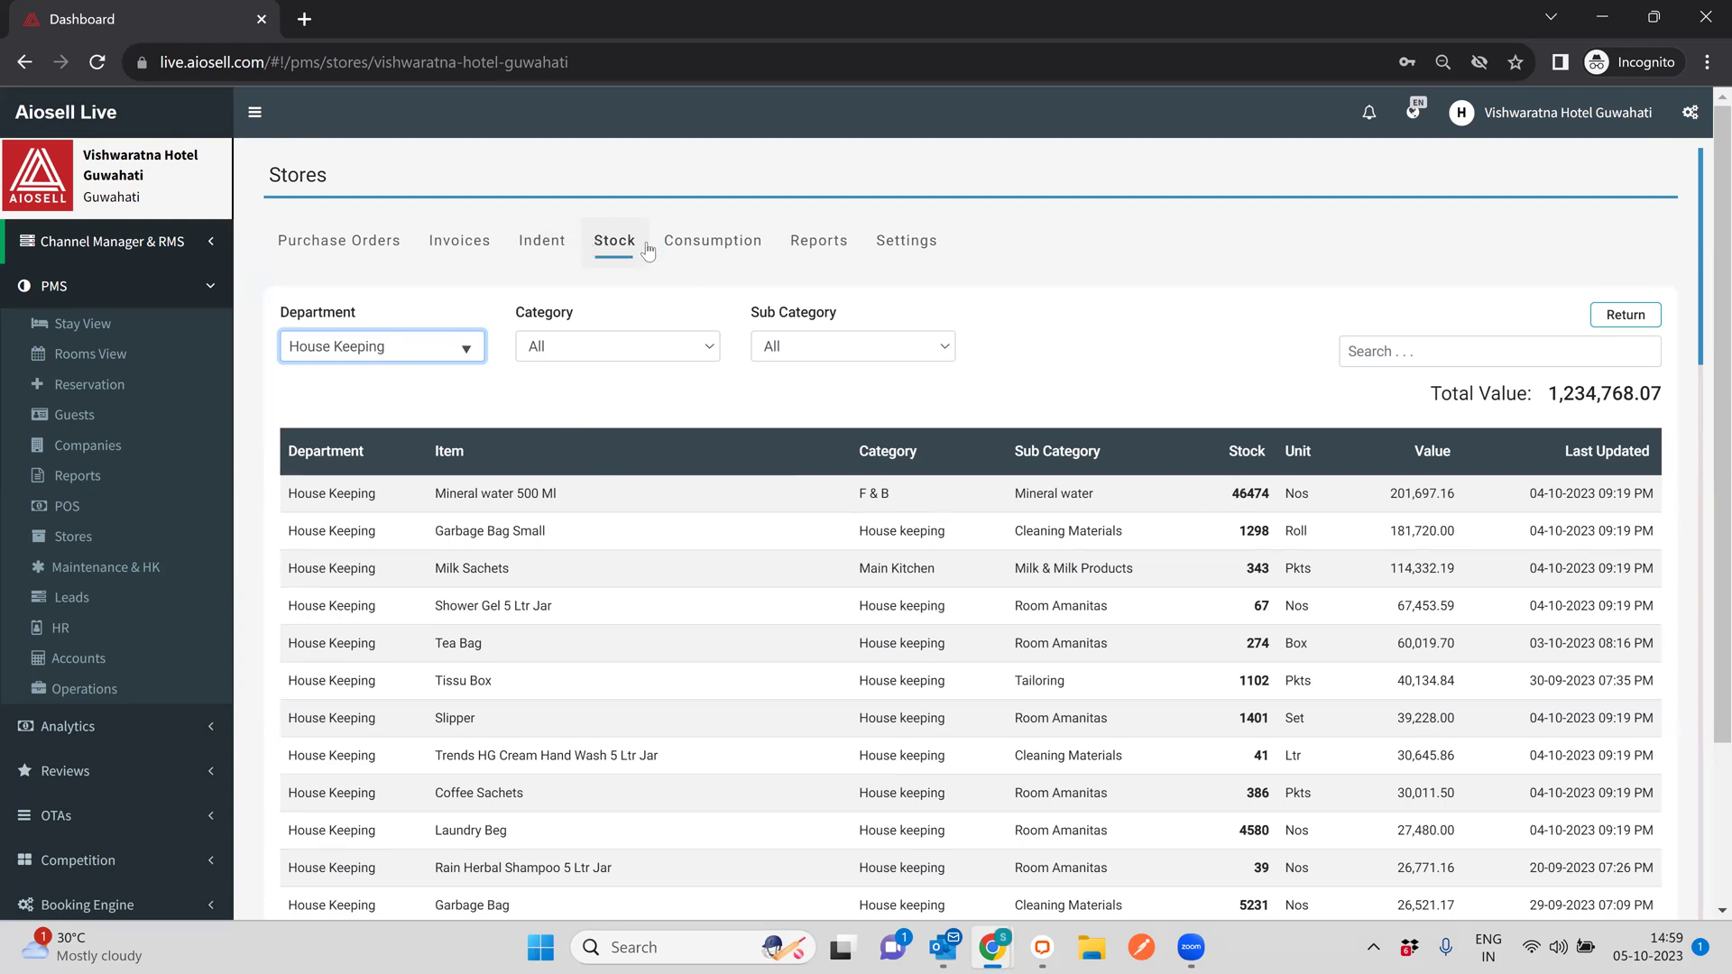
{"action": "left_click", "coordinate": [699, 233]}
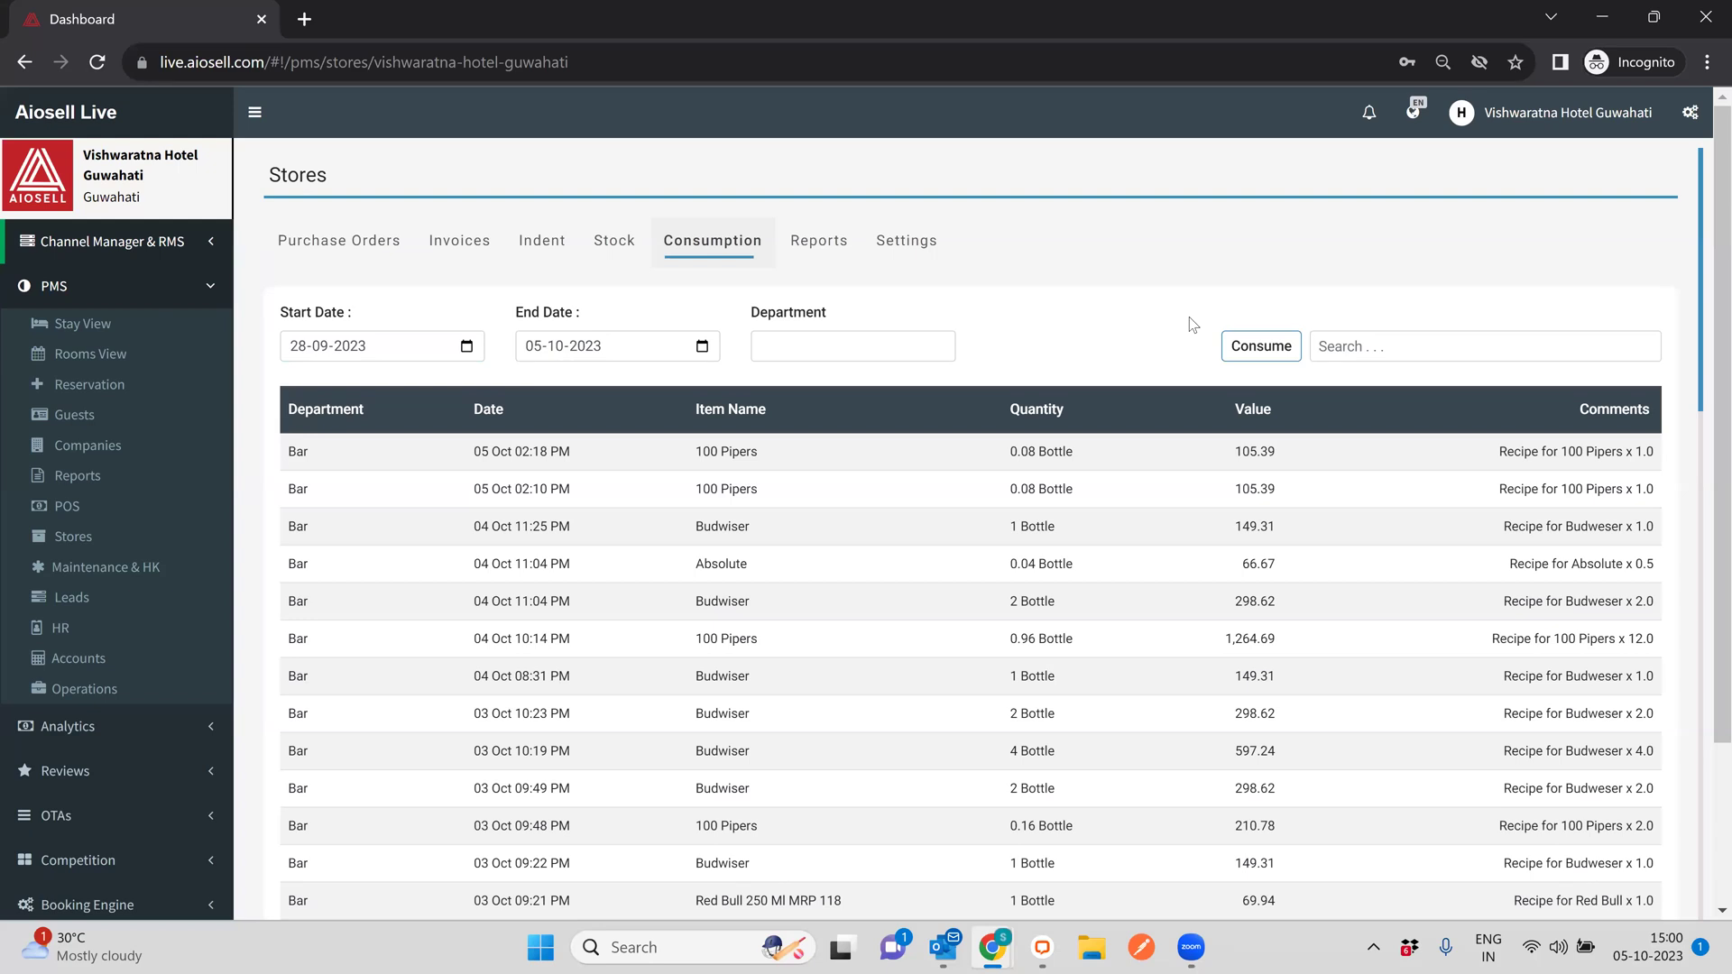
{"action": "left_click", "coordinate": [1261, 345]}
{"action": "left_click", "coordinate": [604, 564]}
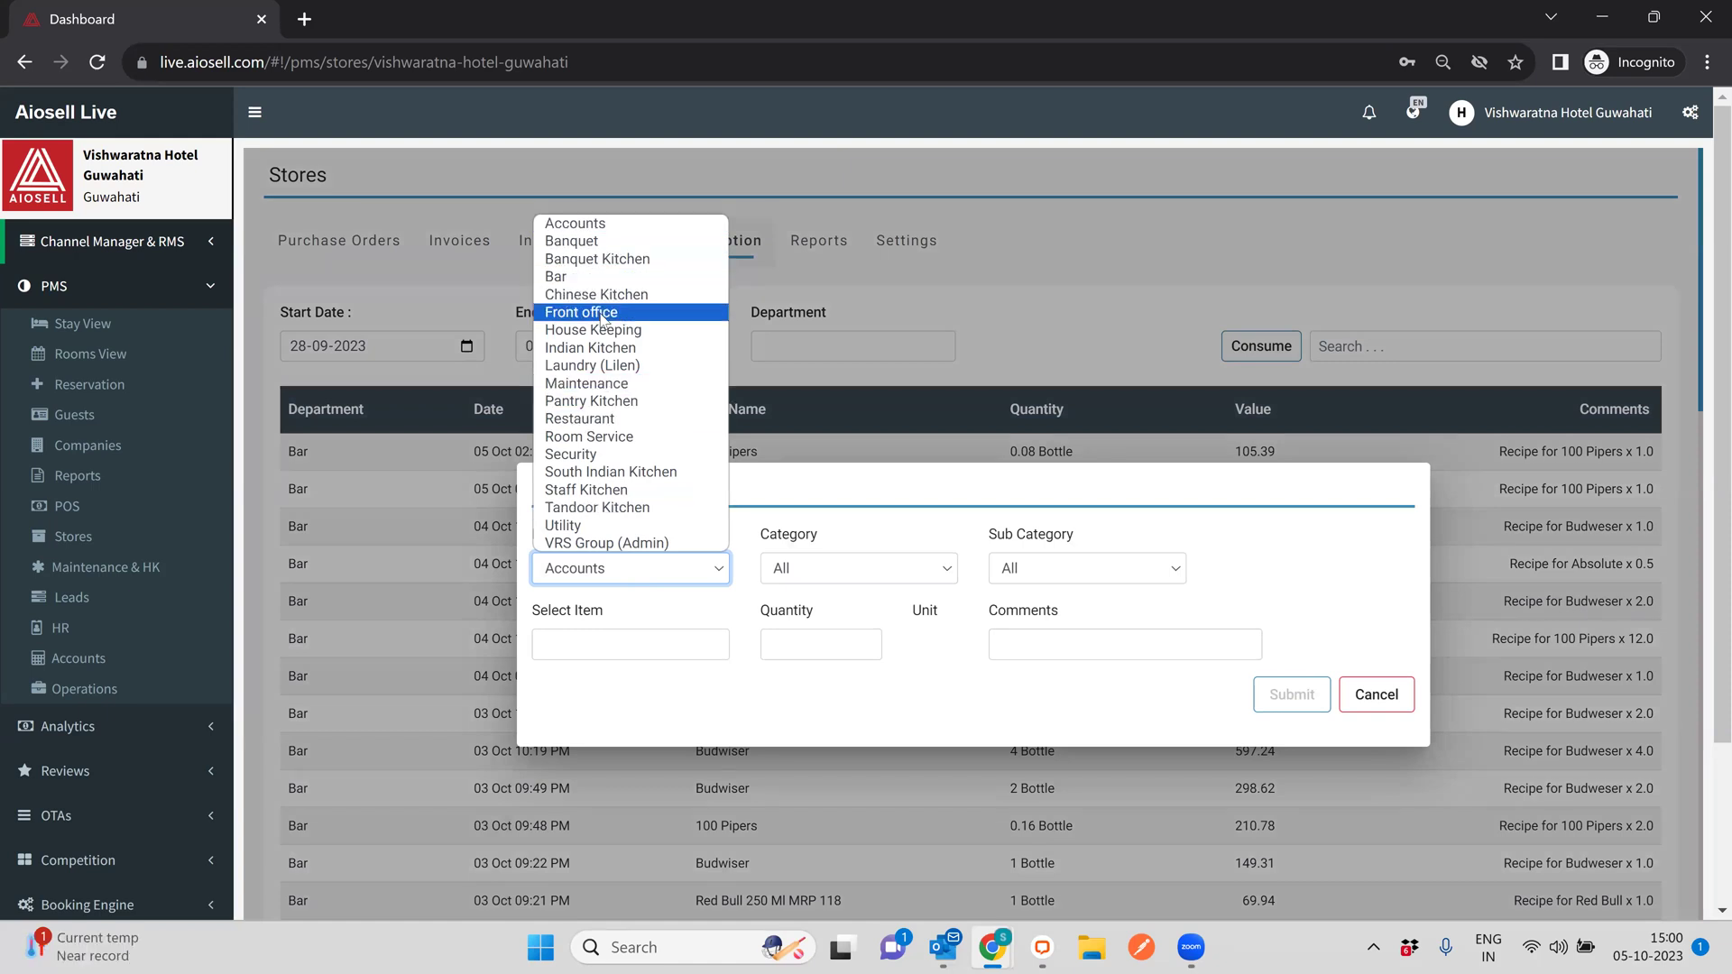
{"action": "left_click", "coordinate": [599, 312]}
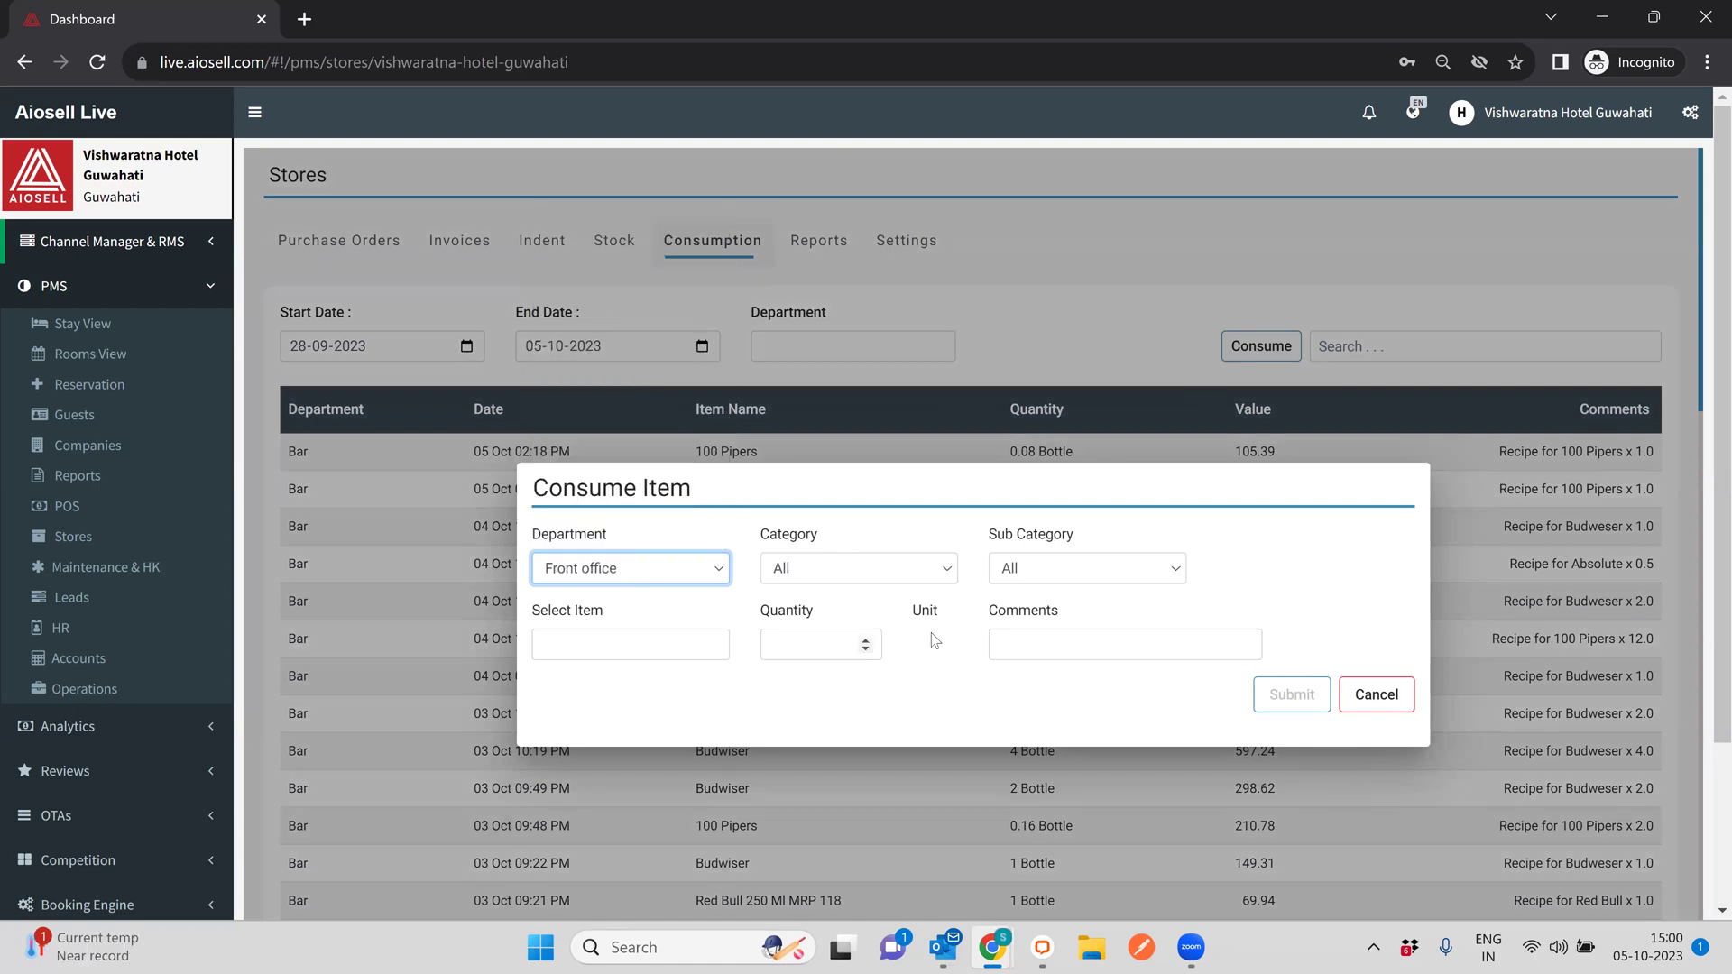
{"action": "left_click", "coordinate": [1378, 696]}
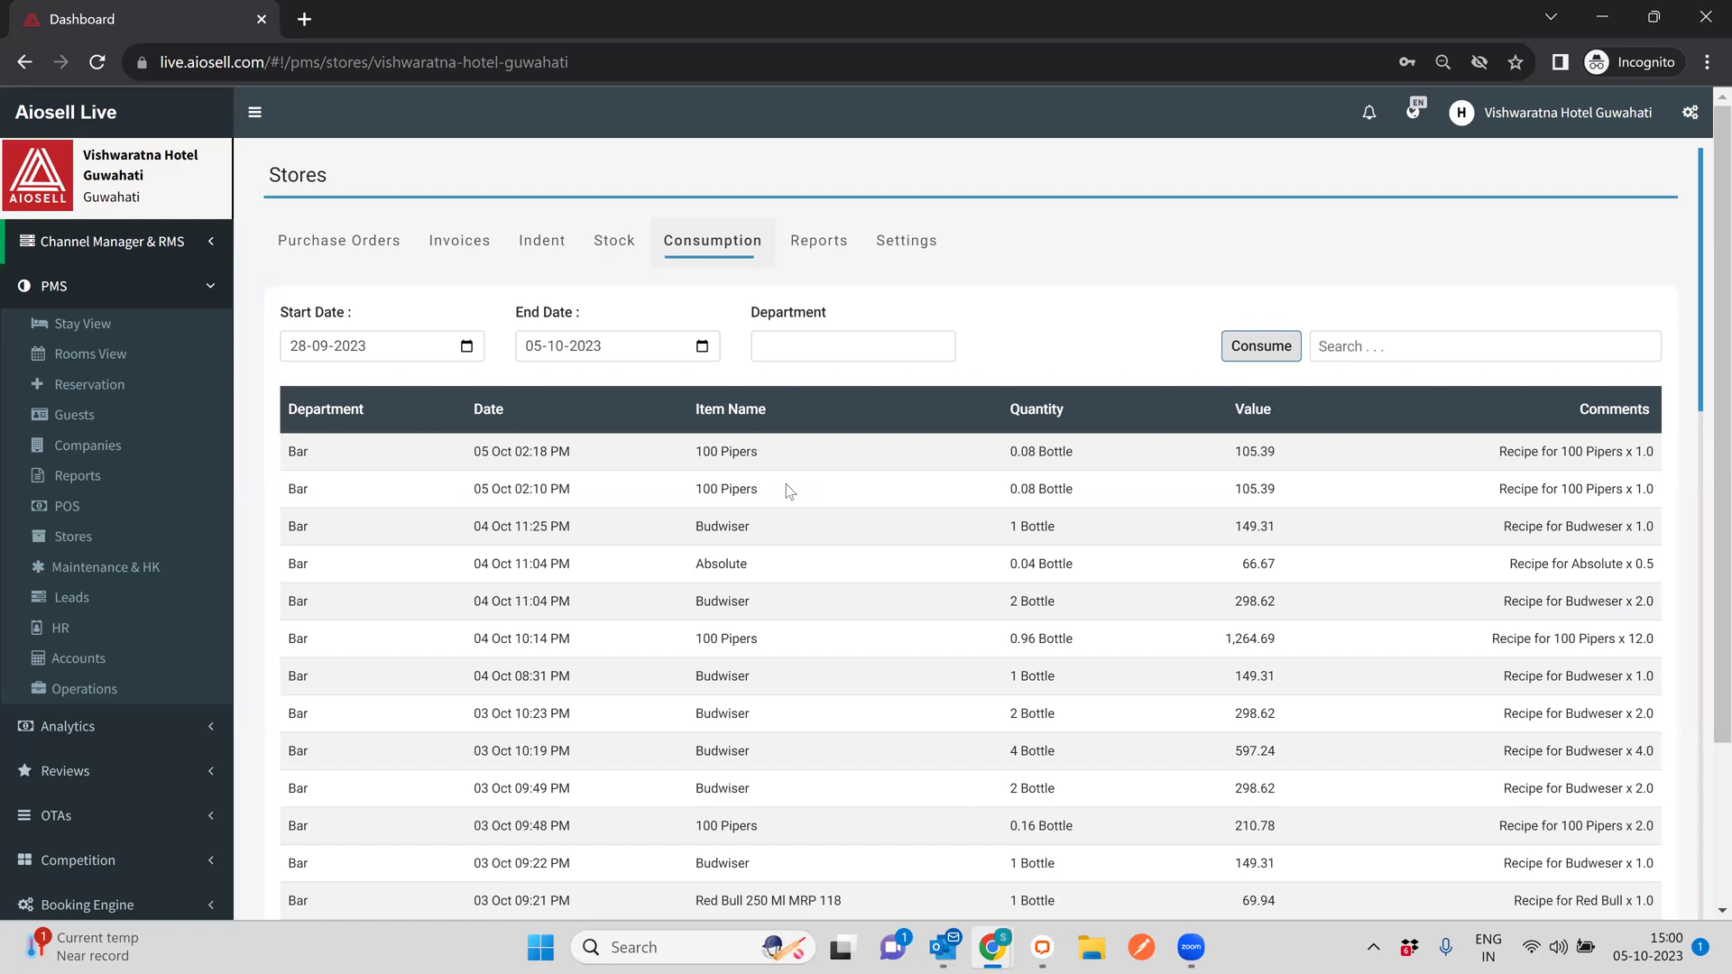
In Reports, keep Indent as the report type and try Department Wise then Category Wise sorting.
{"action": "left_click", "coordinate": [837, 241]}
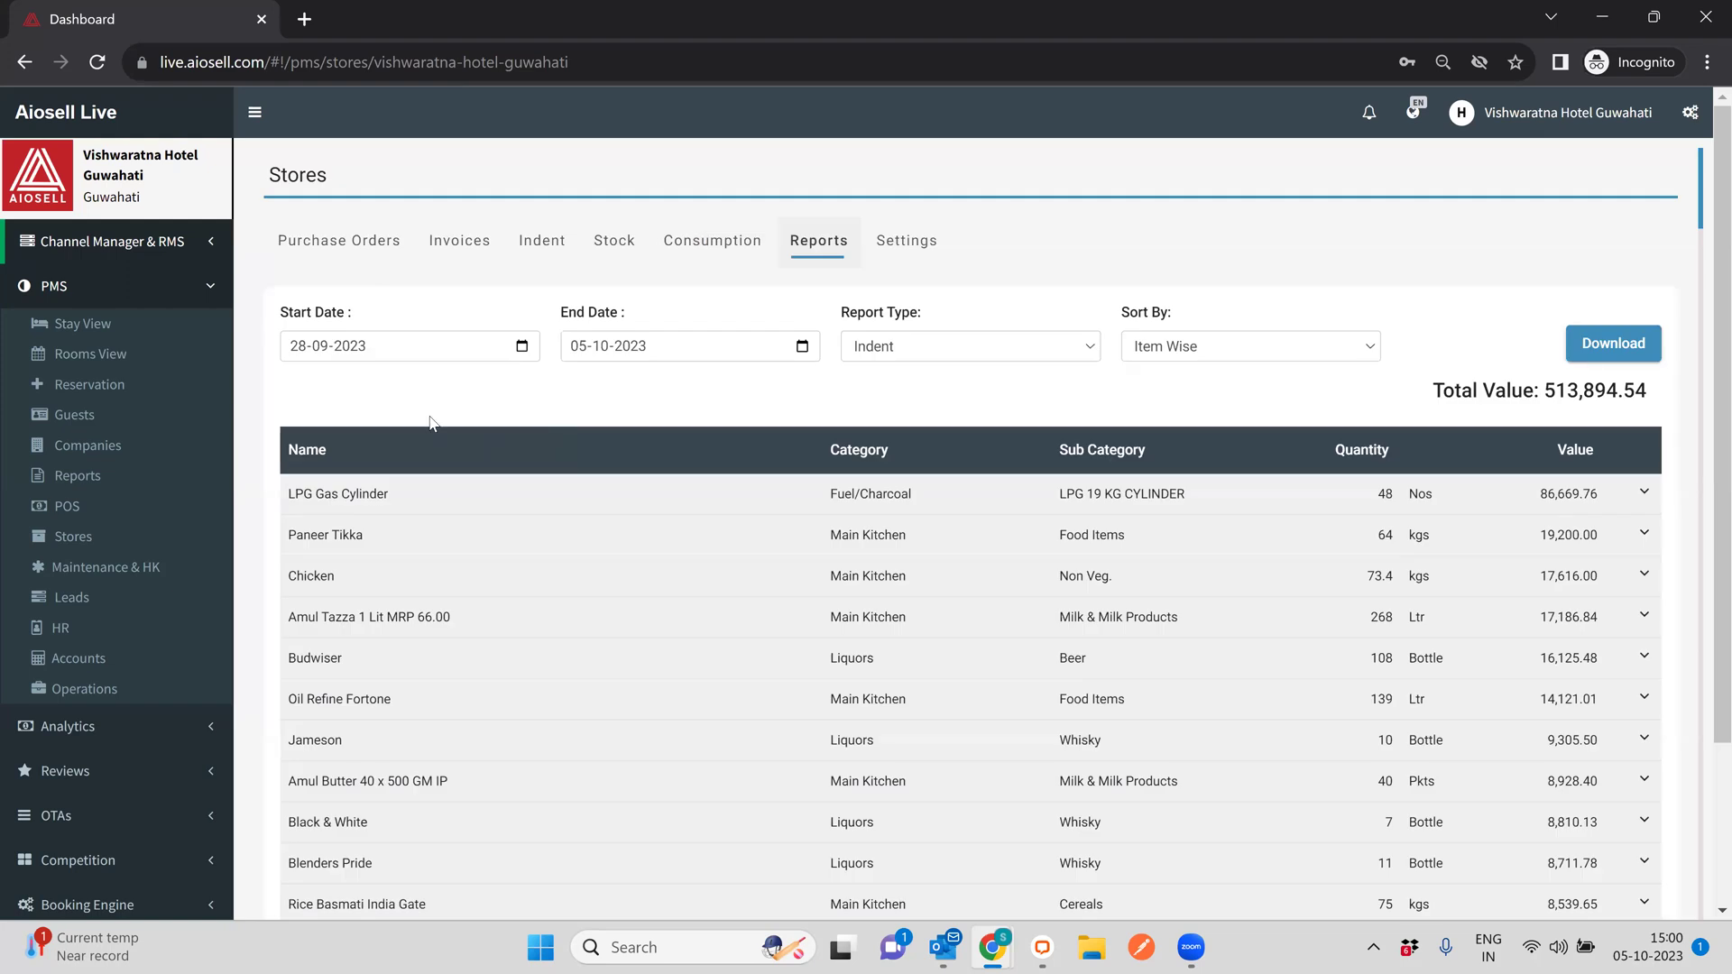
{"action": "left_click", "coordinate": [988, 344]}
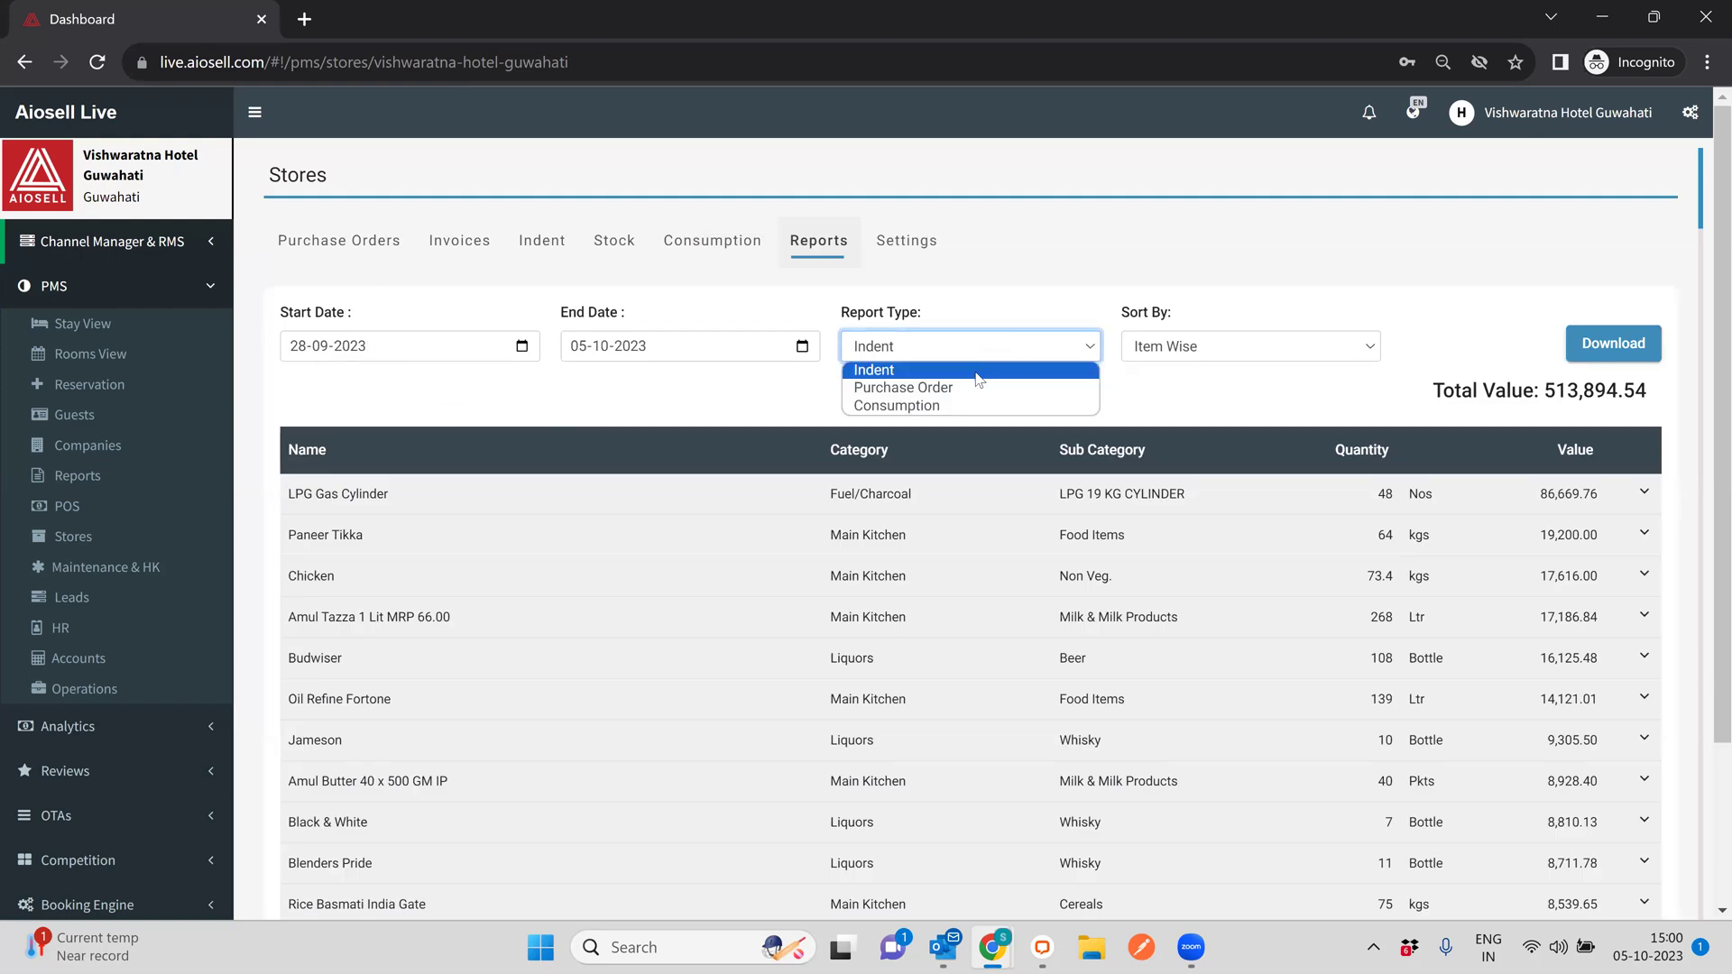
{"action": "left_click", "coordinate": [902, 370]}
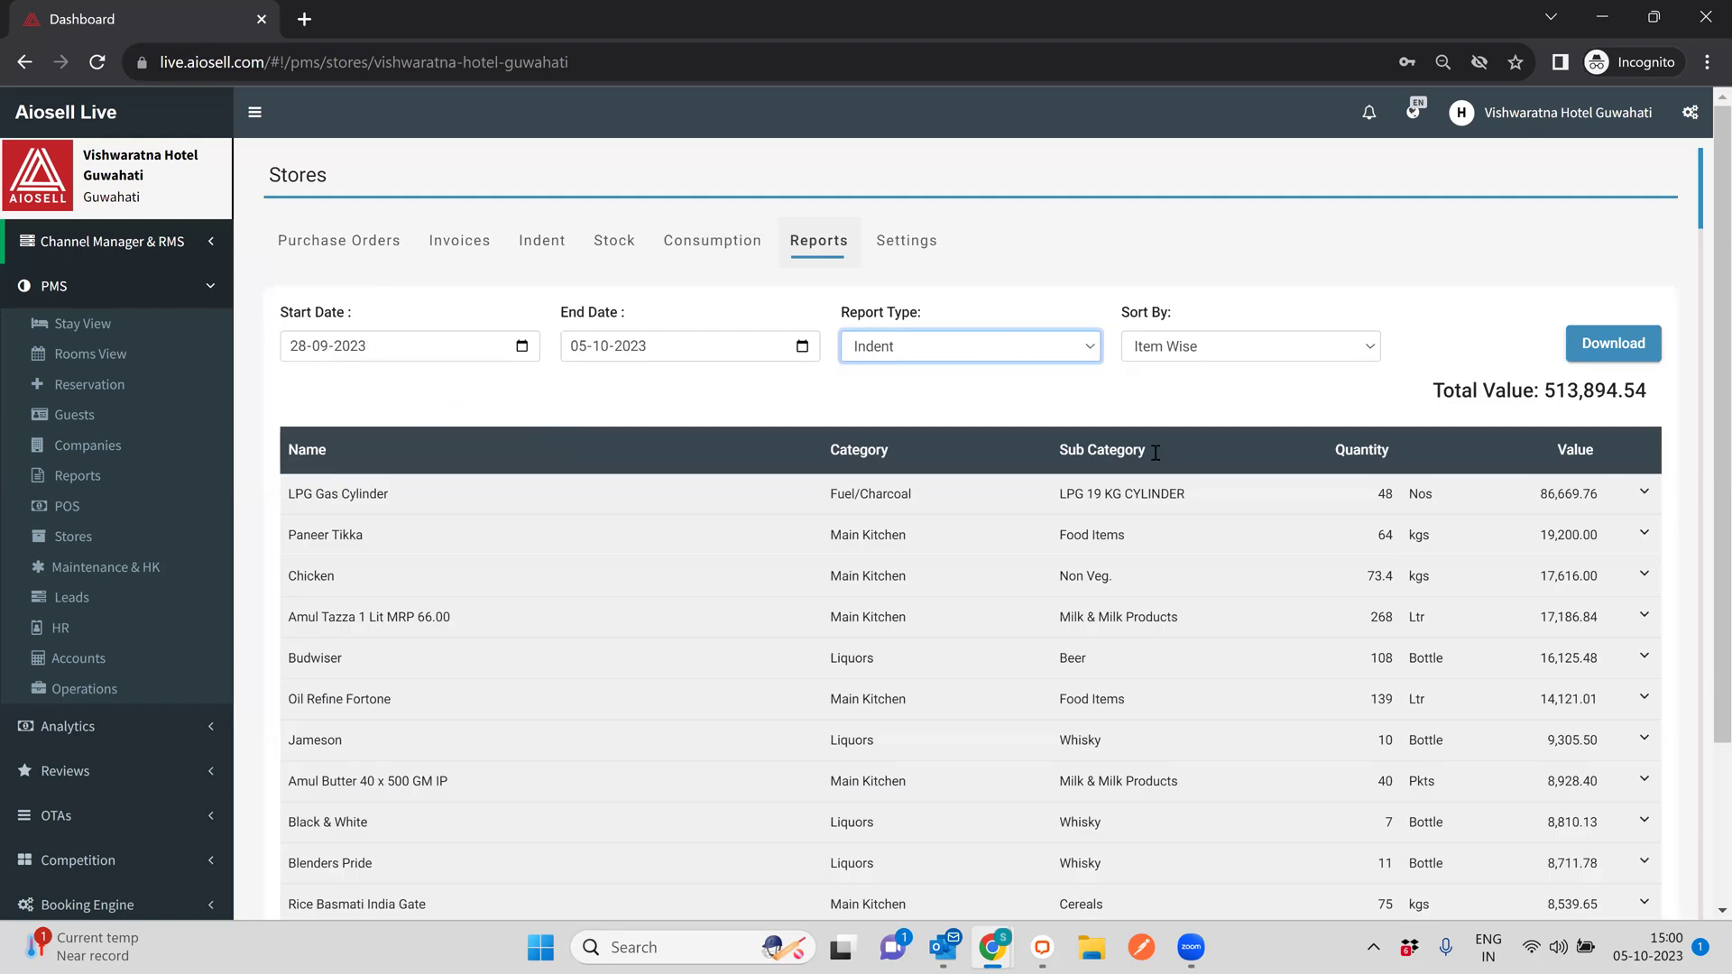
{"action": "left_click", "coordinate": [627, 493]}
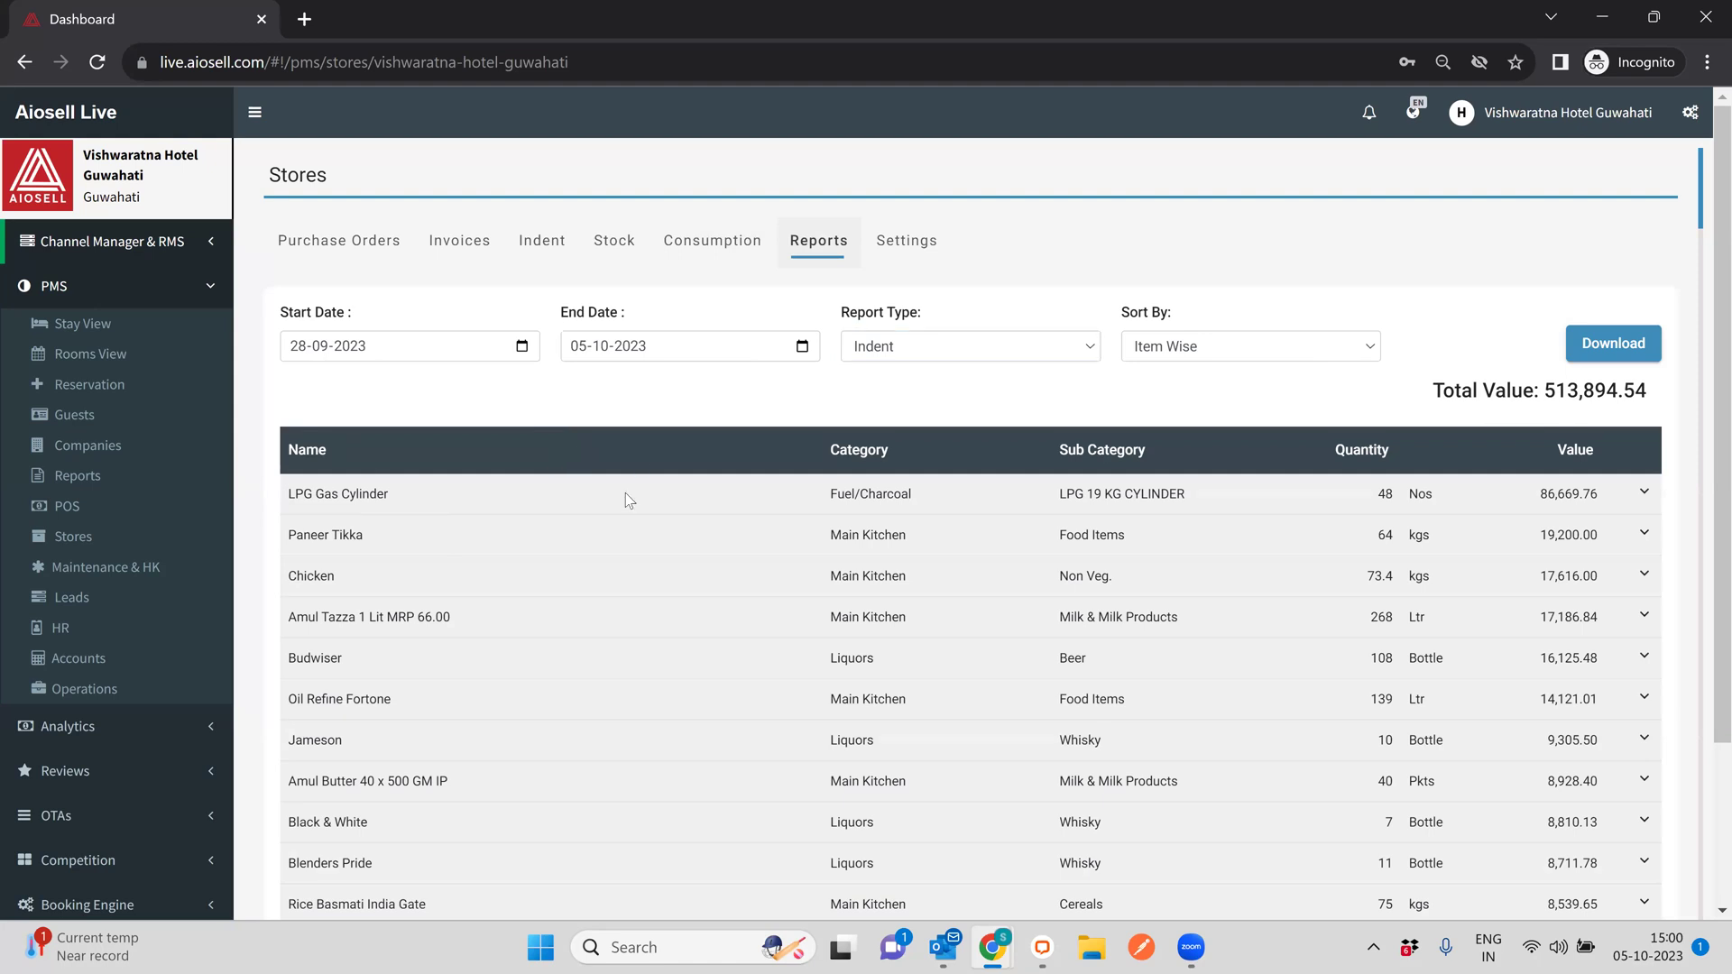
{"action": "left_click", "coordinate": [1247, 341]}
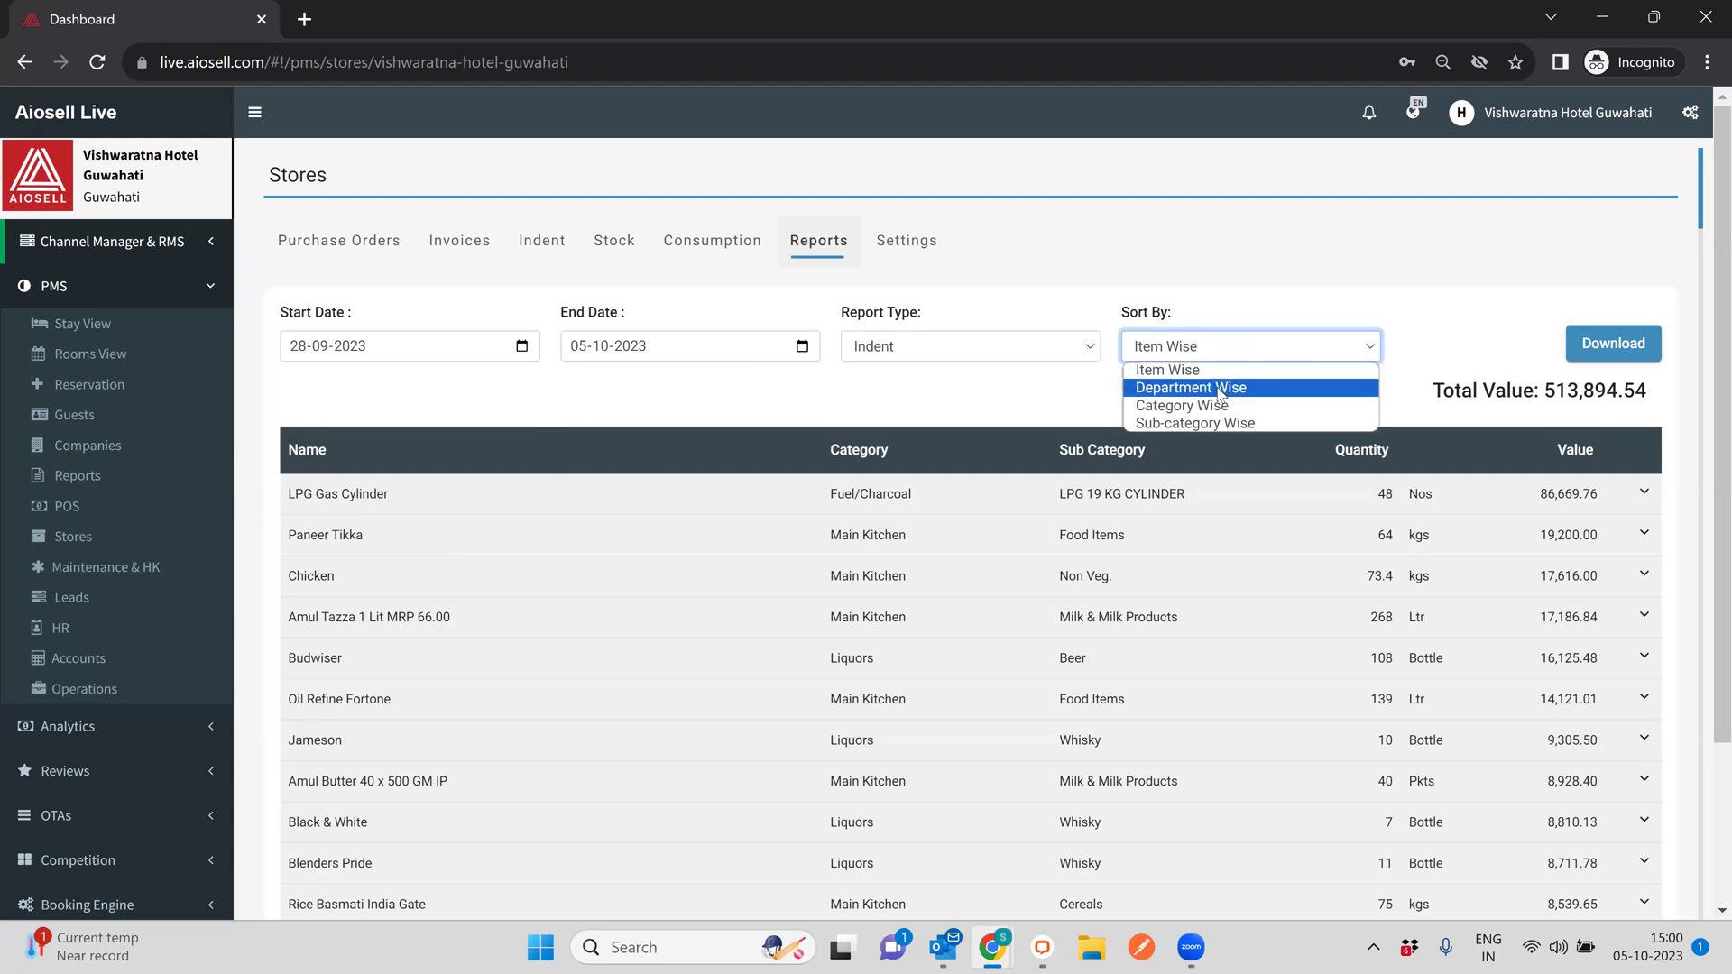
{"action": "left_click", "coordinate": [1227, 390]}
{"action": "left_click", "coordinate": [1229, 354]}
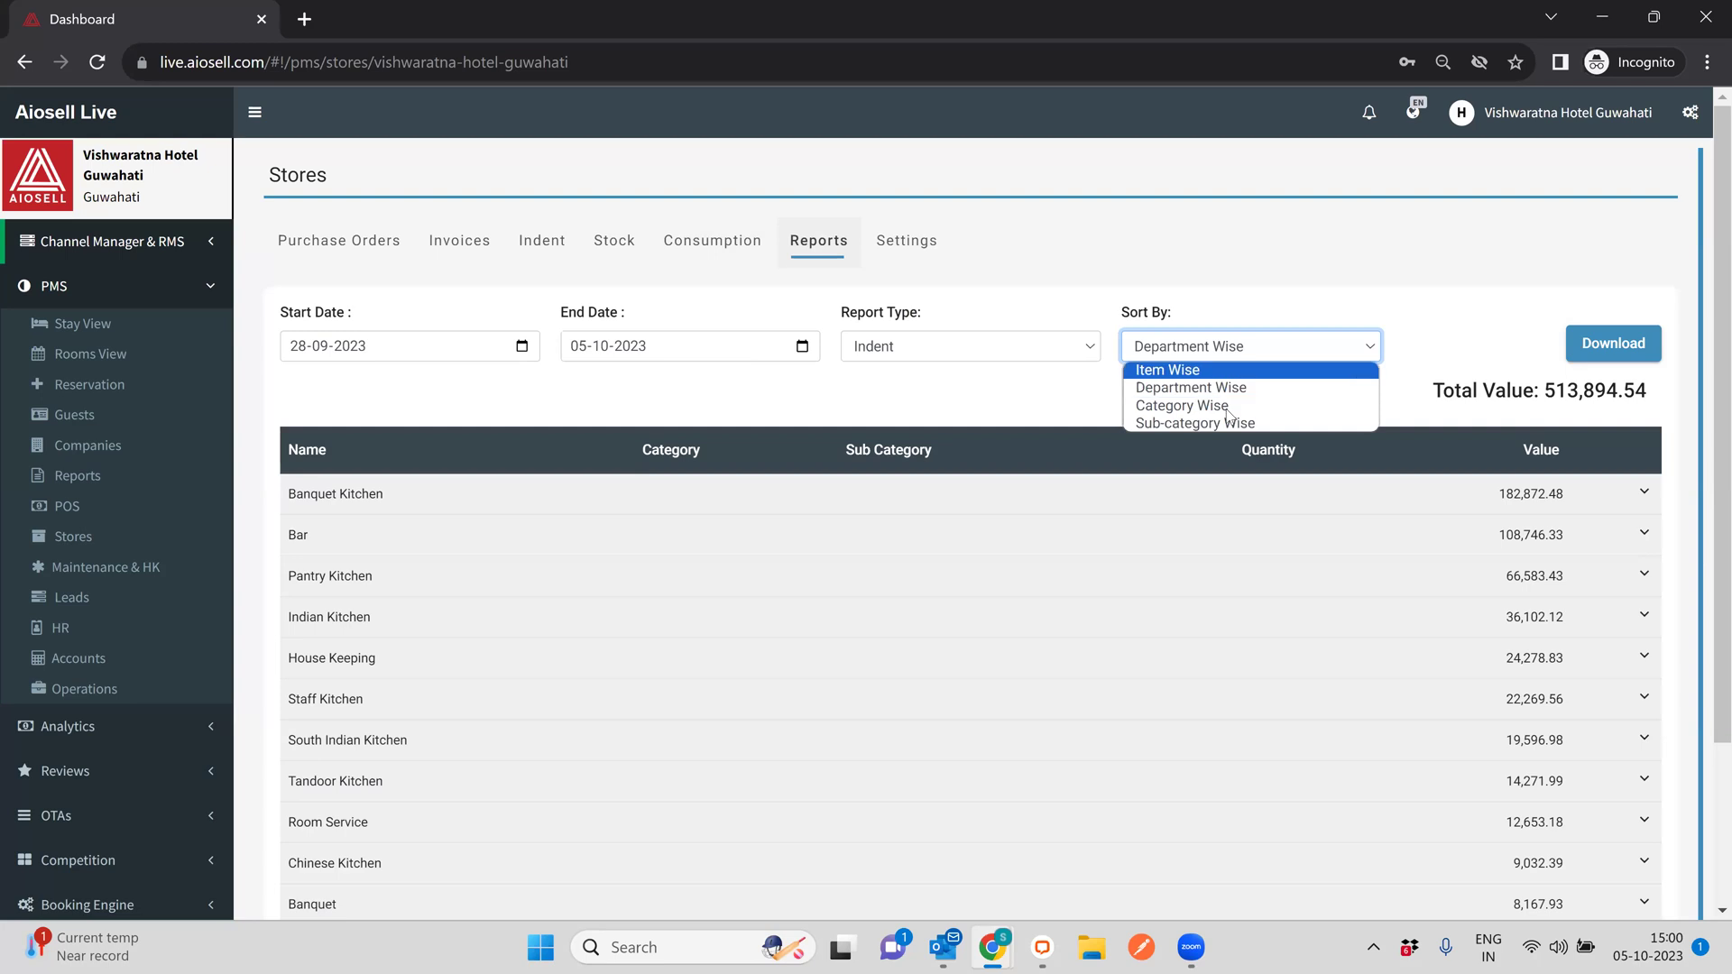
{"action": "left_click", "coordinate": [1227, 403]}
Switch the report type to Purchase Order sorted Category Wise.
{"action": "left_click", "coordinate": [906, 347]}
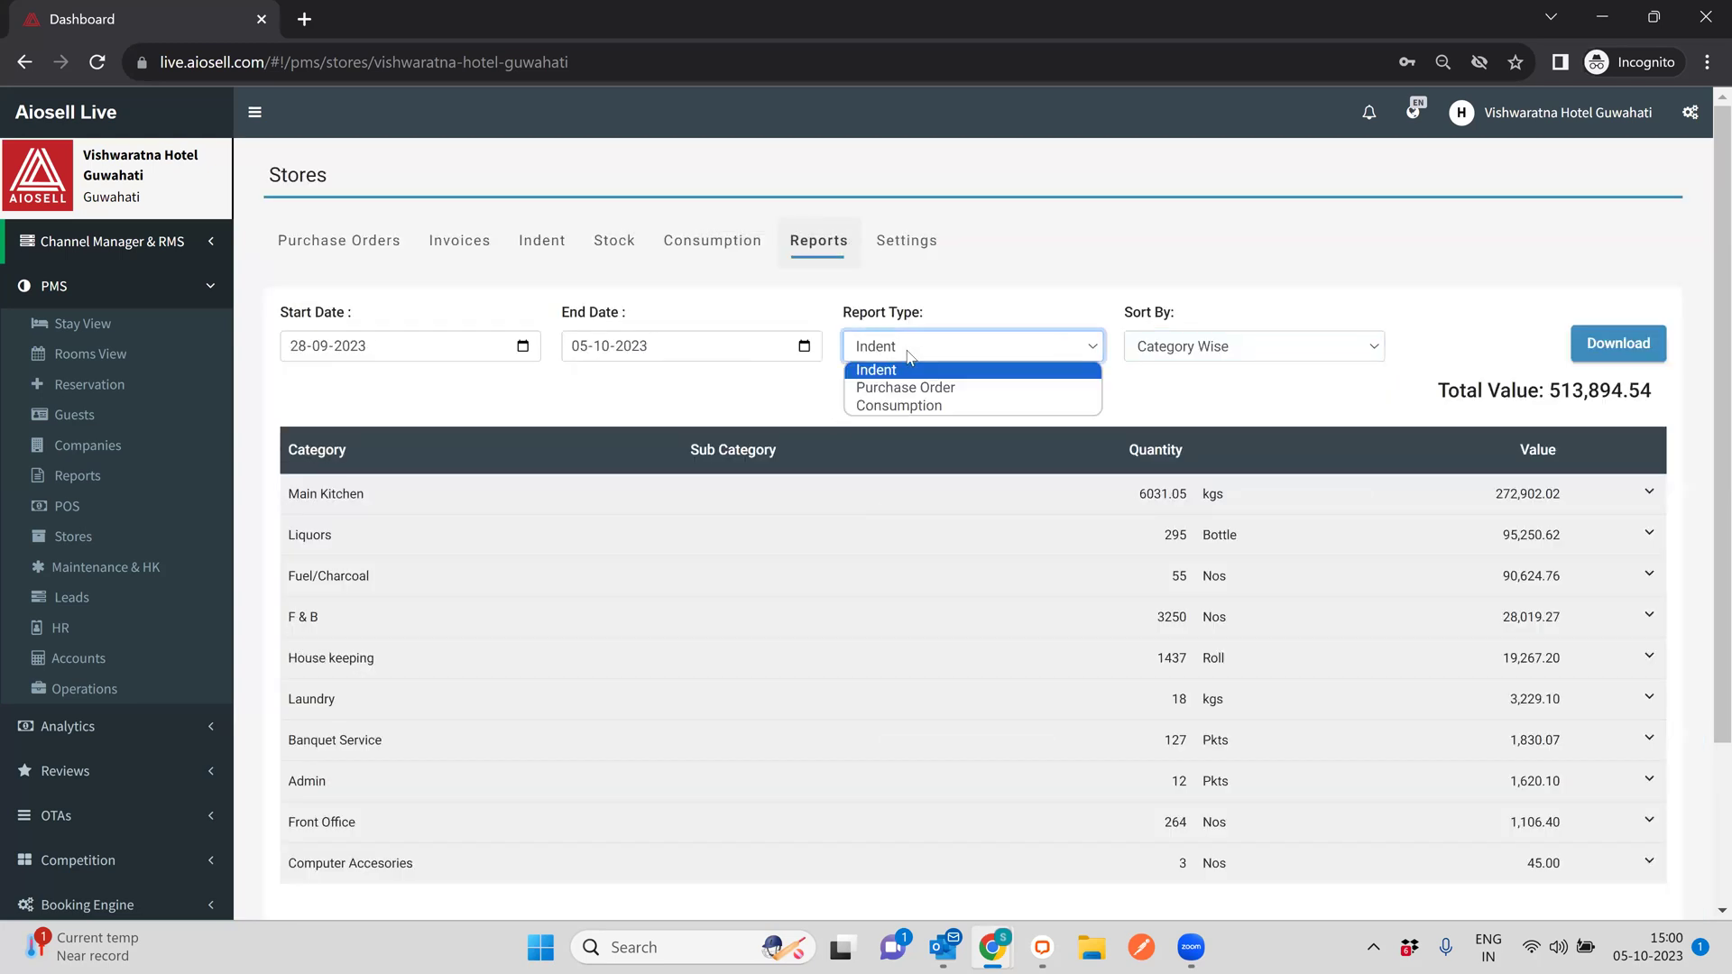
{"action": "key", "text": "Return"}
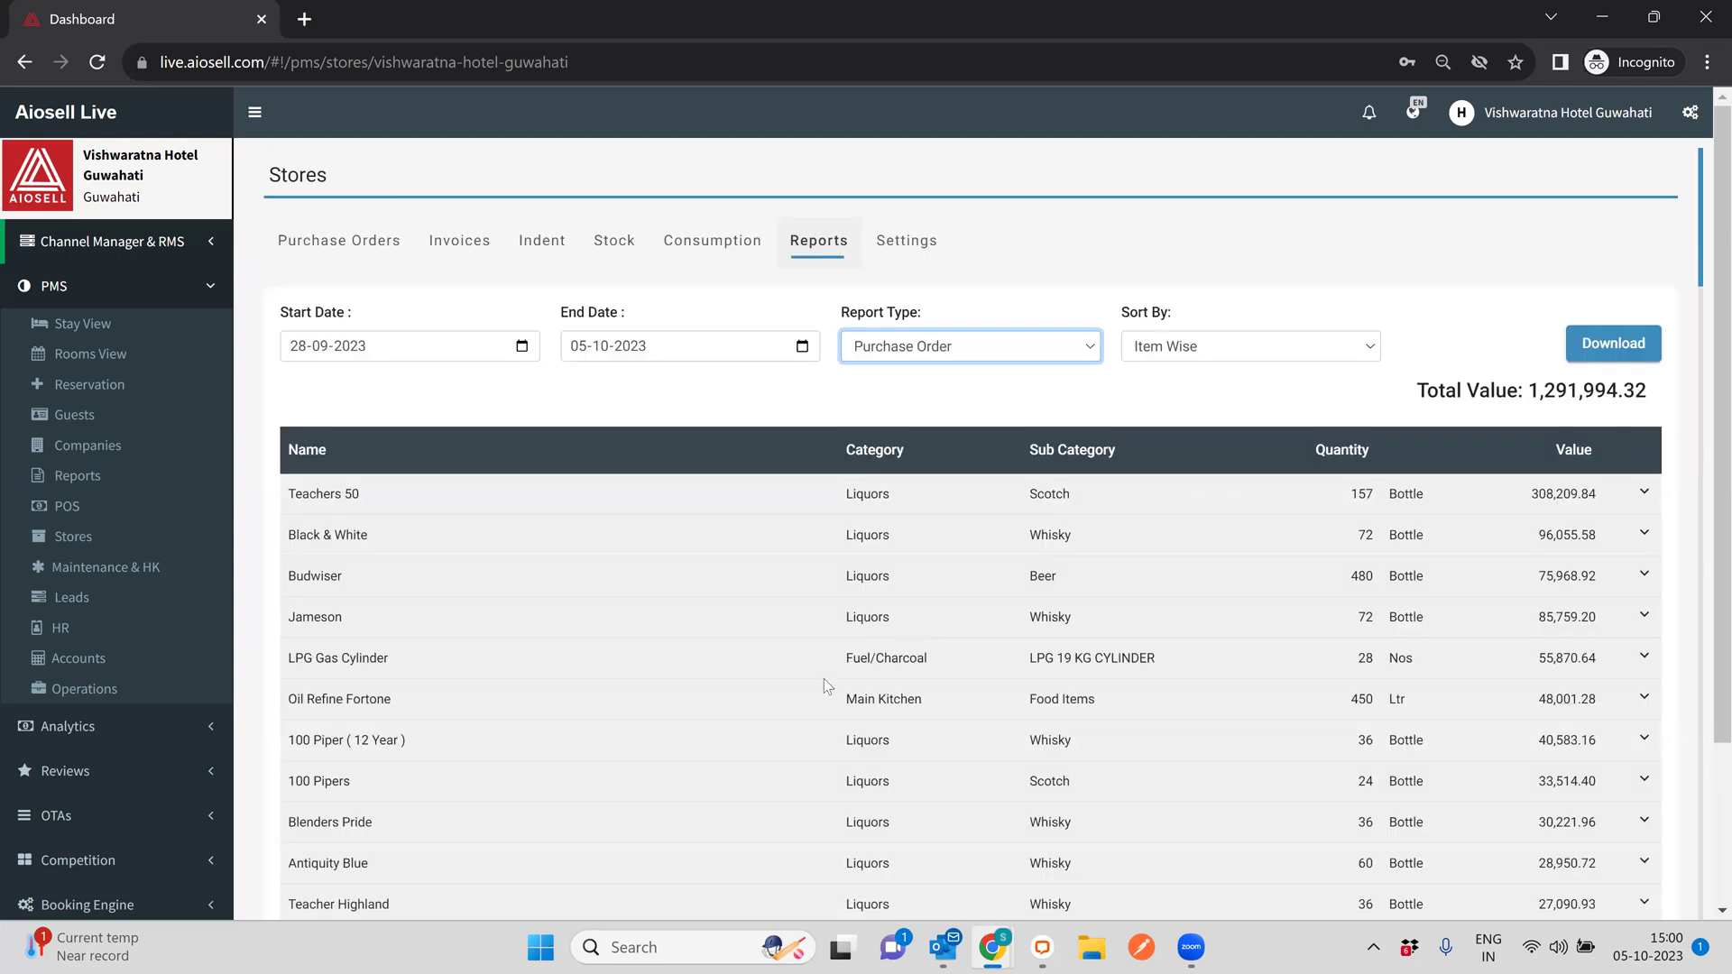
{"action": "left_click", "coordinate": [1249, 356]}
{"action": "left_click", "coordinate": [1223, 405]}
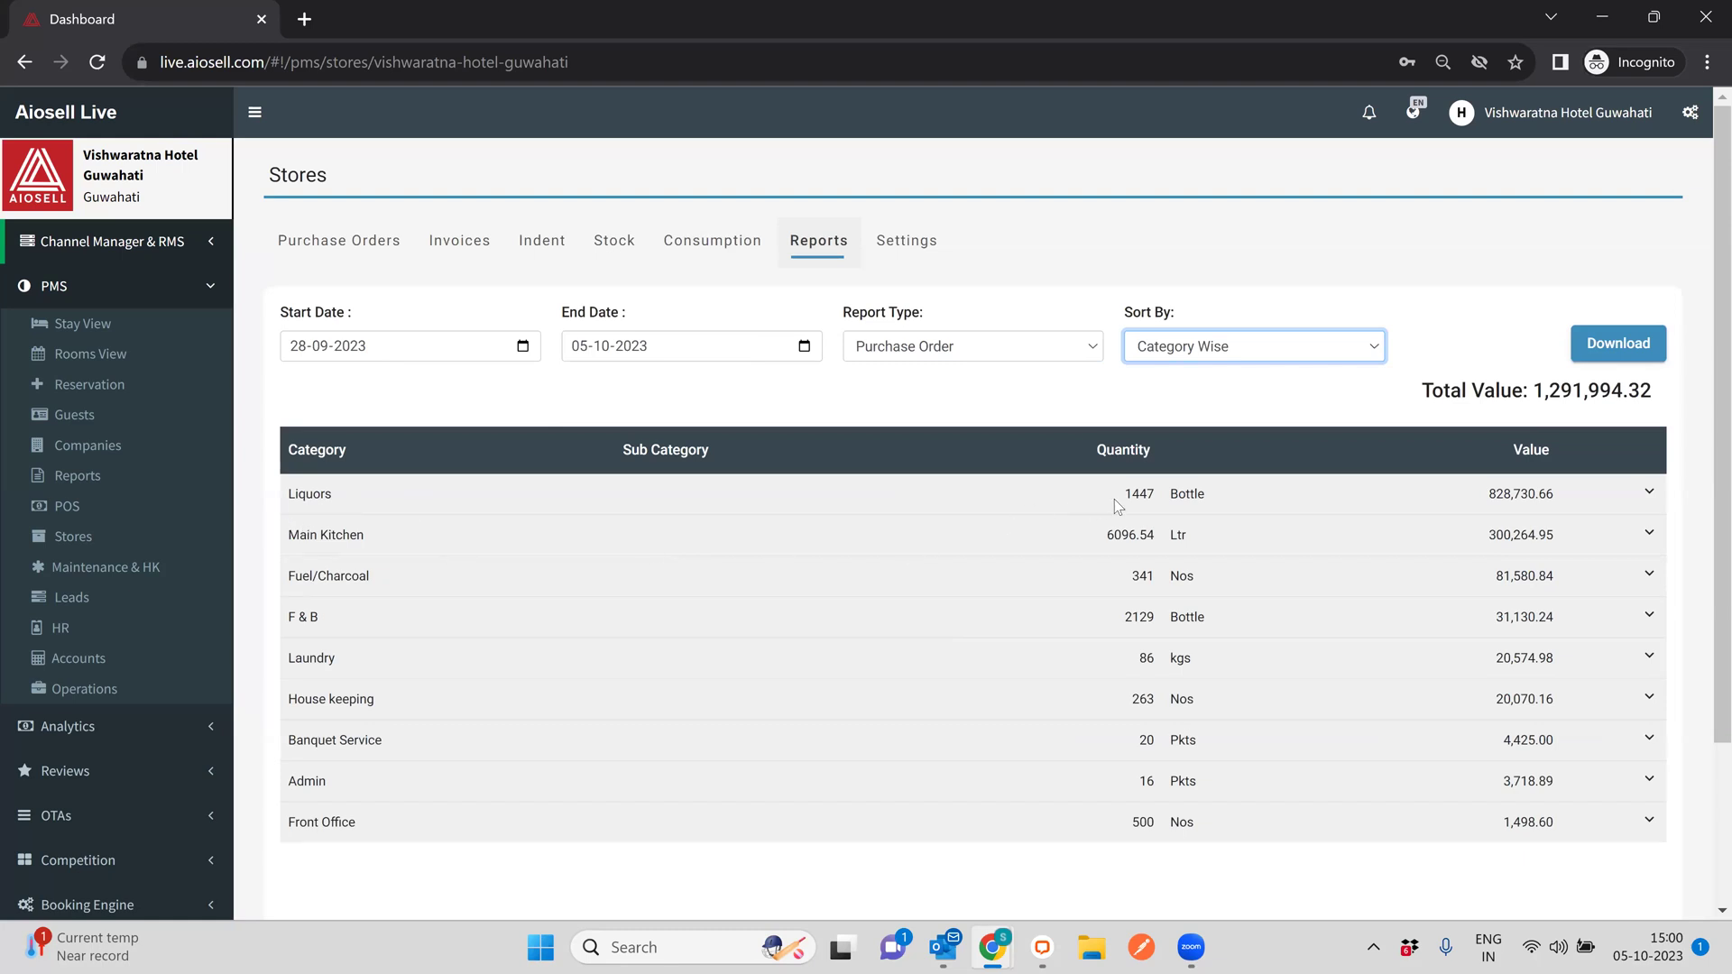
Expand and collapse the Liquors and Main Kitchen category breakdowns.
{"action": "double_click", "coordinate": [1138, 495]}
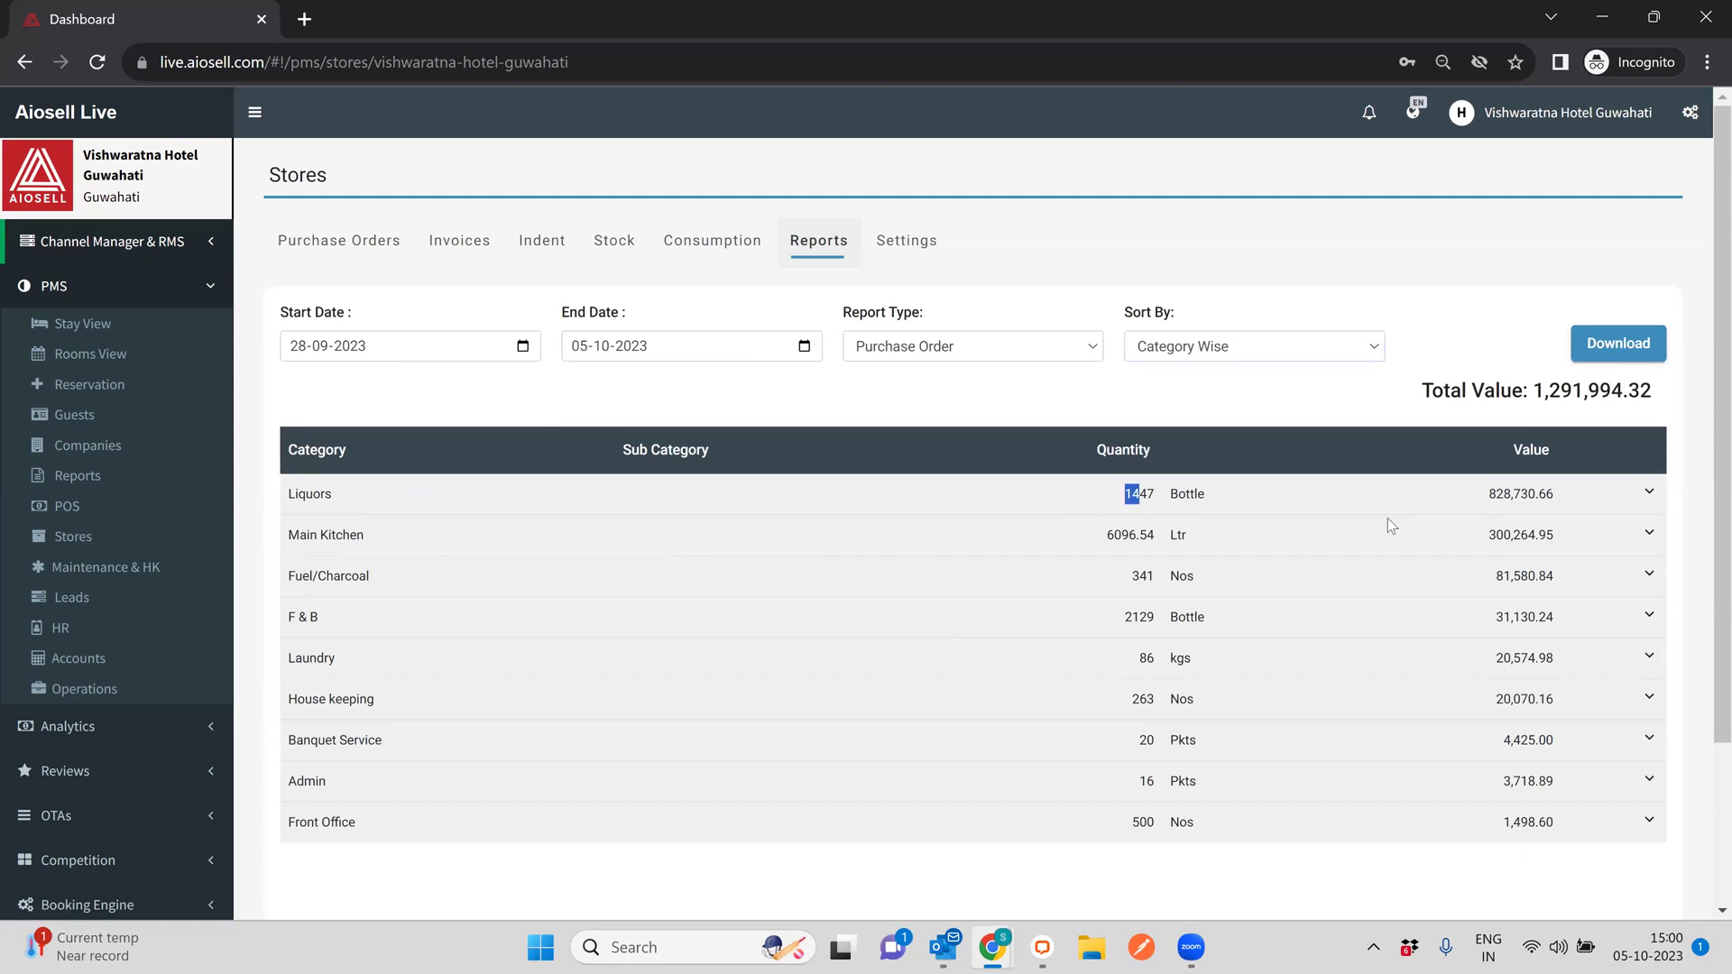
{"action": "left_click", "coordinate": [1646, 495]}
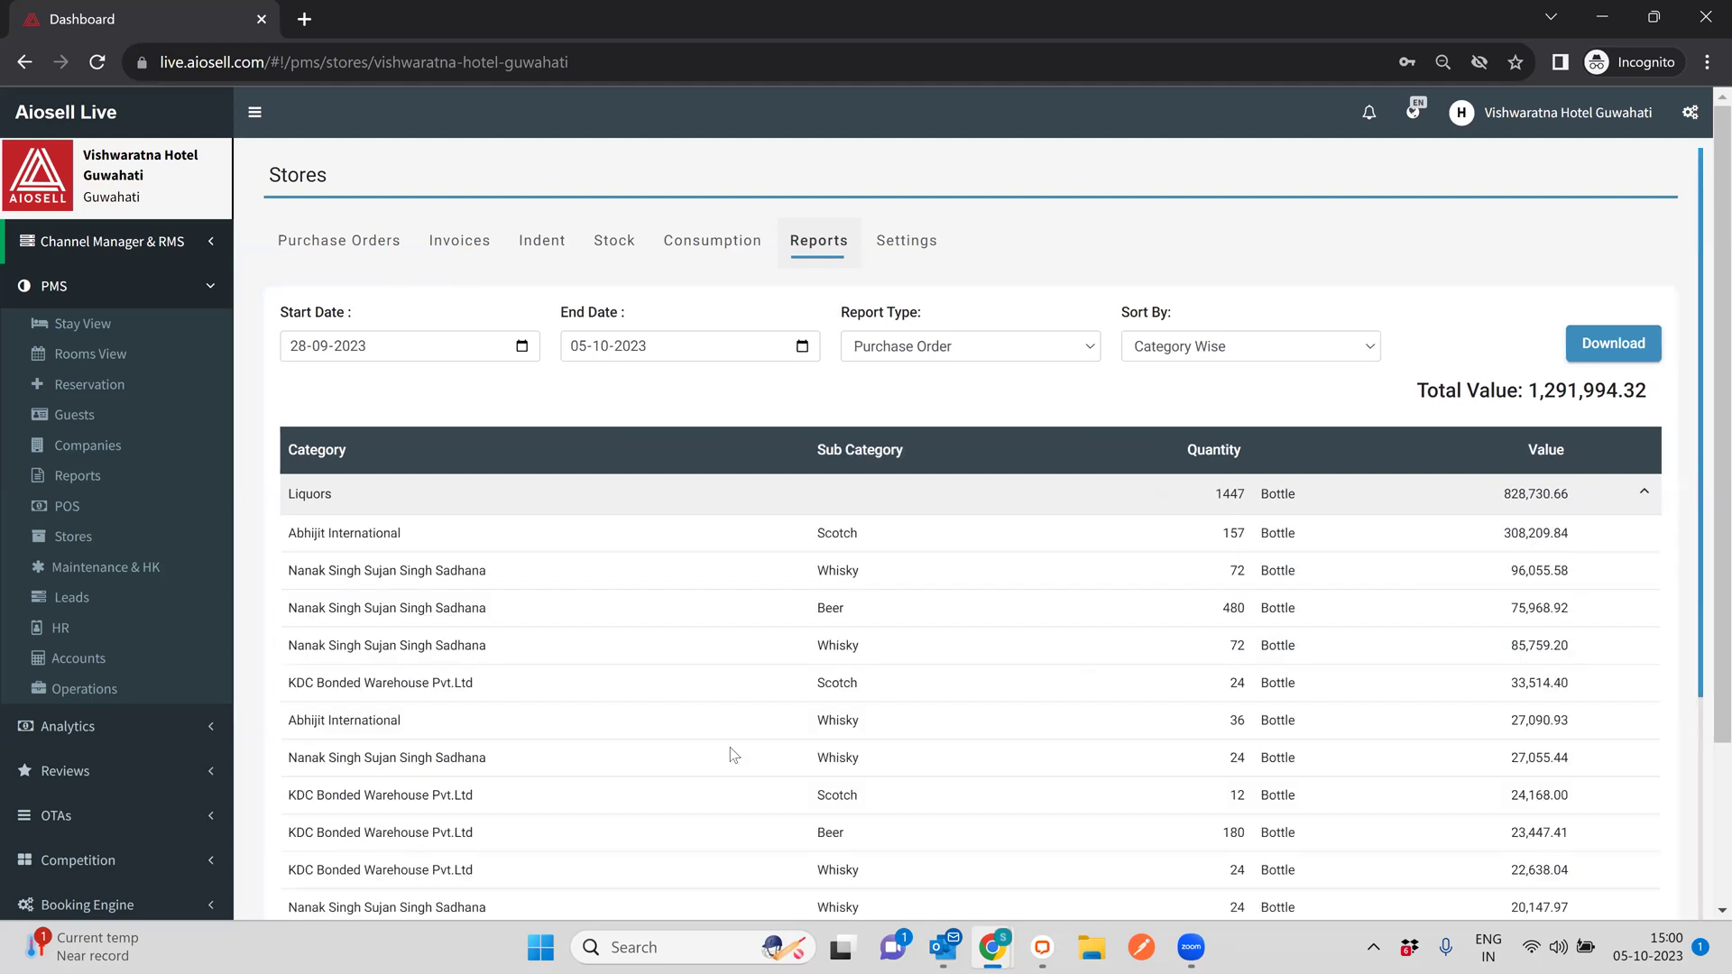
{"action": "scroll", "coordinate": [665, 700], "scroll_direction": "down", "scroll_amount": 5}
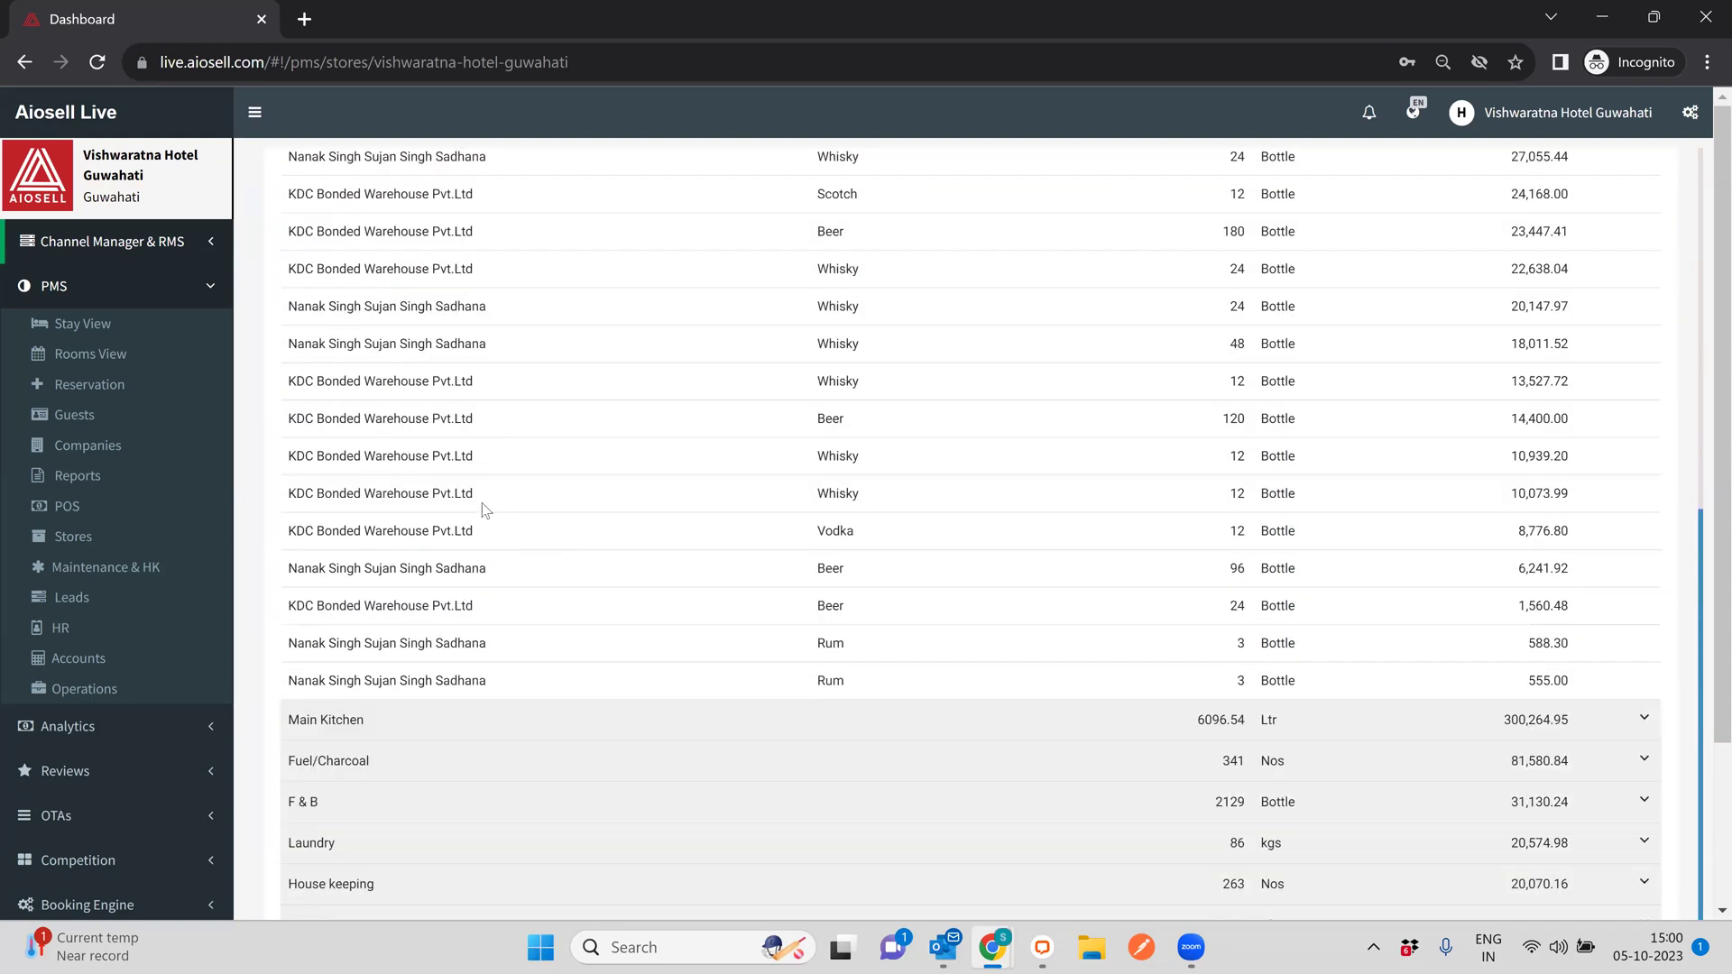
{"action": "scroll", "coordinate": [482, 501], "scroll_direction": "up", "scroll_amount": 5}
{"action": "left_click", "coordinate": [1645, 495]}
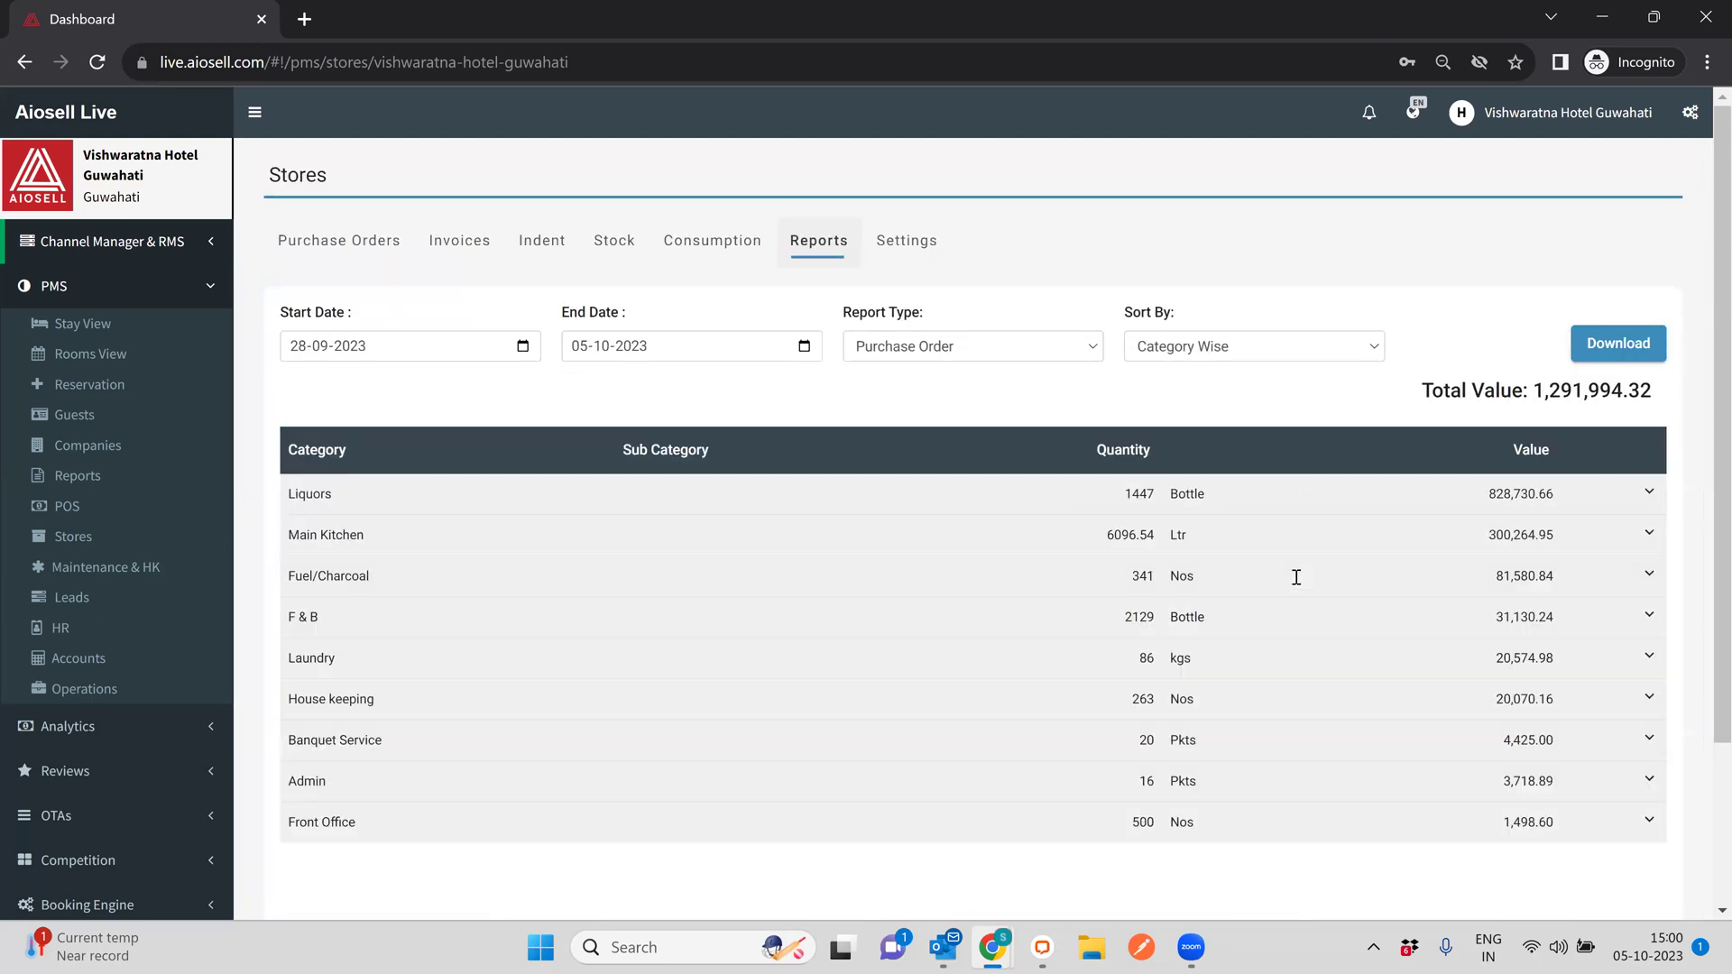
{"action": "left_click", "coordinate": [1648, 536]}
{"action": "left_click", "coordinate": [1647, 536]}
Open Stores Settings to view the Master Items list with rates, tax groups and stock.
{"action": "left_click", "coordinate": [894, 240]}
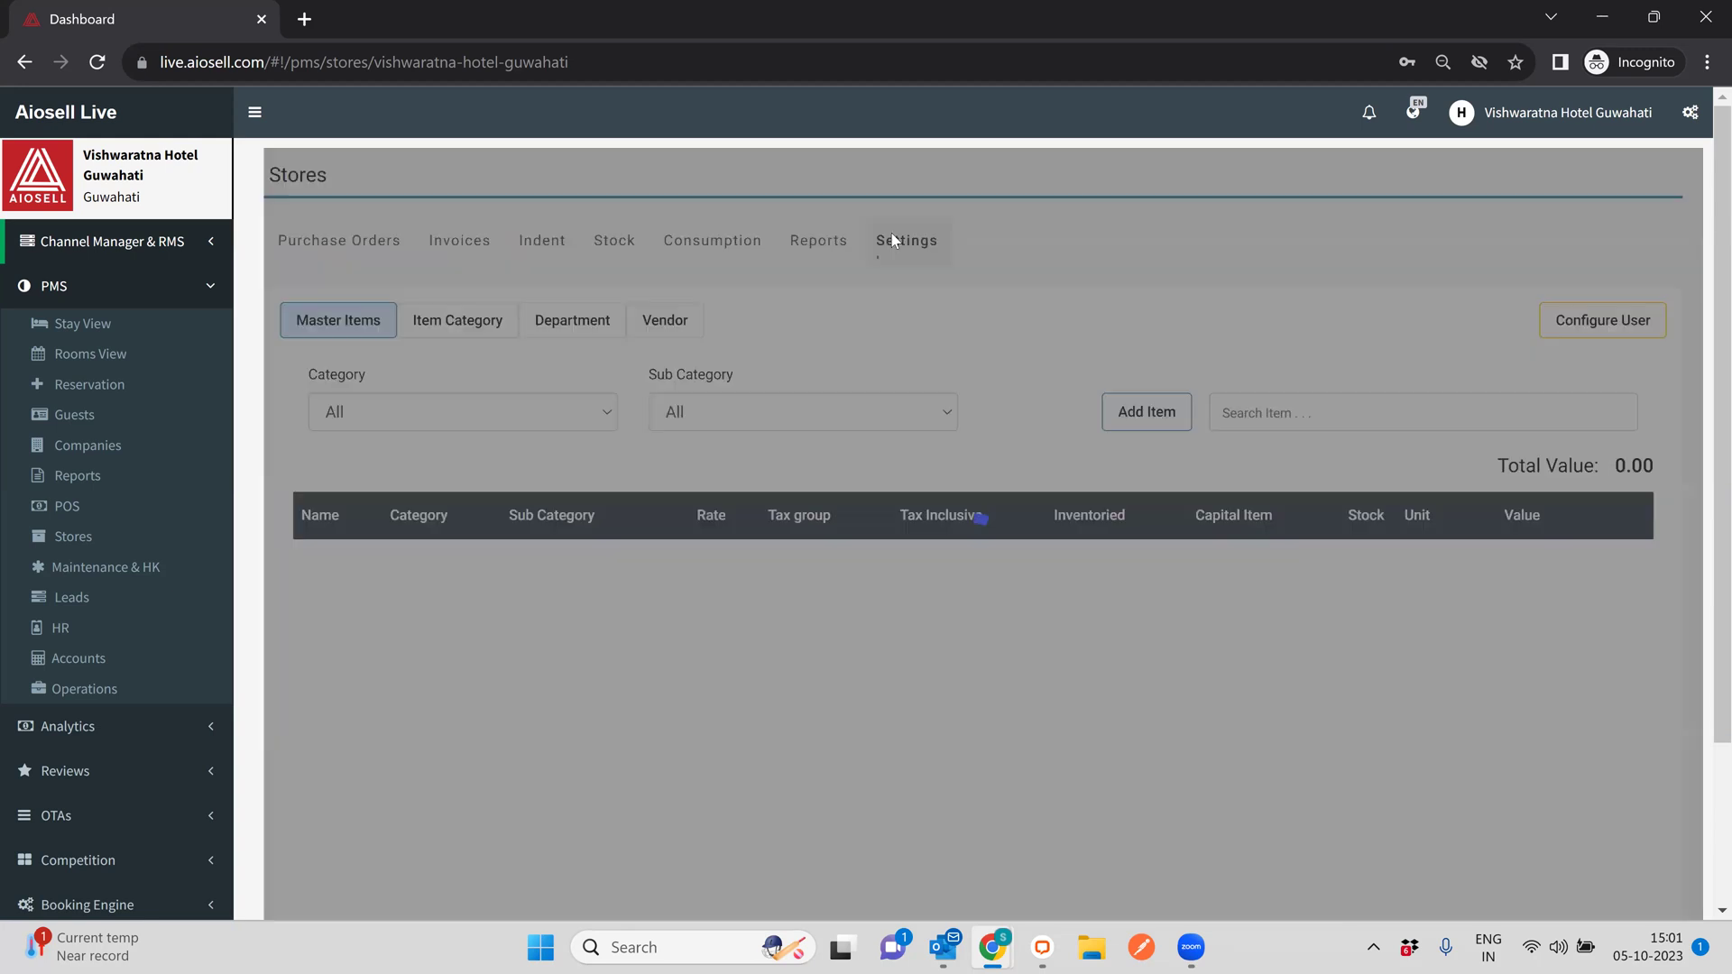